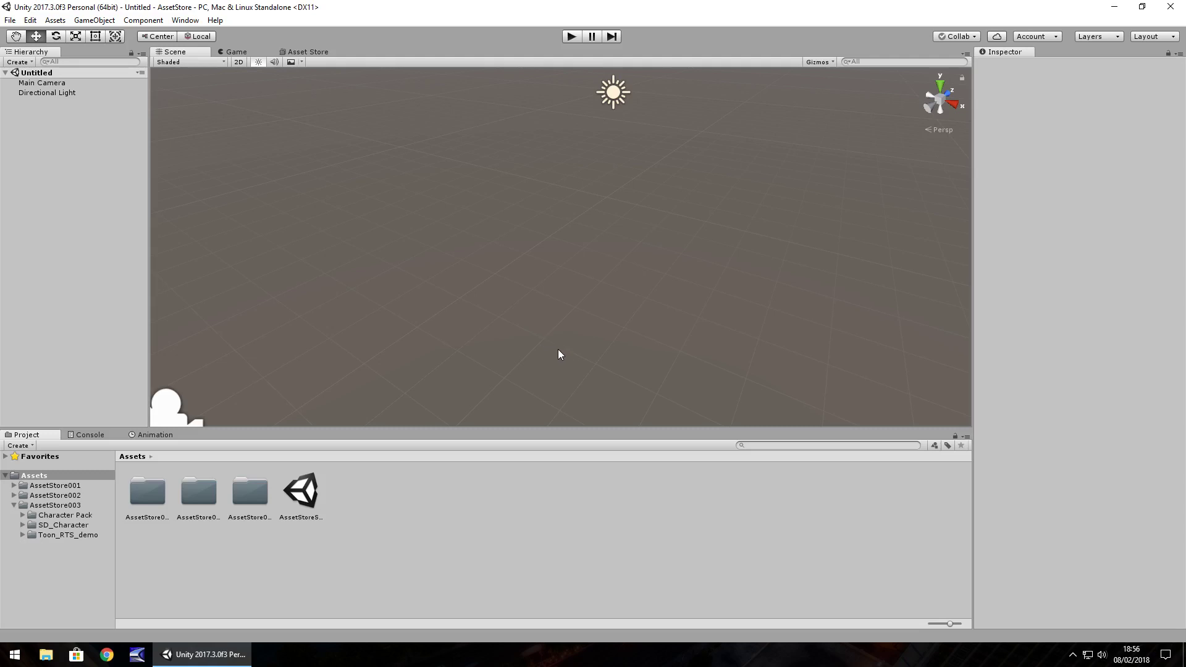
- Search the Asset Store for 'sd martial arts', filter to free assets, and open the SD Martial Arts Girl page
{"action": "left_click", "coordinate": [306, 52]}
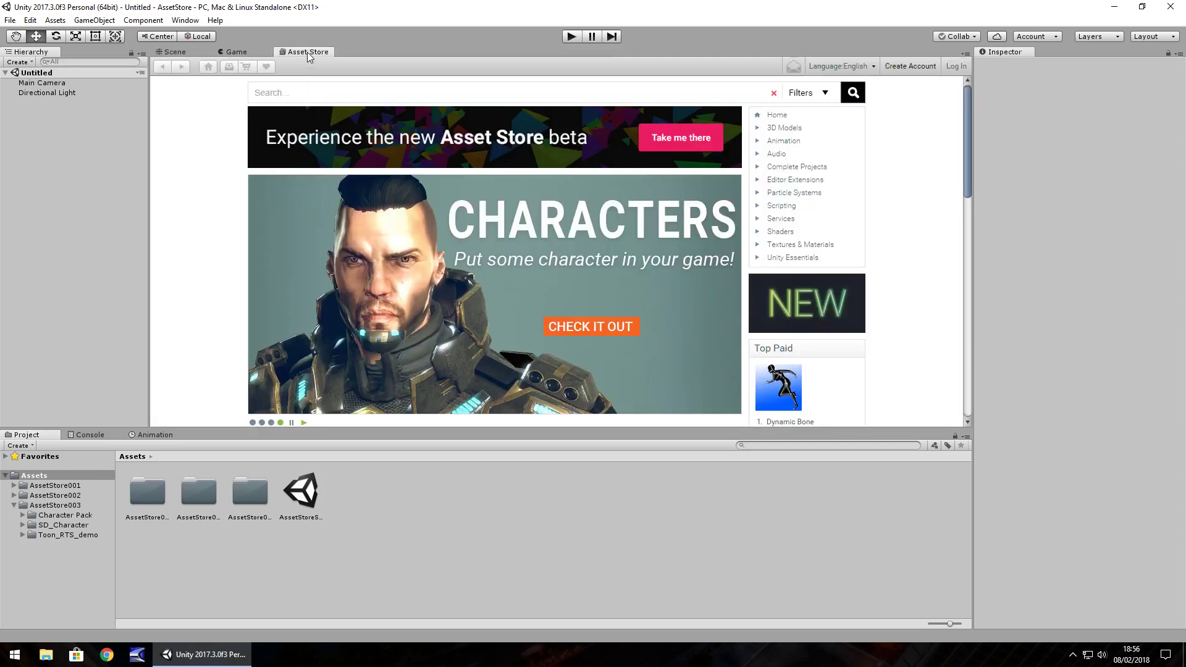
{"action": "left_click", "coordinate": [282, 93]}
{"action": "type", "text": "sd "}
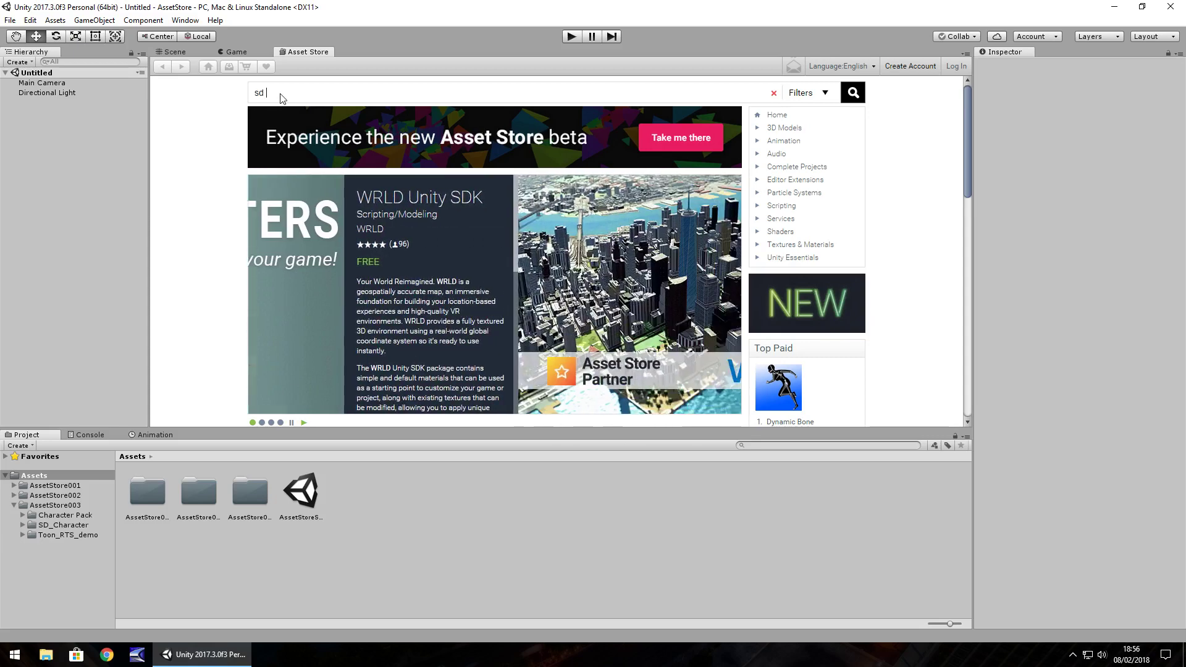
{"action": "type", "text": "maptial ar"}
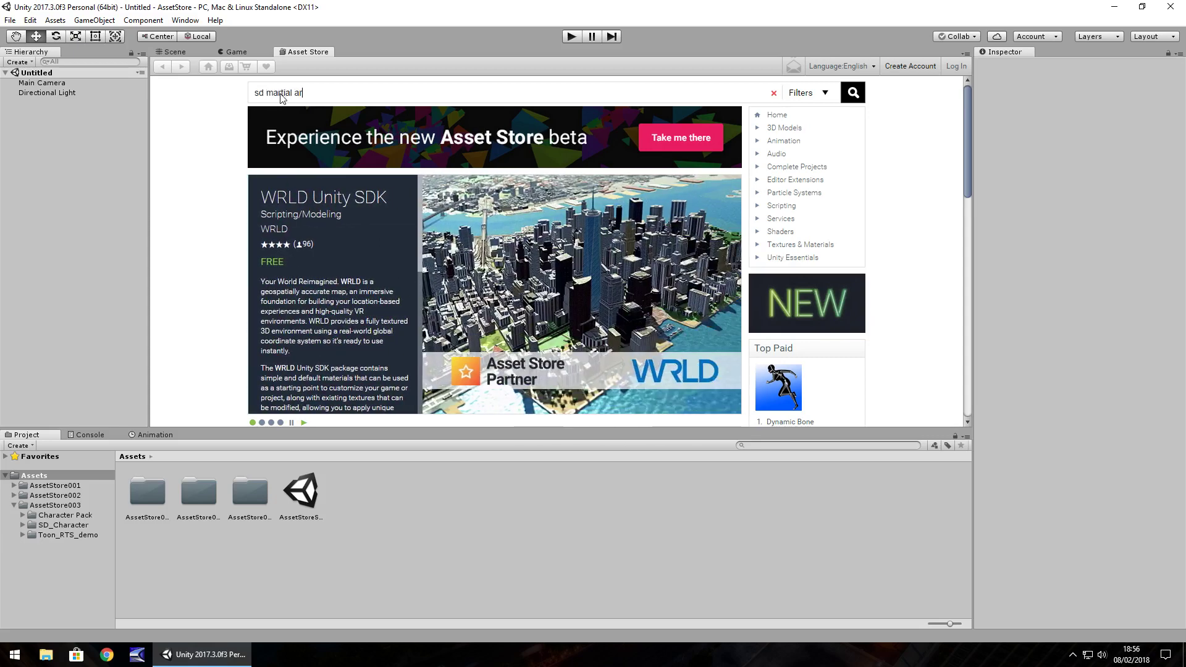
{"action": "type", "text": "ts"}
{"action": "key", "text": "Return"}
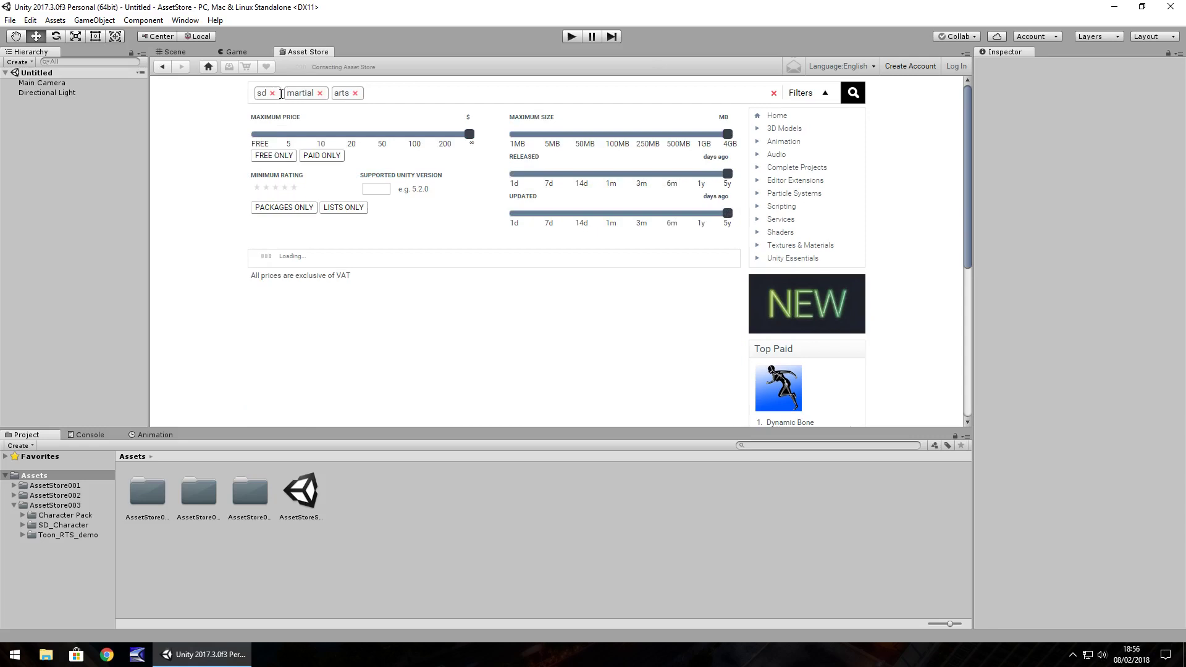
{"action": "left_click", "coordinate": [273, 156]}
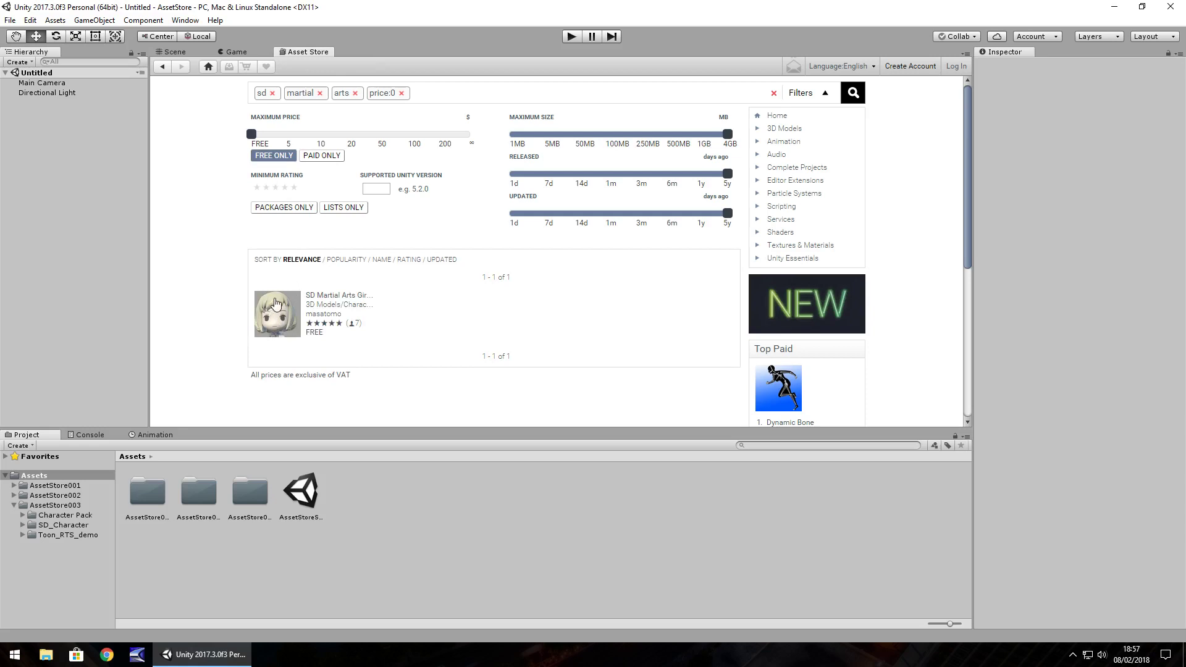
{"action": "left_click", "coordinate": [328, 297]}
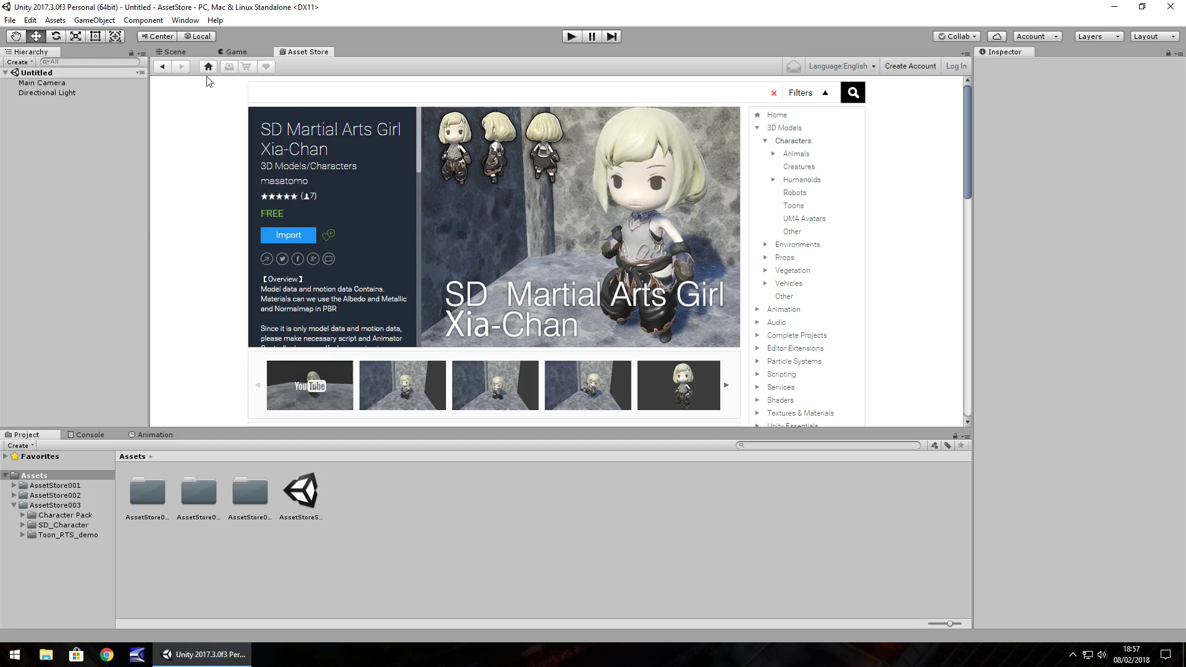
- Return to the Scene view and expand SD_Character to browse its Animations clips
{"action": "left_click", "coordinate": [174, 52]}
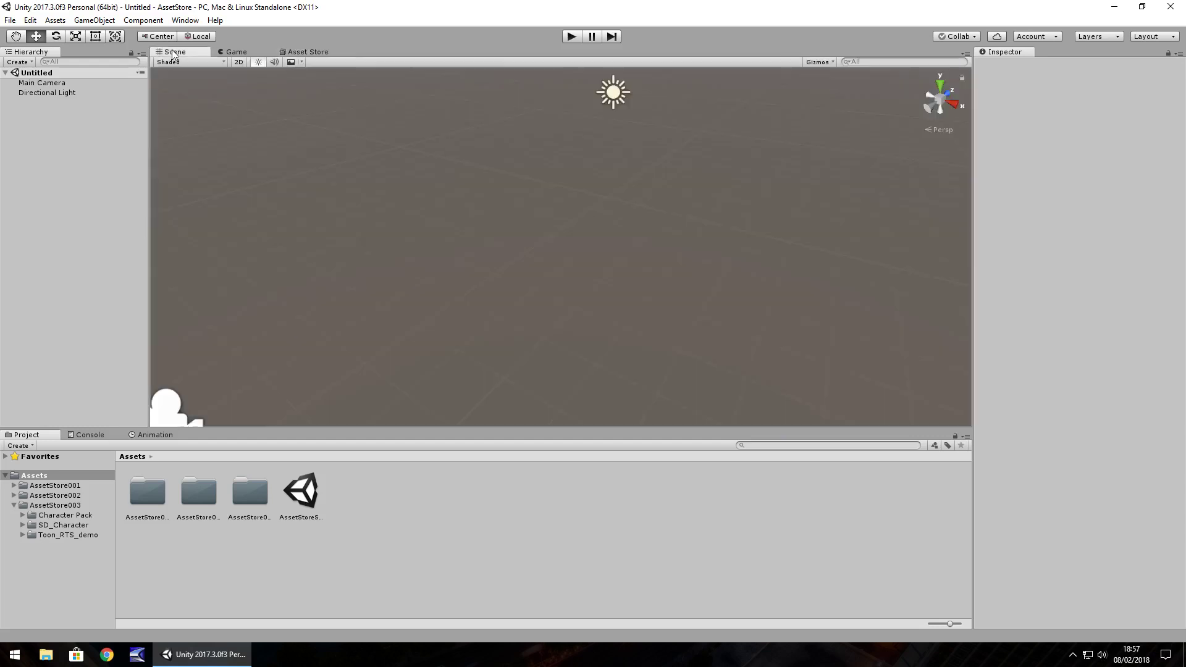
{"action": "left_click", "coordinate": [22, 525], "text": "alt"}
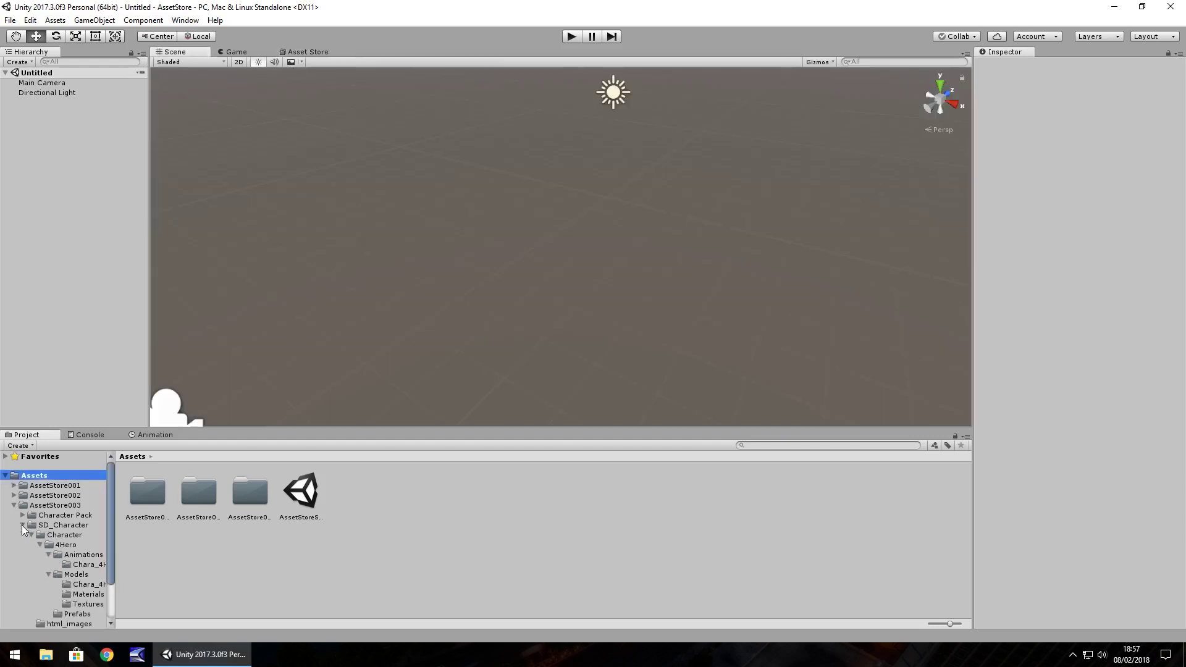
{"action": "left_click", "coordinate": [89, 564]}
{"action": "left_click", "coordinate": [82, 557]}
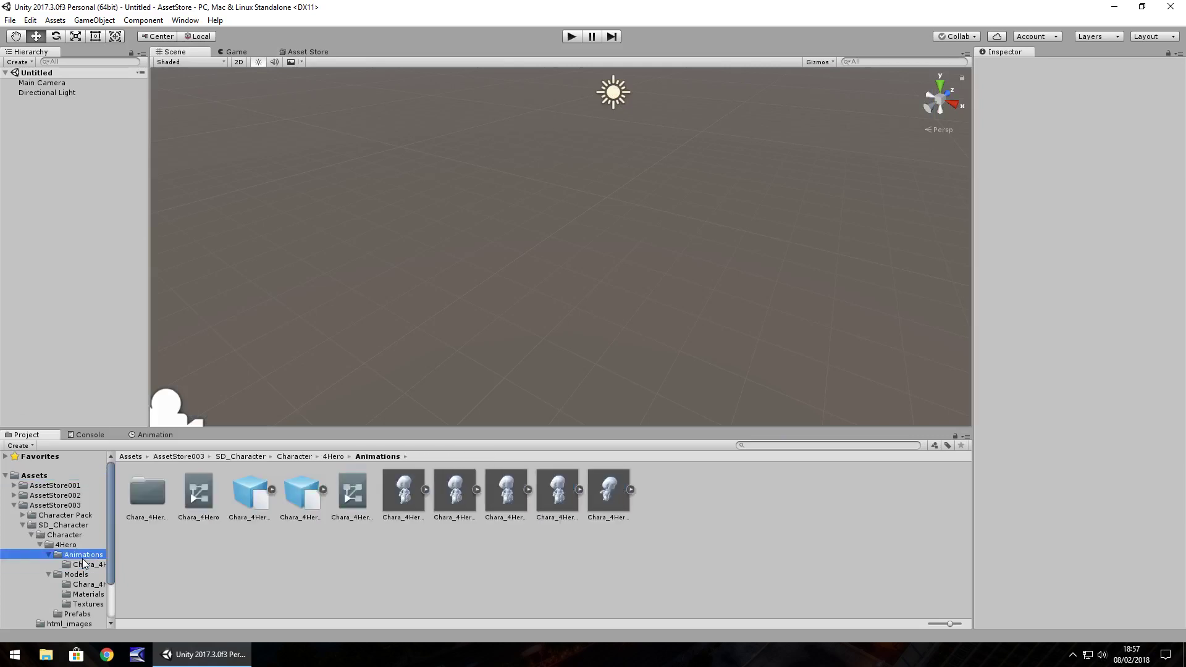
{"action": "left_click", "coordinate": [272, 490]}
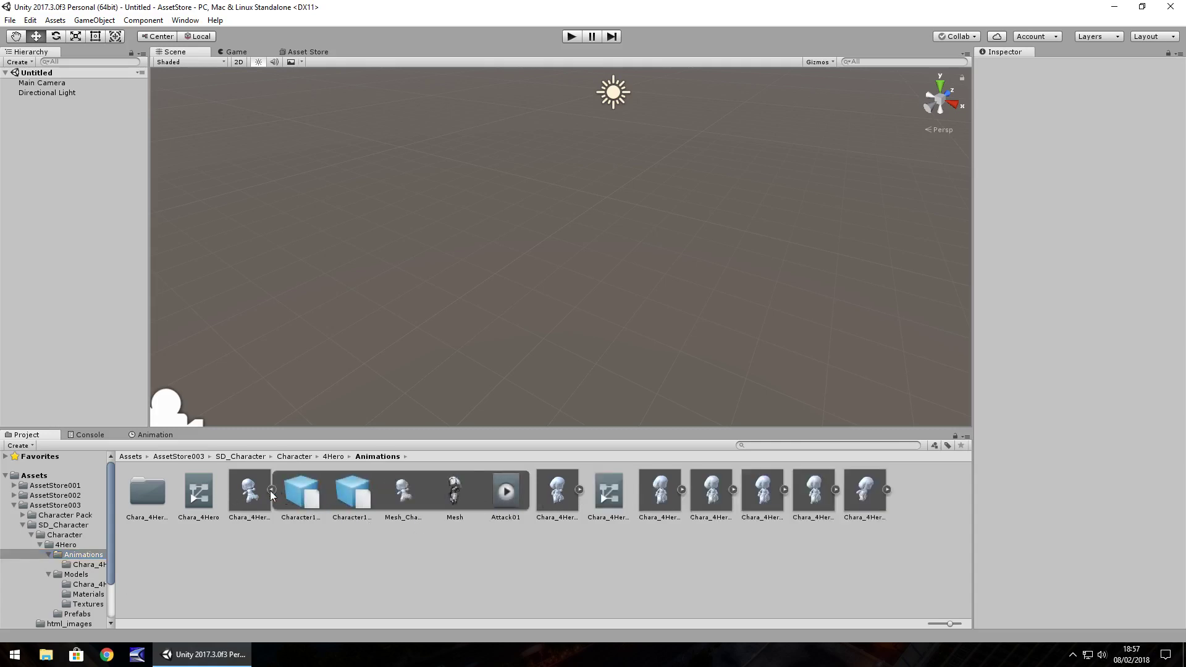
{"action": "left_click", "coordinate": [272, 490]}
- Browse the 4Hero Models folder, collapse Animations and Models, and show the Prefabs folder
{"action": "left_click", "coordinate": [80, 574]}
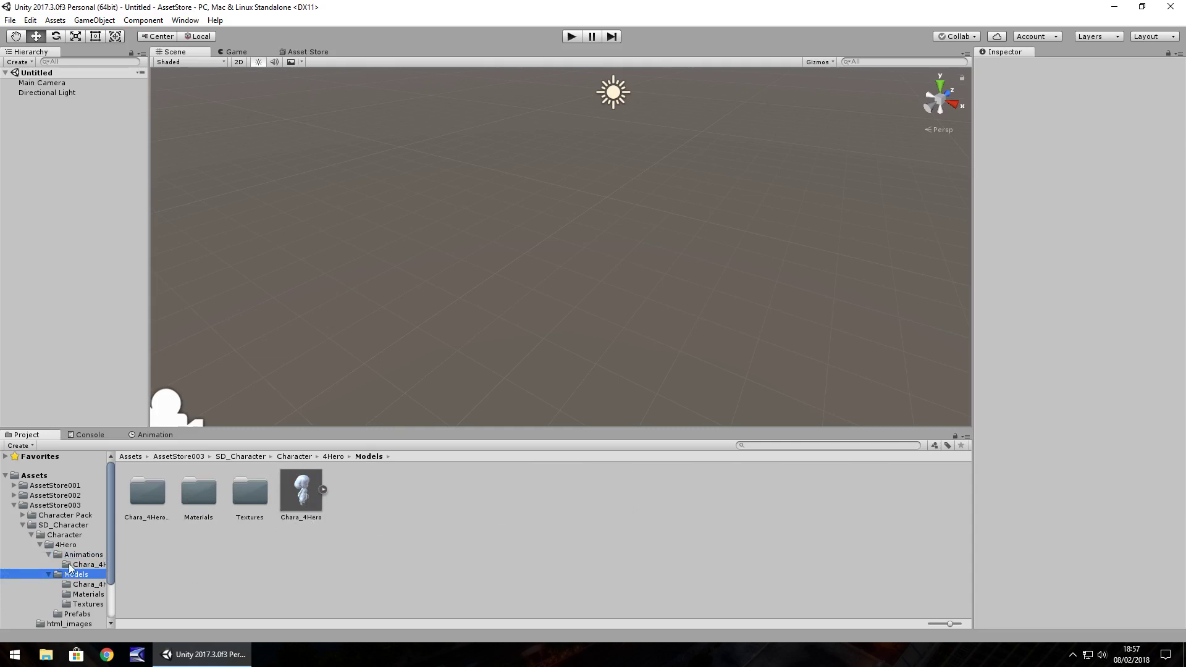
{"action": "left_click", "coordinate": [66, 545]}
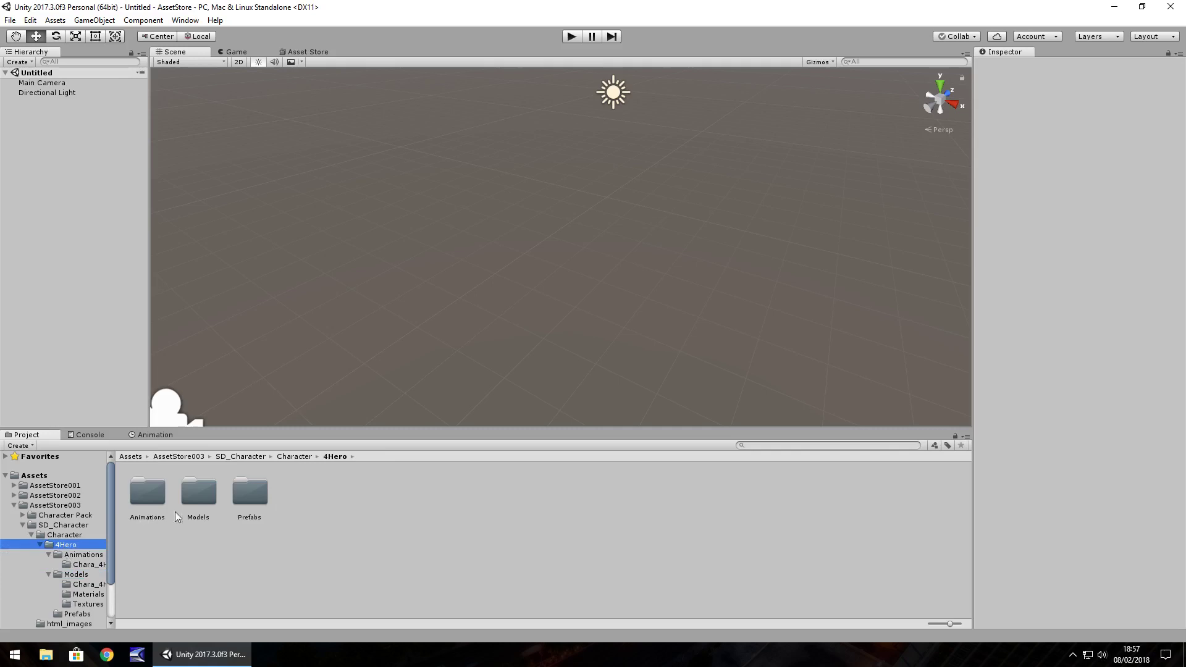
{"action": "double_click", "coordinate": [193, 500]}
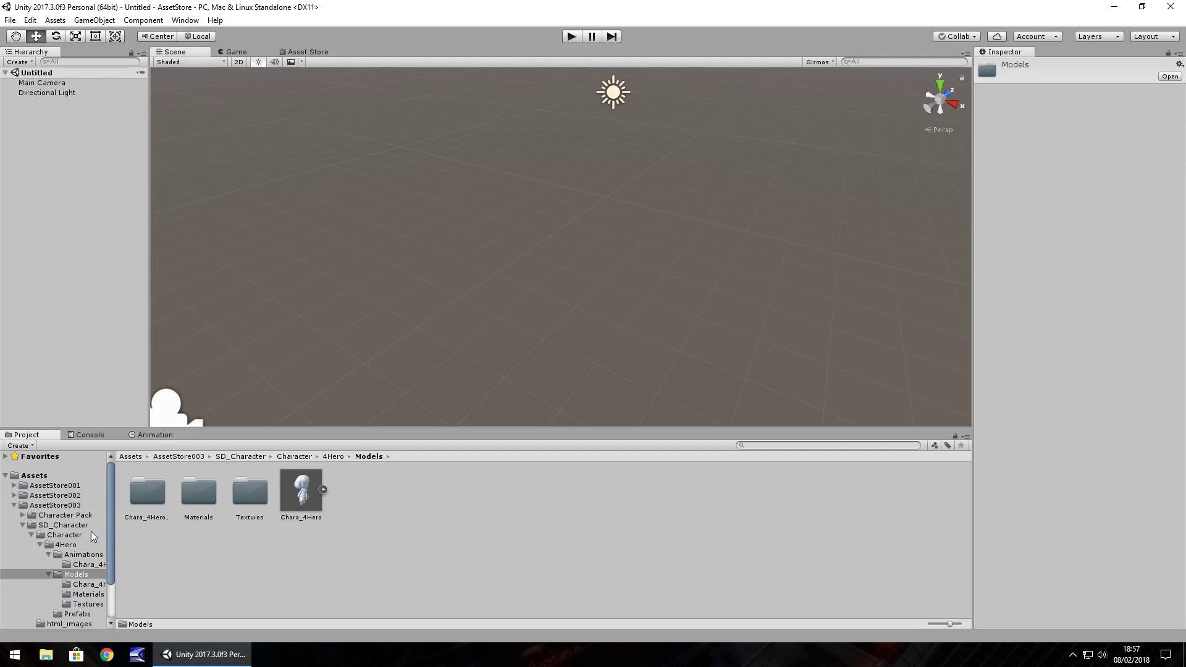
{"action": "left_click", "coordinate": [48, 554]}
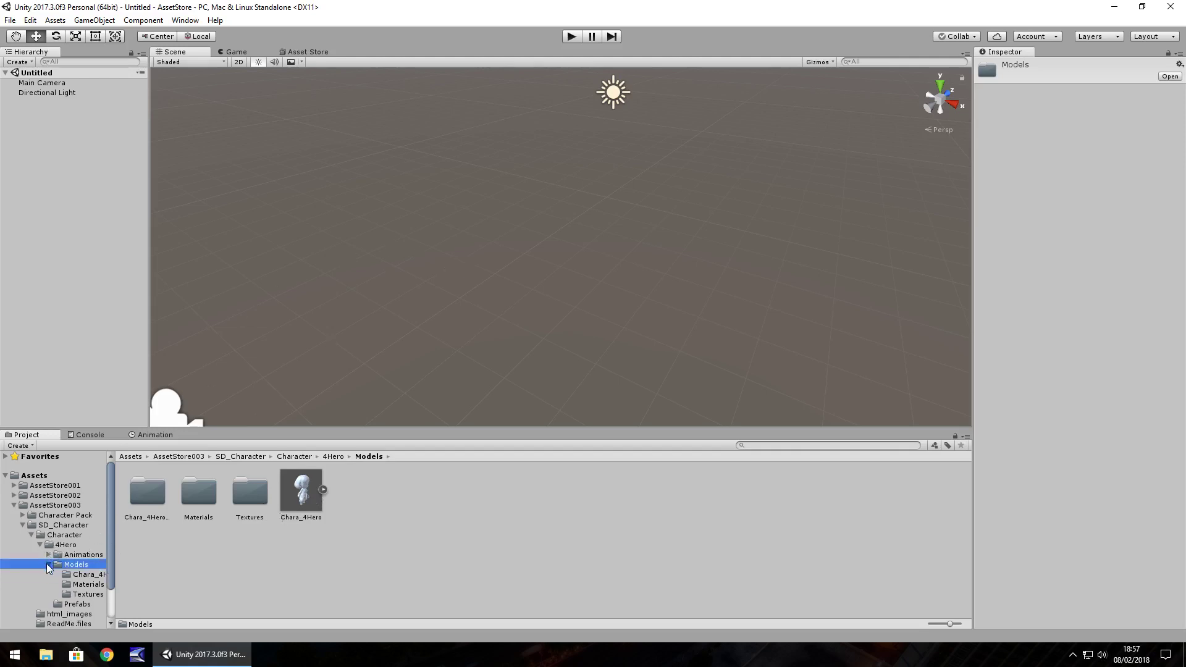
{"action": "left_click", "coordinate": [48, 564]}
{"action": "left_click", "coordinate": [74, 574]}
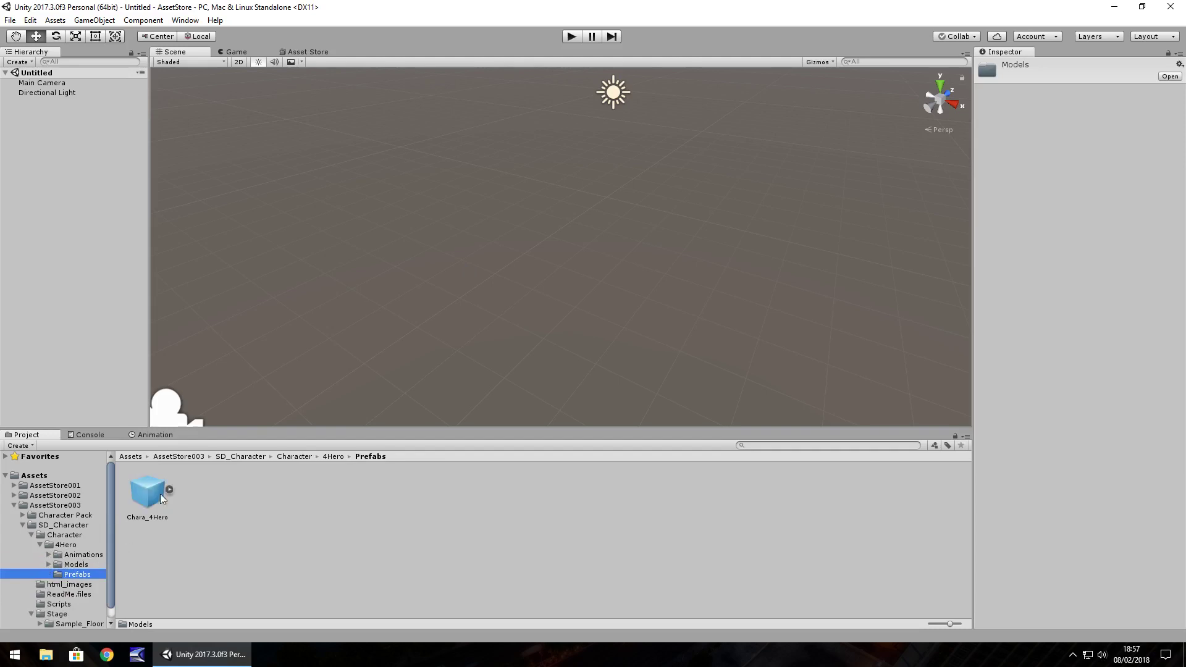
- Drag the Chara_4Hero prefab into the Scene and frame it in the view
{"action": "left_click_drag", "start_coordinate": [161, 494], "coordinate": [417, 248]}
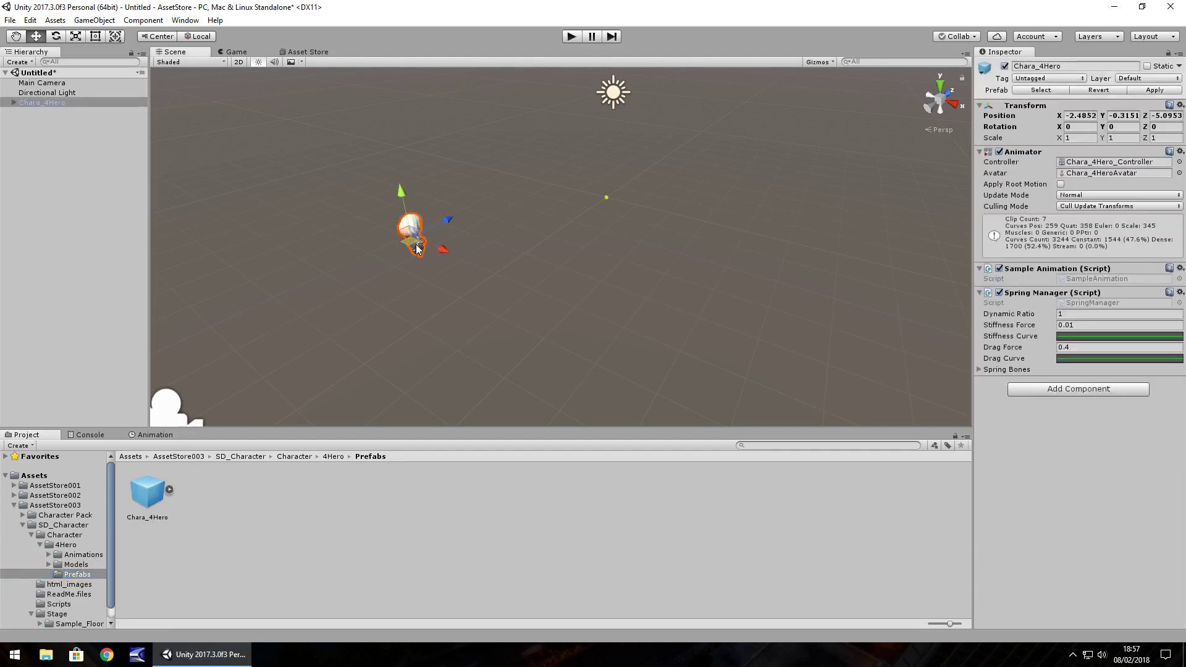
{"action": "scroll", "coordinate": [440, 235], "scroll_direction": "up", "scroll_amount": 5}
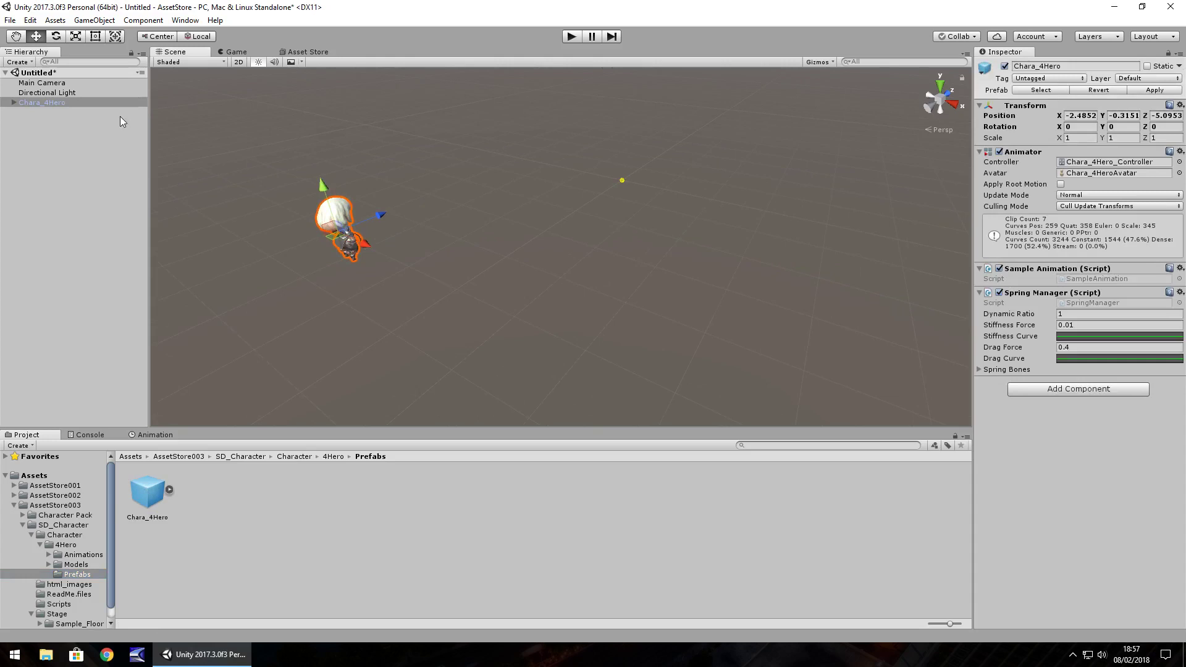
{"action": "left_click_drag", "start_coordinate": [372, 221], "coordinate": [227, 202], "text": "alt"}
{"action": "left_click_drag", "start_coordinate": [557, 249], "coordinate": [555, 310], "text": "alt"}
{"action": "middle_click_drag", "start_coordinate": [554, 310], "coordinate": [519, 244]}
{"action": "scroll", "coordinate": [517, 257], "scroll_direction": "up", "scroll_amount": 5}
{"action": "key", "text": "f"}
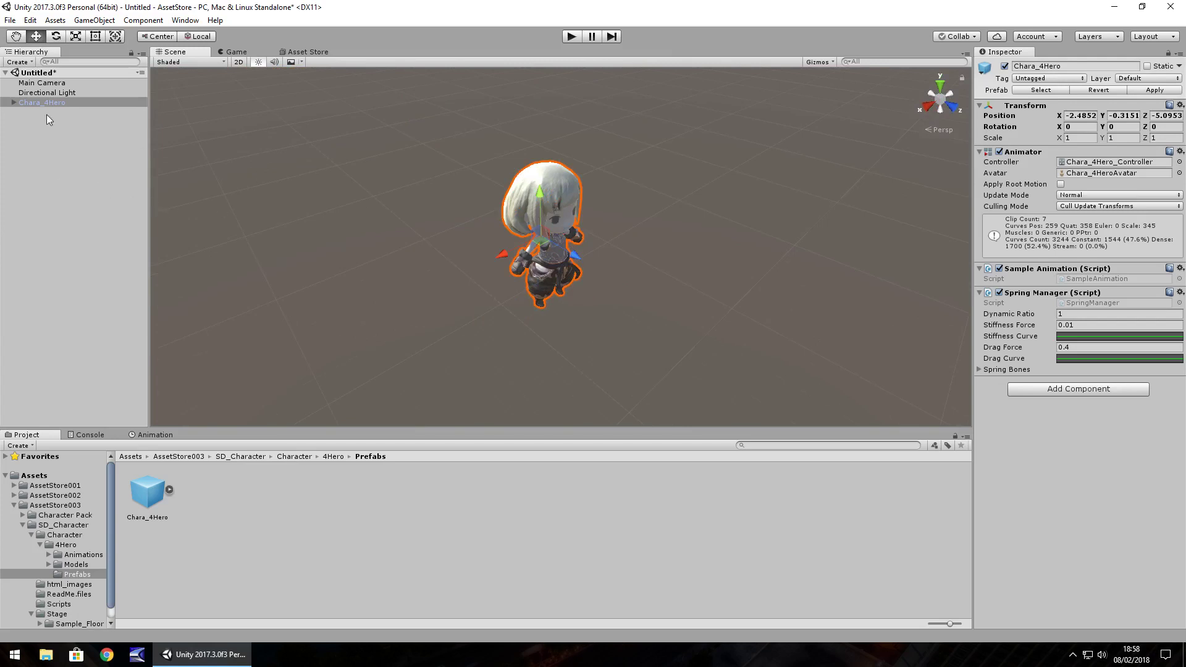
- Set Chara_4Hero's position to 0, 0, 0
{"action": "left_click", "coordinate": [1086, 118]}
{"action": "type", "text": "0"}
{"action": "key", "text": "Tab"}
{"action": "key", "text": "Tab"}
{"action": "type", "text": "0"}
{"action": "key", "text": "Tab"}
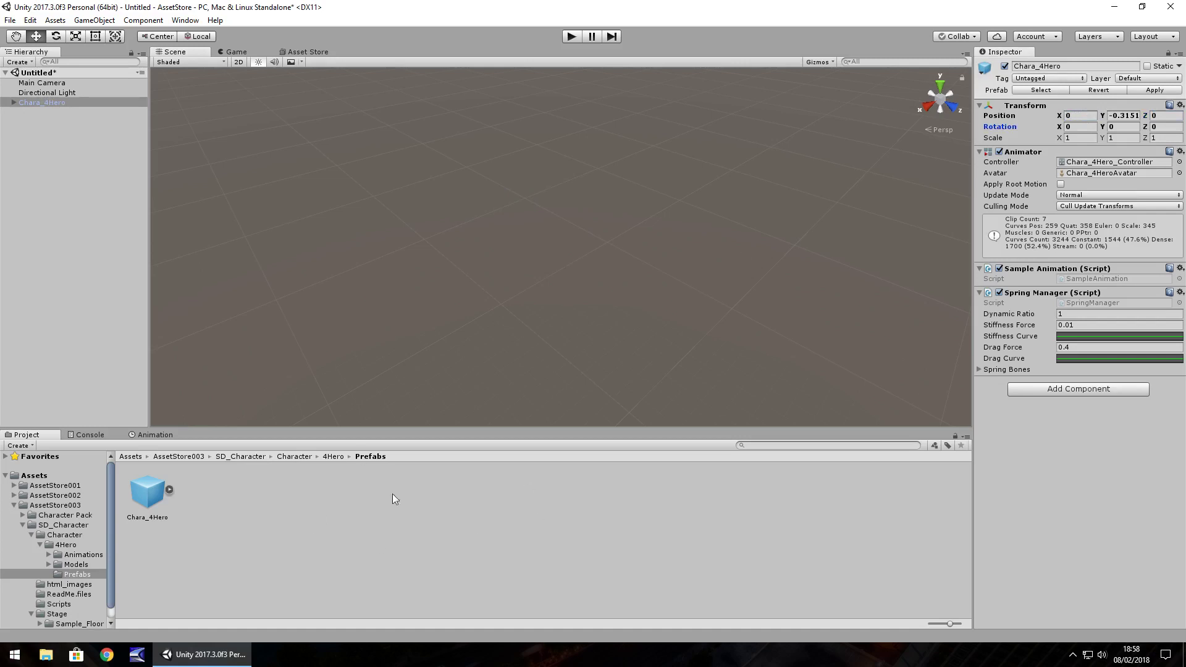
{"action": "left_click", "coordinate": [1135, 115]}
{"action": "type", "text": "0"}
{"action": "double_click", "coordinate": [36, 104]}
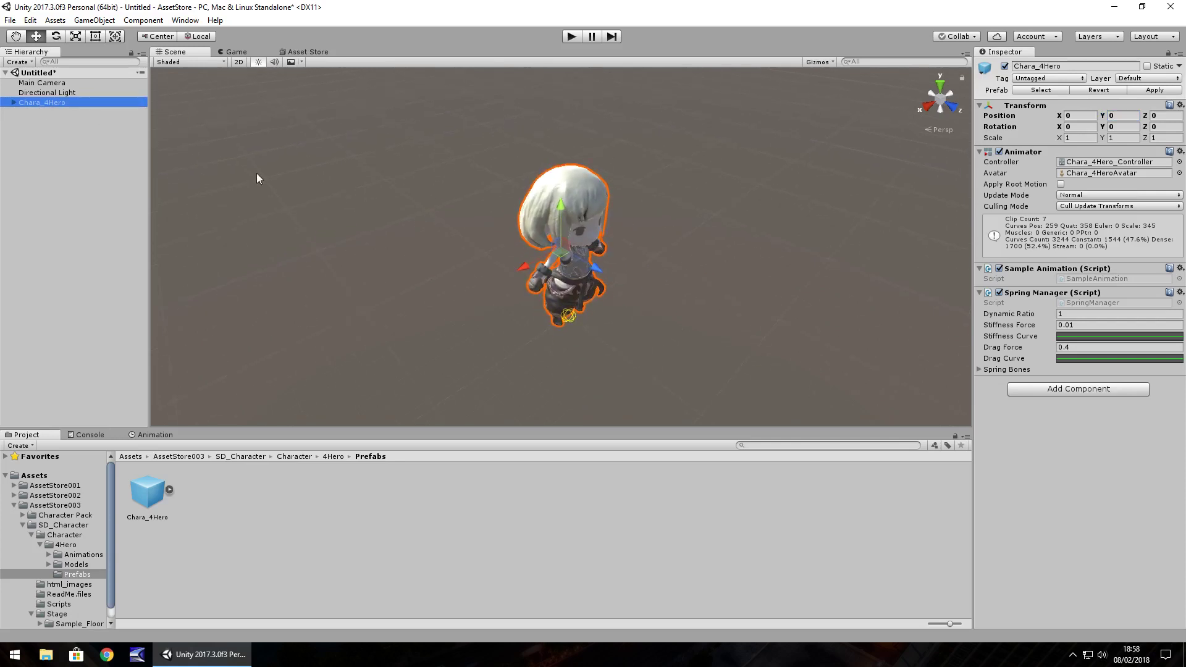
- Move the Main Camera near the character (Z 1.367, Y 0.641) with Y rotation 180
{"action": "left_click", "coordinate": [46, 85]}
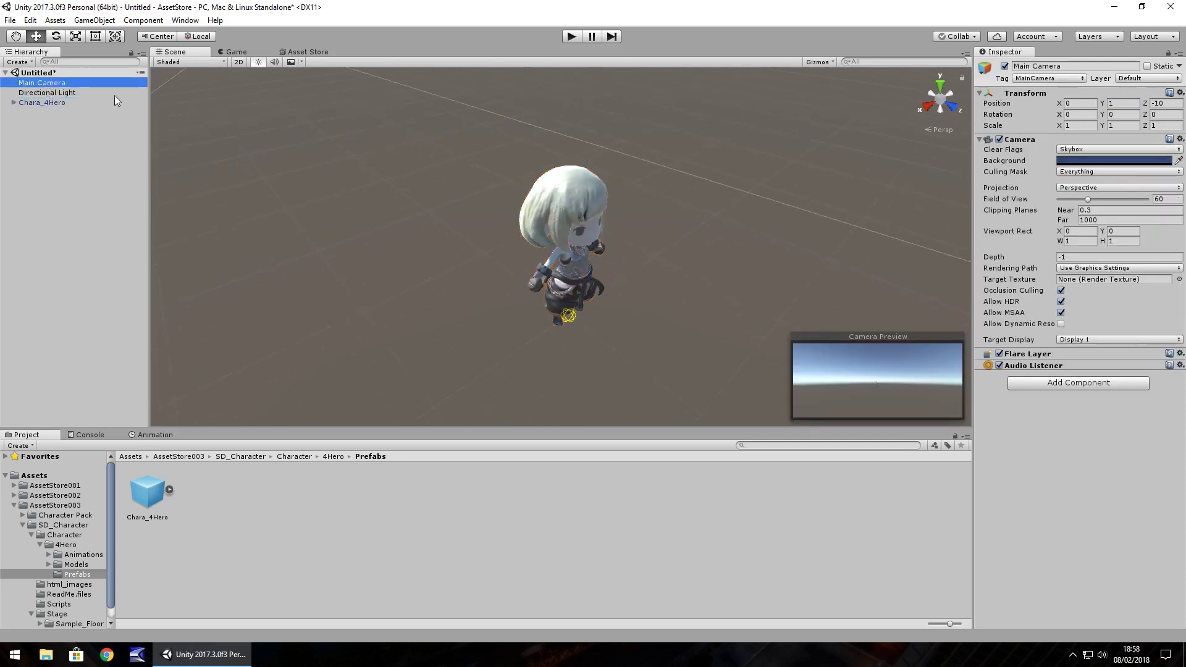
{"action": "scroll", "coordinate": [274, 183], "scroll_direction": "down", "scroll_amount": 4}
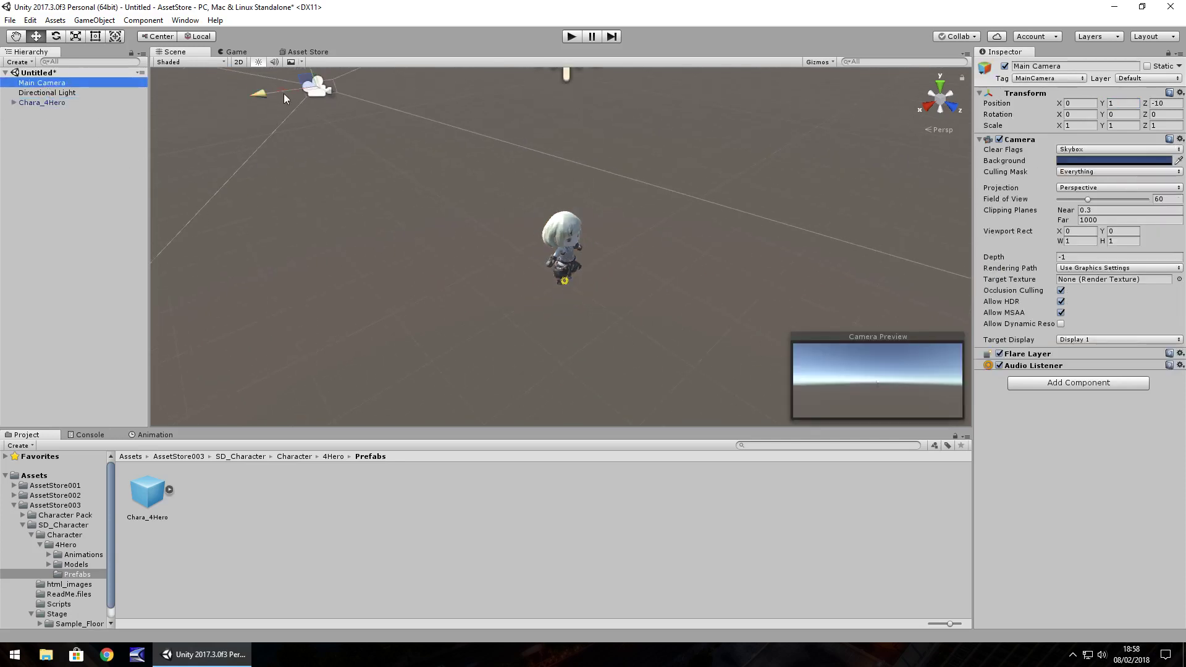
{"action": "left_click_drag", "start_coordinate": [328, 94], "coordinate": [443, 168]}
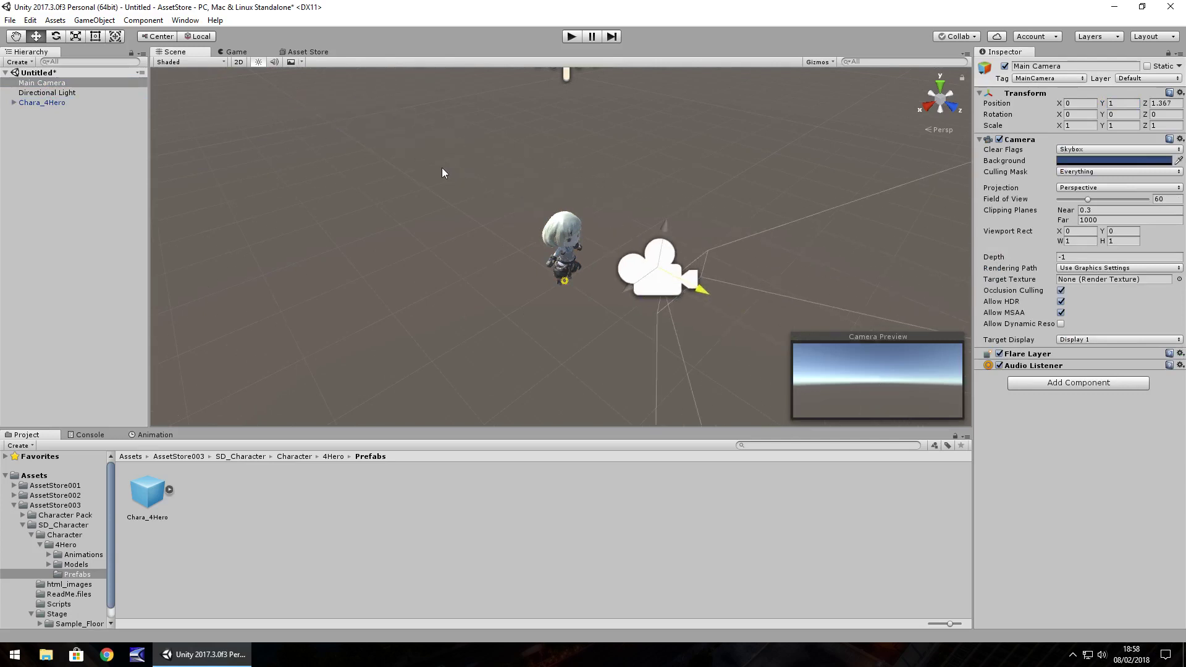
{"action": "left_click", "coordinate": [1122, 115]}
{"action": "type", "text": "180"}
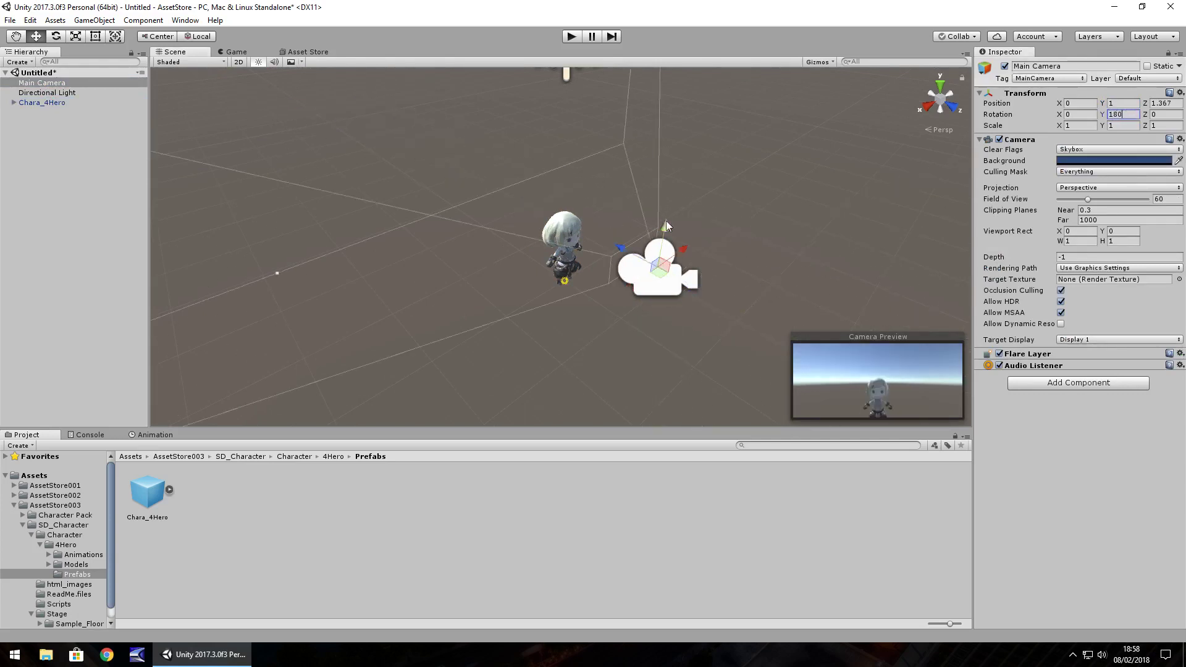
{"action": "left_click_drag", "start_coordinate": [666, 221], "coordinate": [660, 255]}
- Play and stop the scene, then inspect the Chara_4Hero asset in the Animations folder
{"action": "left_click", "coordinate": [573, 37]}
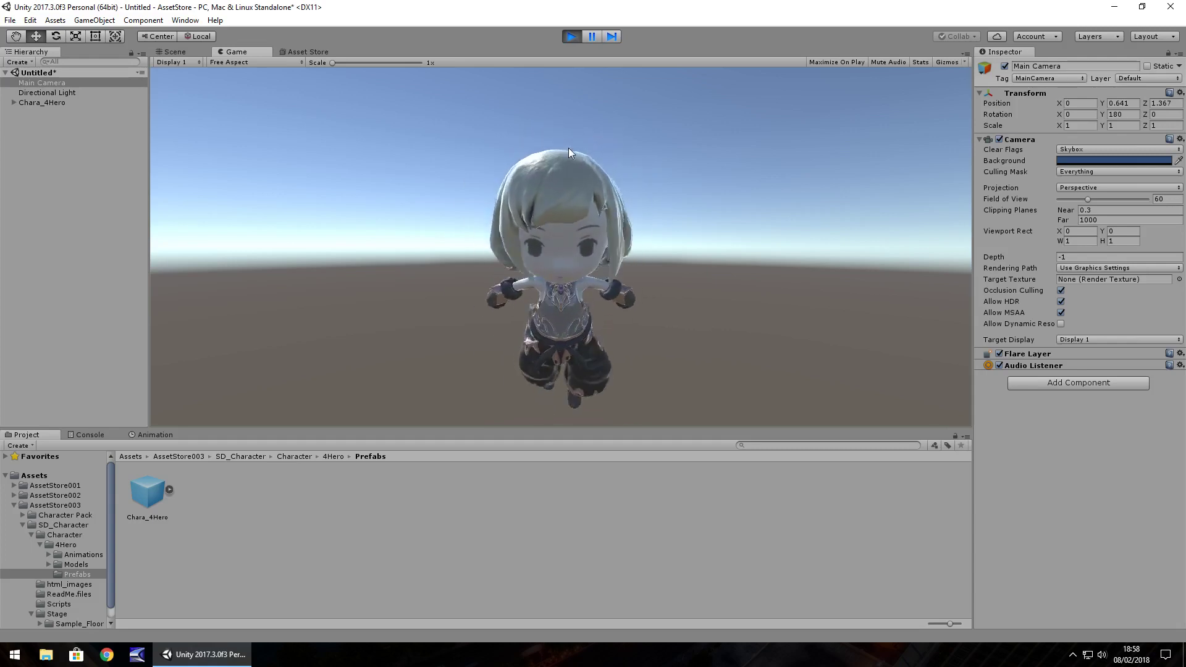
{"action": "left_click", "coordinate": [569, 36]}
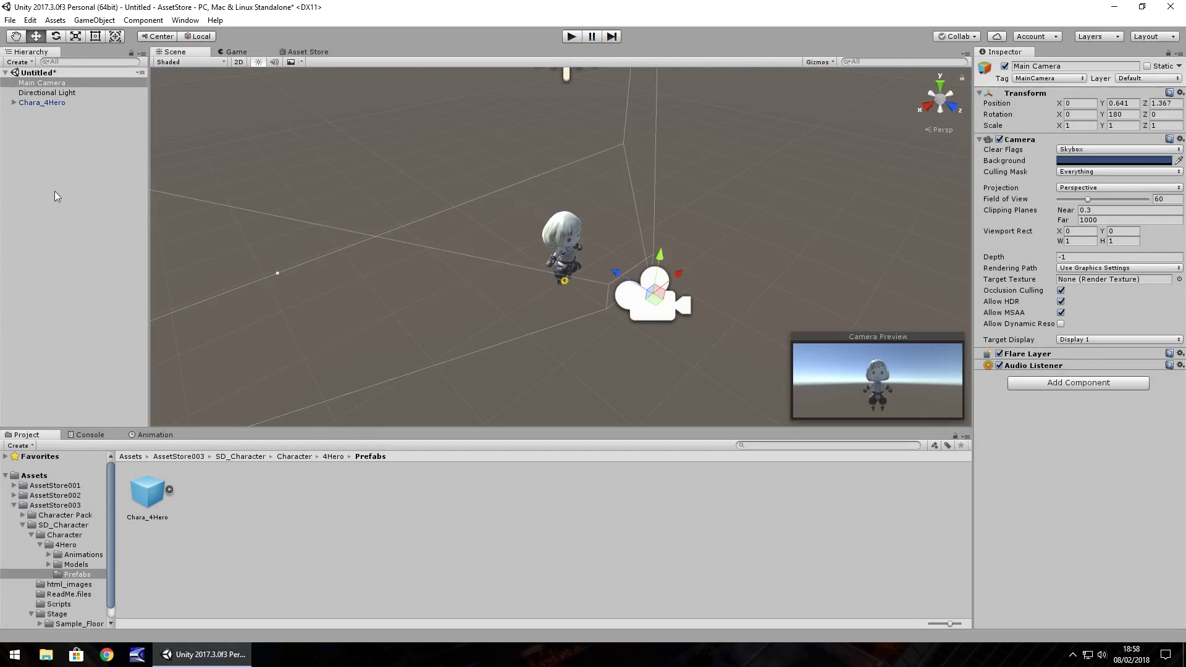
{"action": "left_click", "coordinate": [77, 555]}
{"action": "left_click", "coordinate": [579, 490]}
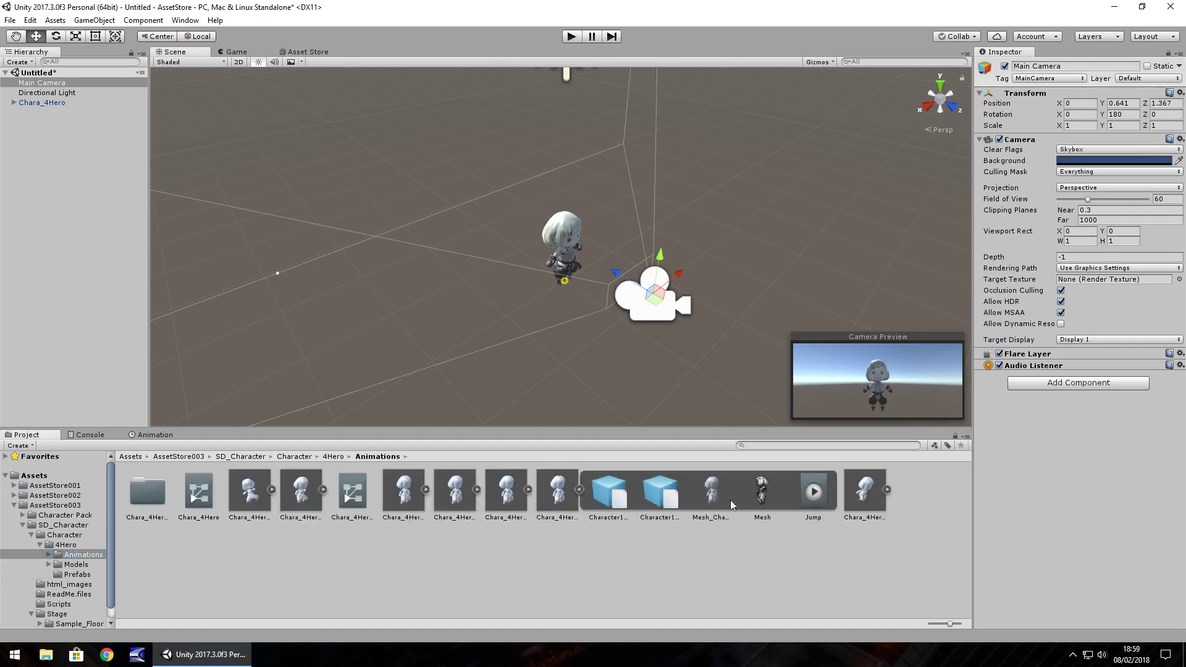
{"action": "left_click", "coordinate": [579, 490]}
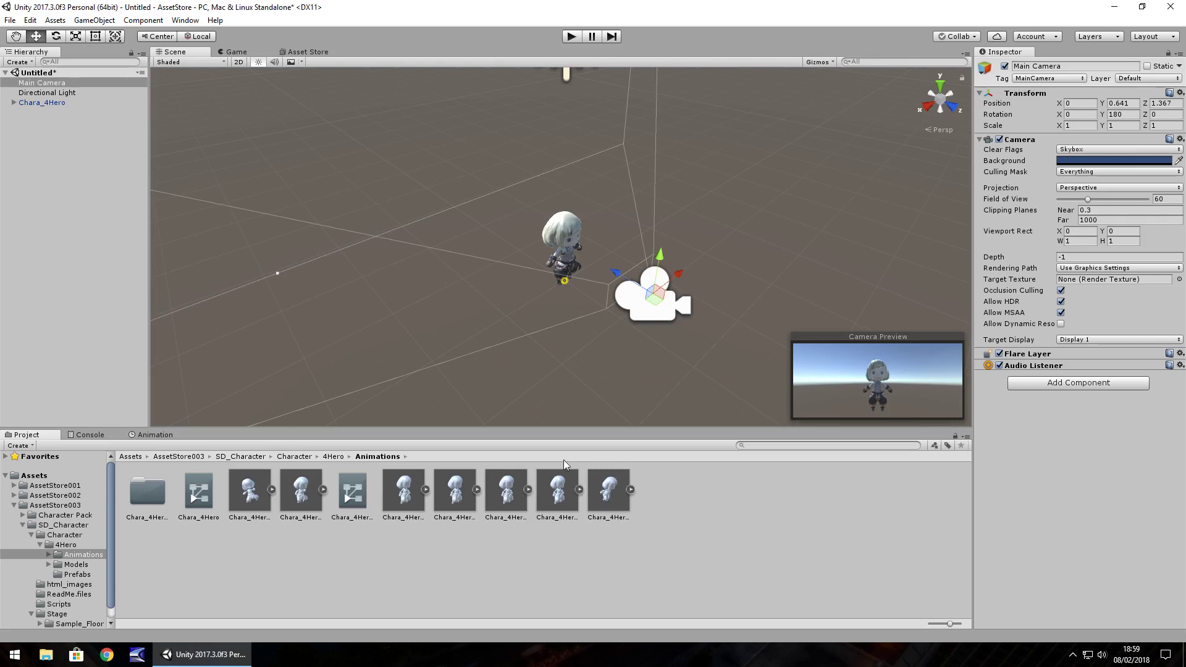
- Orbit the Scene view around the character and collapse the SD_Character folder
{"action": "left_click_drag", "start_coordinate": [564, 290], "coordinate": [363, 287], "text": "alt"}
{"action": "scroll", "coordinate": [580, 296], "scroll_direction": "up", "scroll_amount": 6}
{"action": "scroll", "coordinate": [588, 292], "scroll_direction": "down", "scroll_amount": 6}
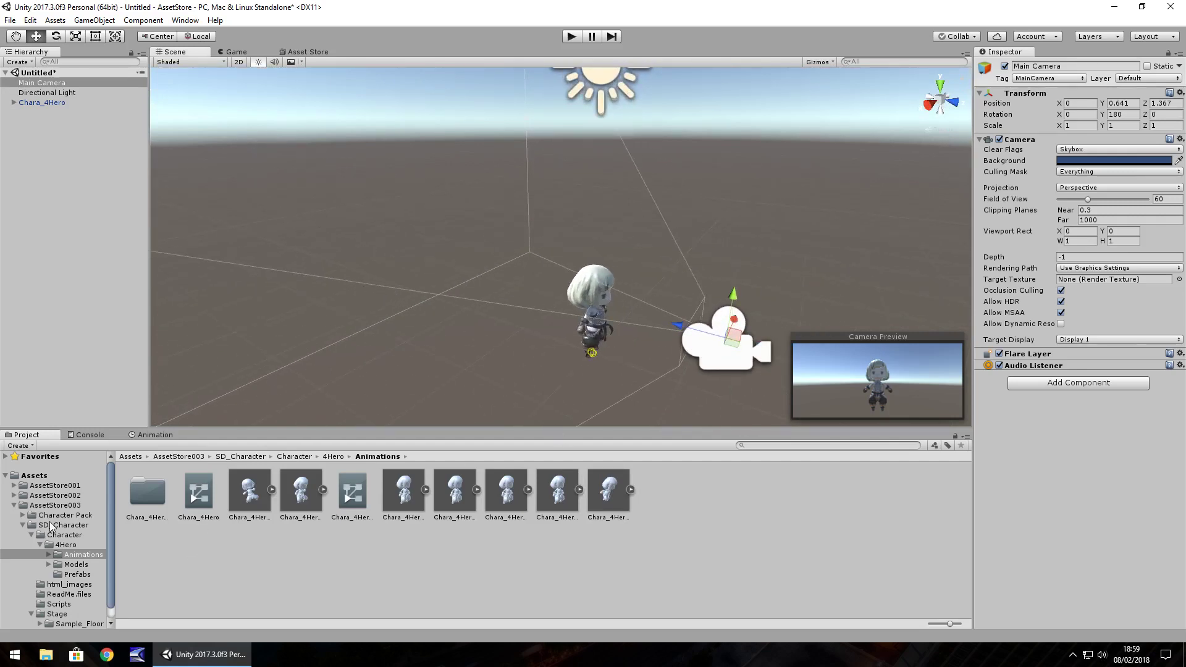
{"action": "left_click", "coordinate": [23, 525]}
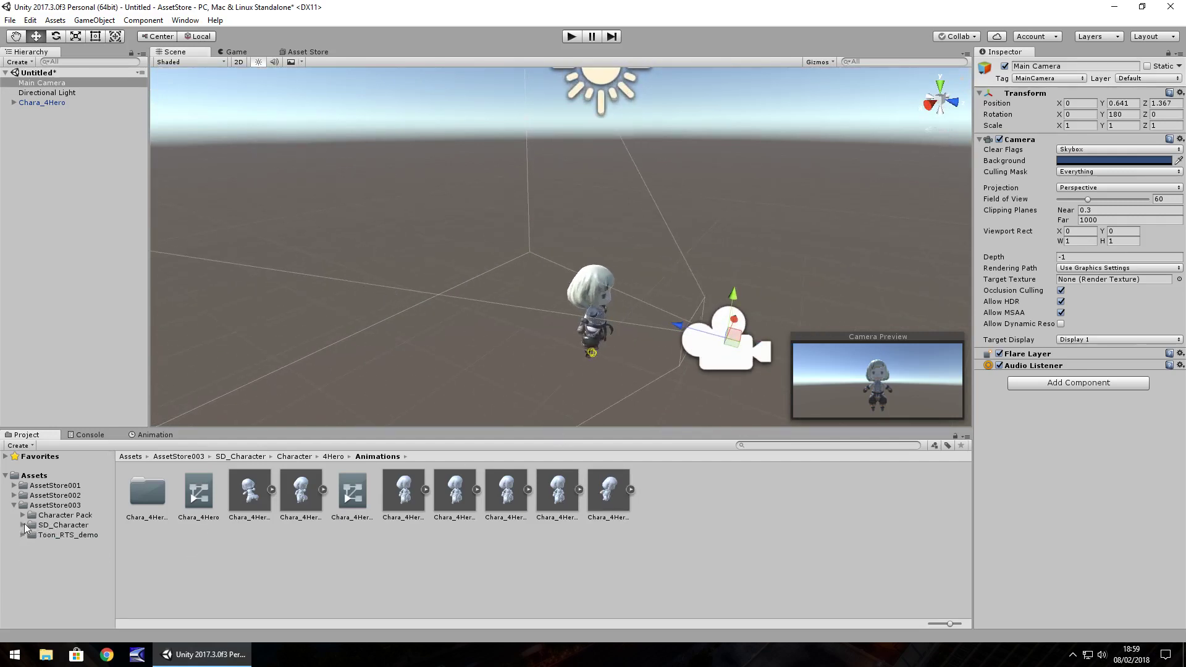
- Search the Asset Store for free 'red samurai' assets, open the Red Samurai page, then return to the Scene
{"action": "left_click", "coordinate": [308, 52]}
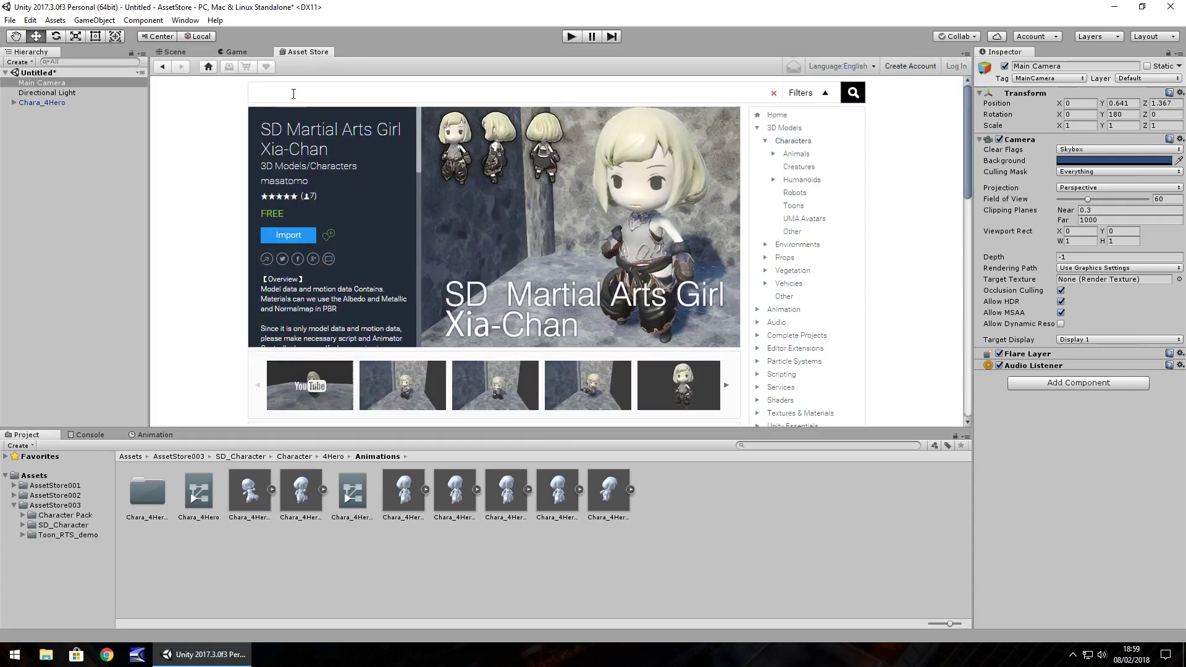
{"action": "type", "text": "red samurai"}
{"action": "key", "text": "Return"}
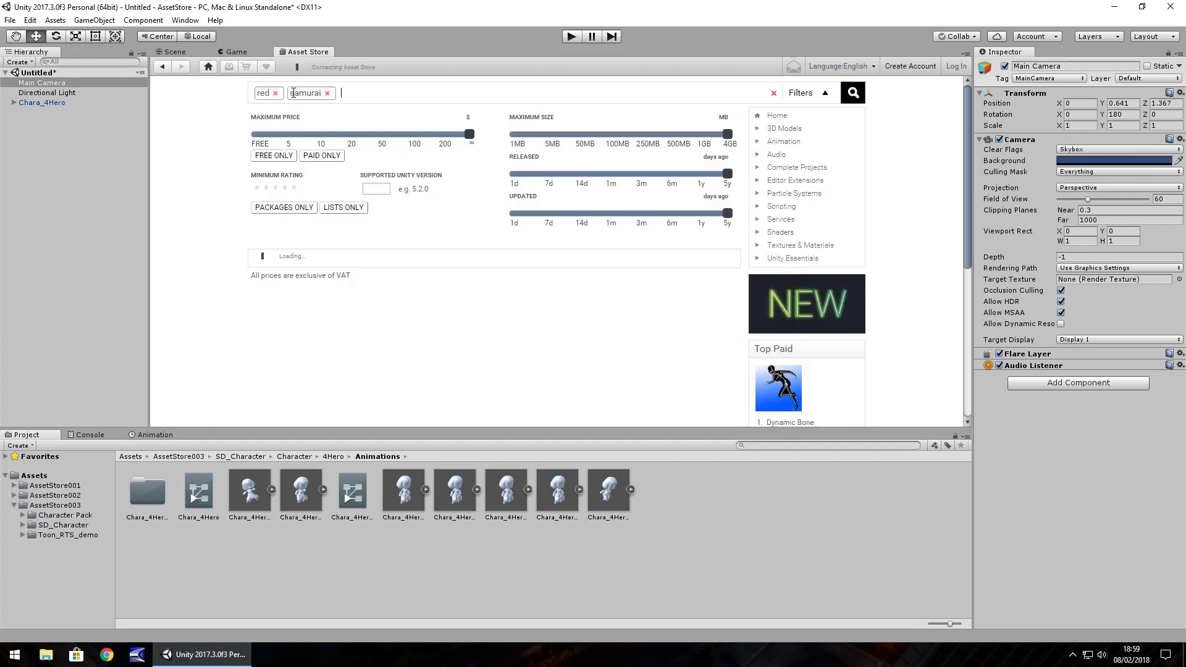
{"action": "left_click", "coordinate": [274, 157]}
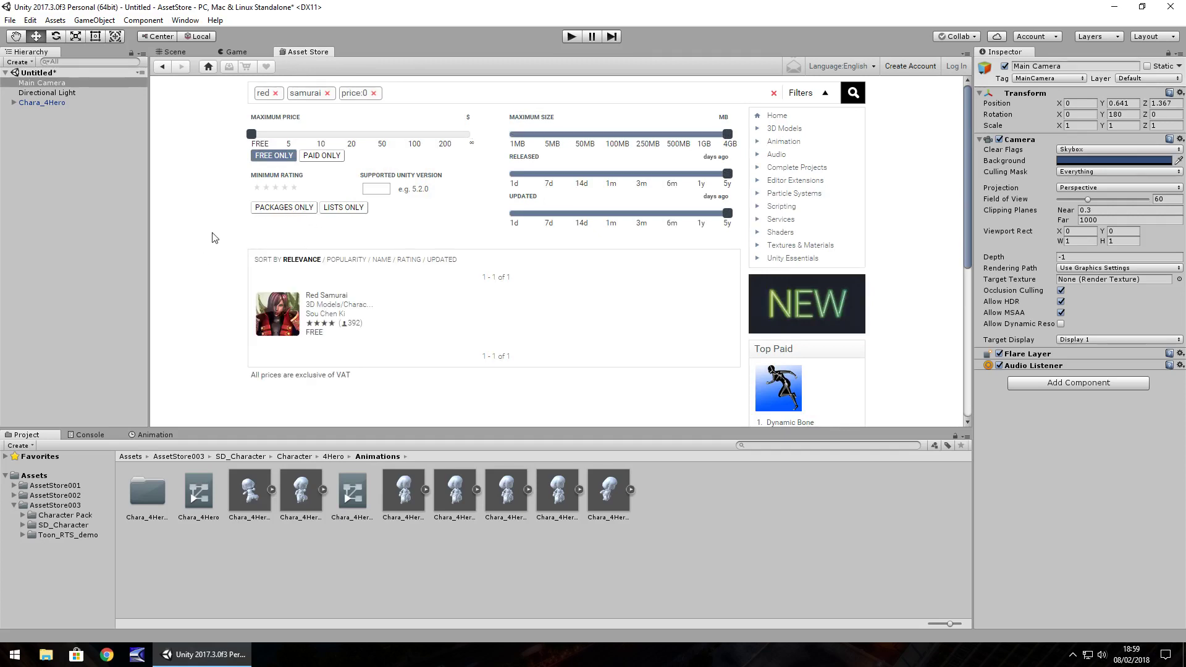
{"action": "left_click", "coordinate": [321, 295]}
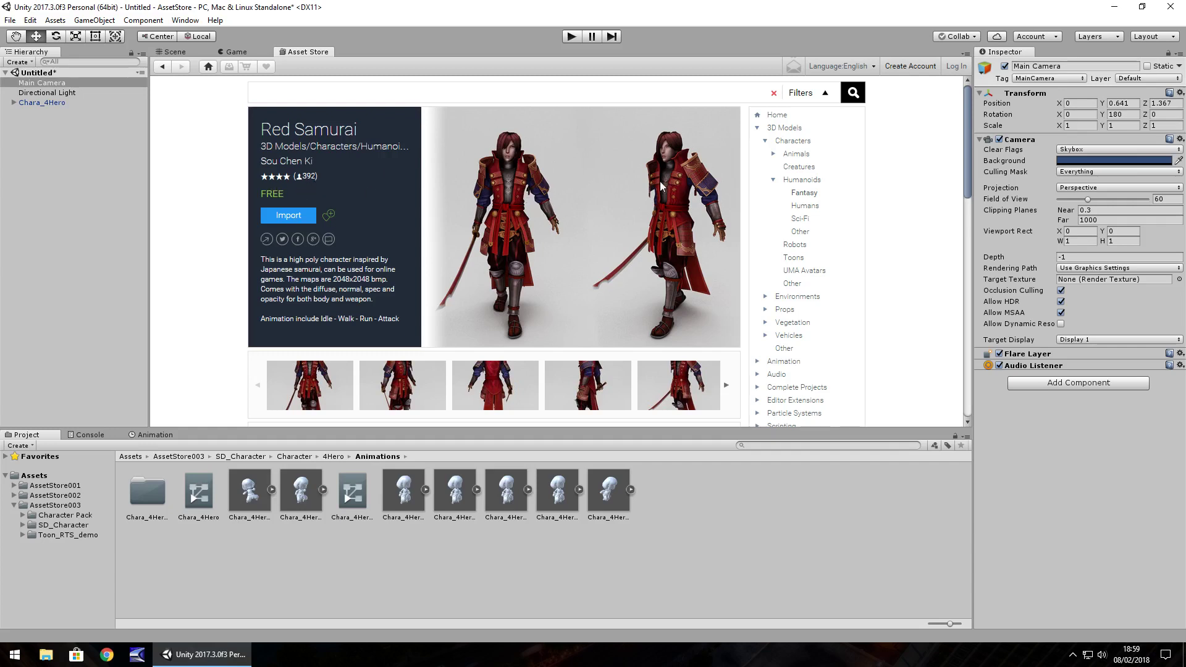
{"action": "left_click", "coordinate": [171, 52]}
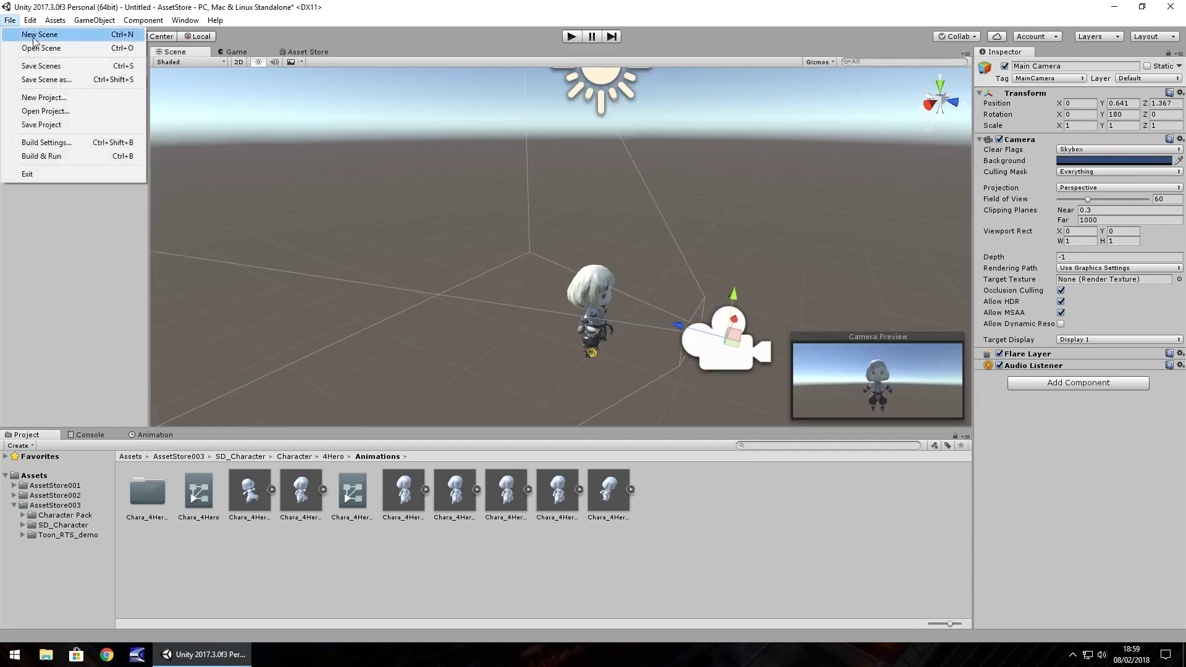
- Start a new scene without saving, then open Character Pack's scene2 and play it
{"action": "left_click", "coordinate": [39, 35]}
{"action": "left_click", "coordinate": [626, 352]}
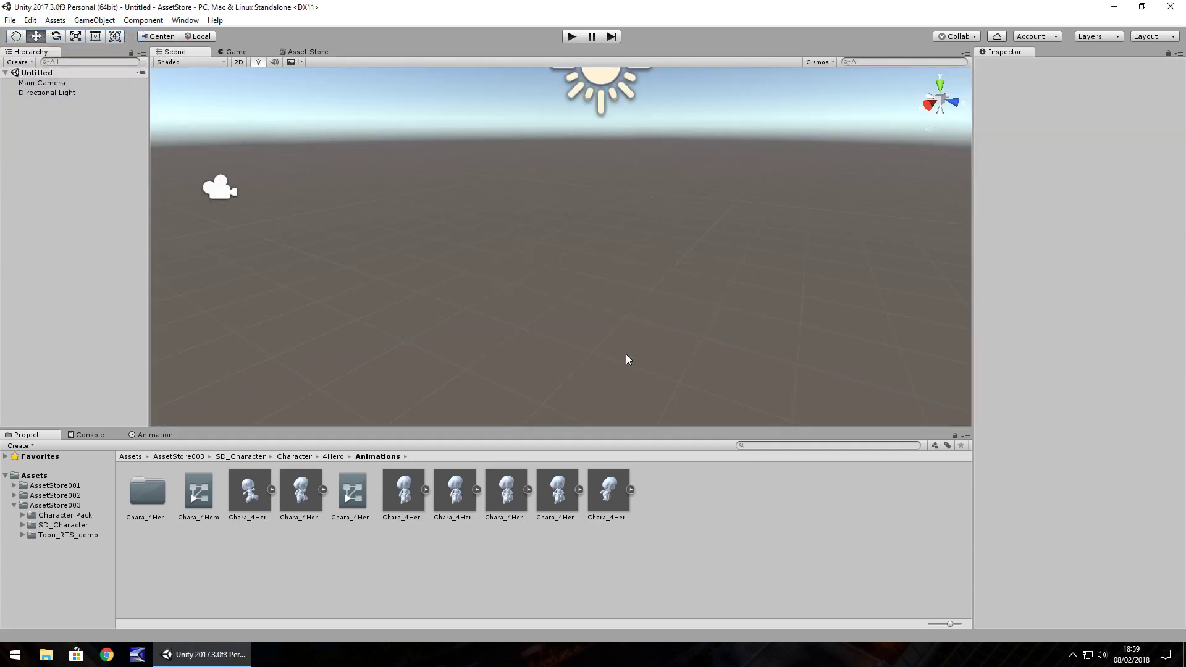
{"action": "left_click", "coordinate": [23, 515]}
{"action": "left_click", "coordinate": [65, 517]}
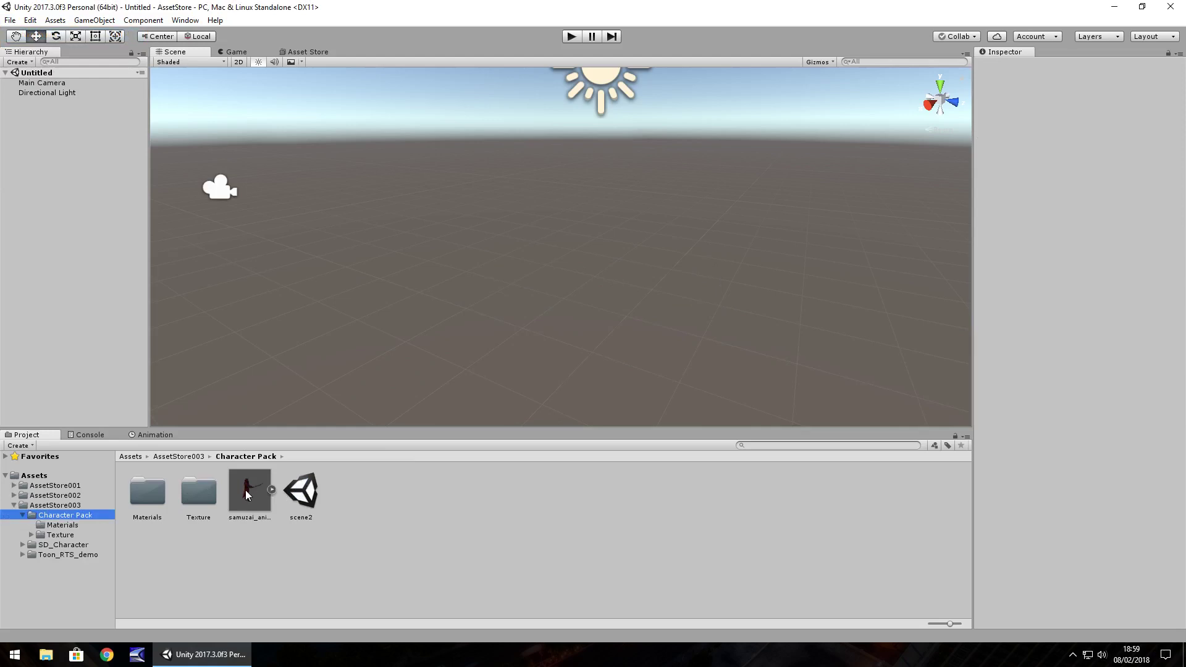
{"action": "double_click", "coordinate": [301, 494]}
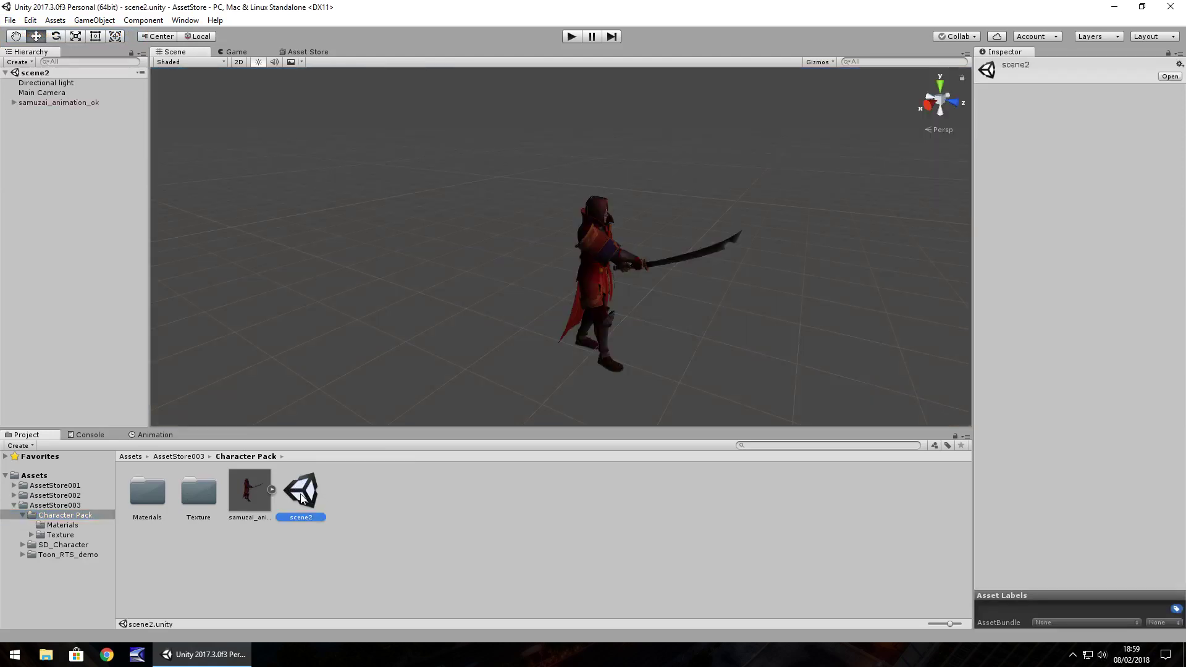
{"action": "left_click", "coordinate": [574, 36]}
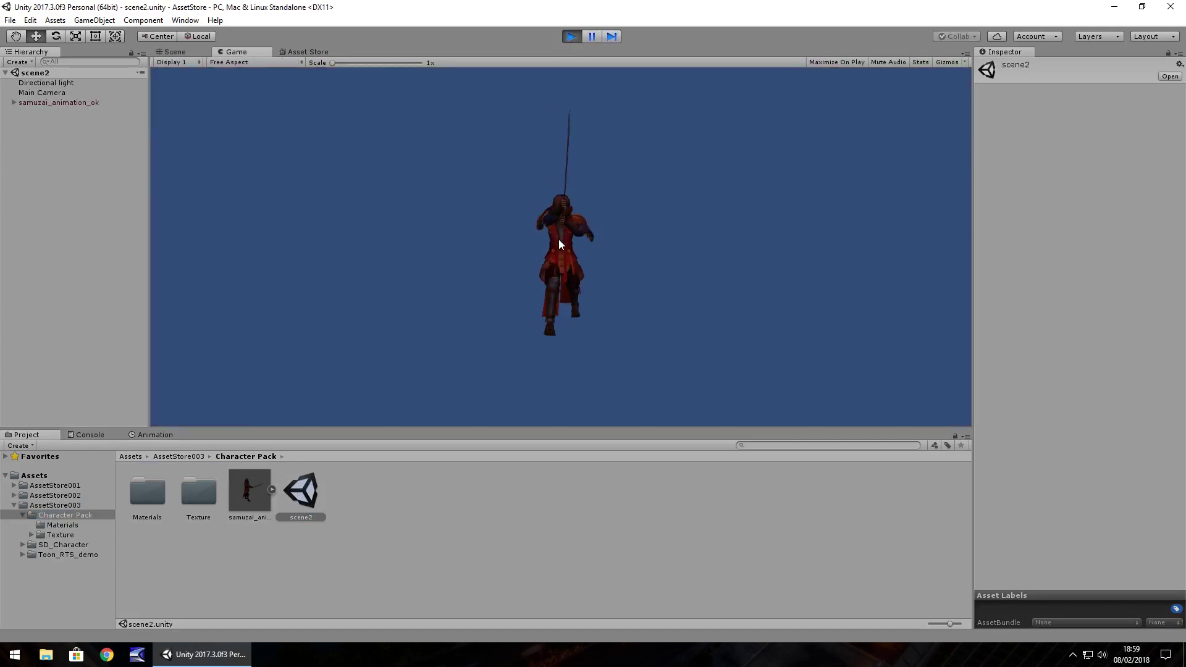
- Assign the Walk clip to the samurai's Animation field and preview it in Play mode
{"action": "left_click", "coordinate": [567, 36]}
{"action": "left_click", "coordinate": [272, 490]}
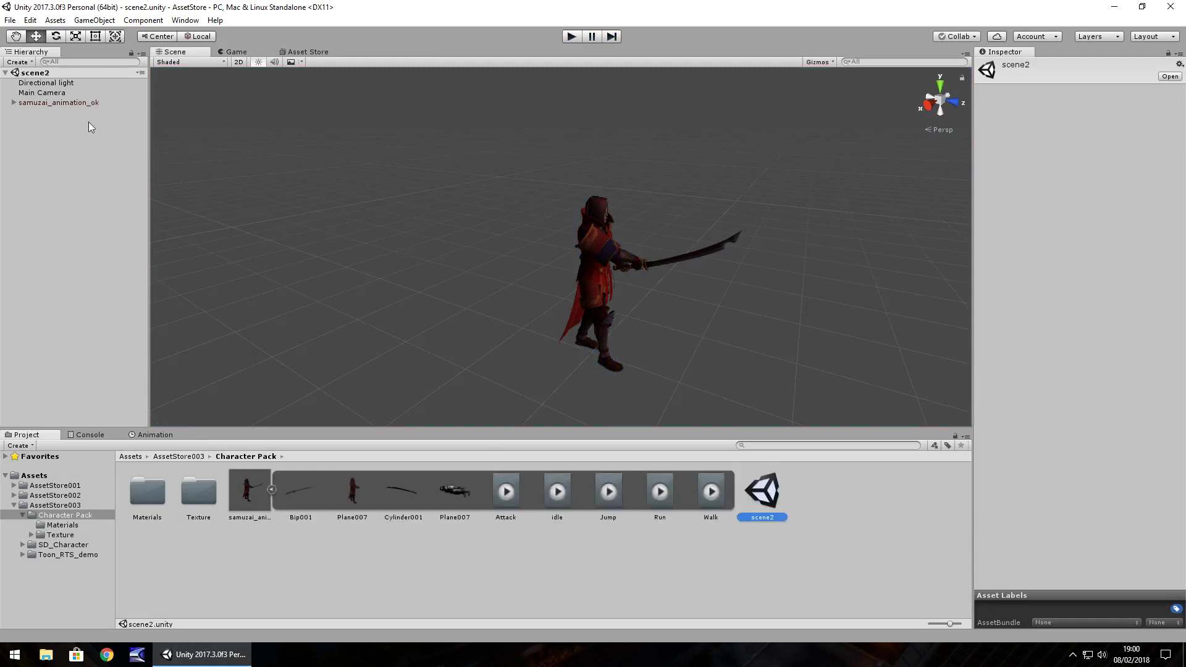
{"action": "left_click", "coordinate": [70, 100]}
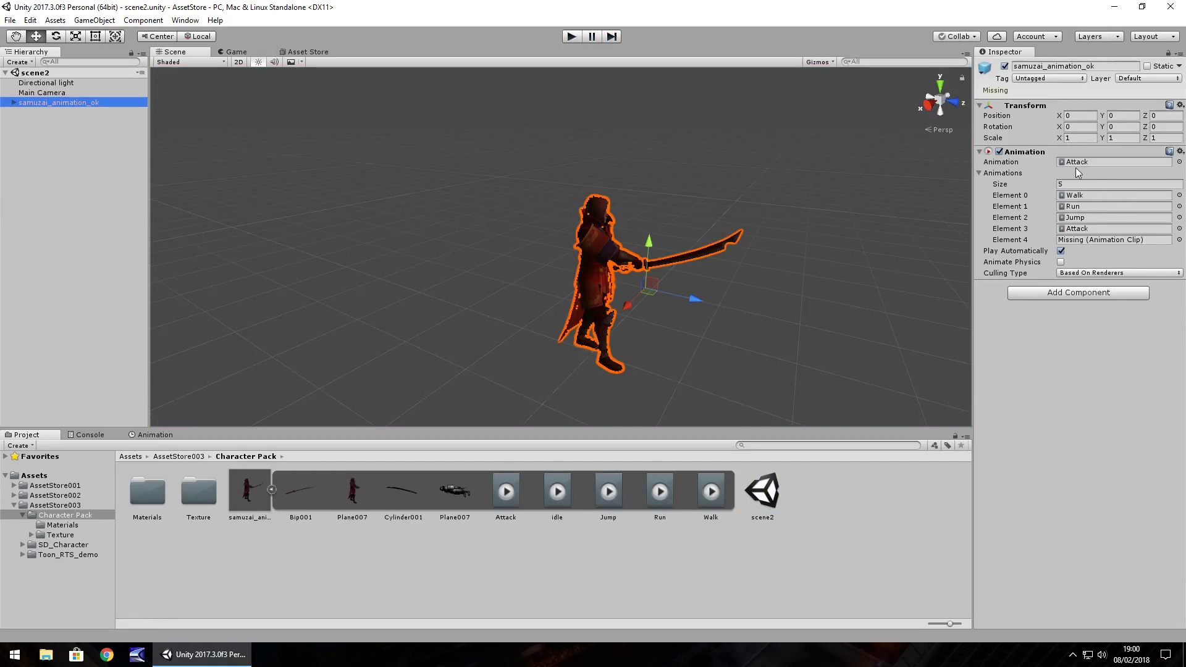
{"action": "left_click_drag", "start_coordinate": [715, 491], "coordinate": [1148, 162]}
{"action": "left_click", "coordinate": [565, 37]}
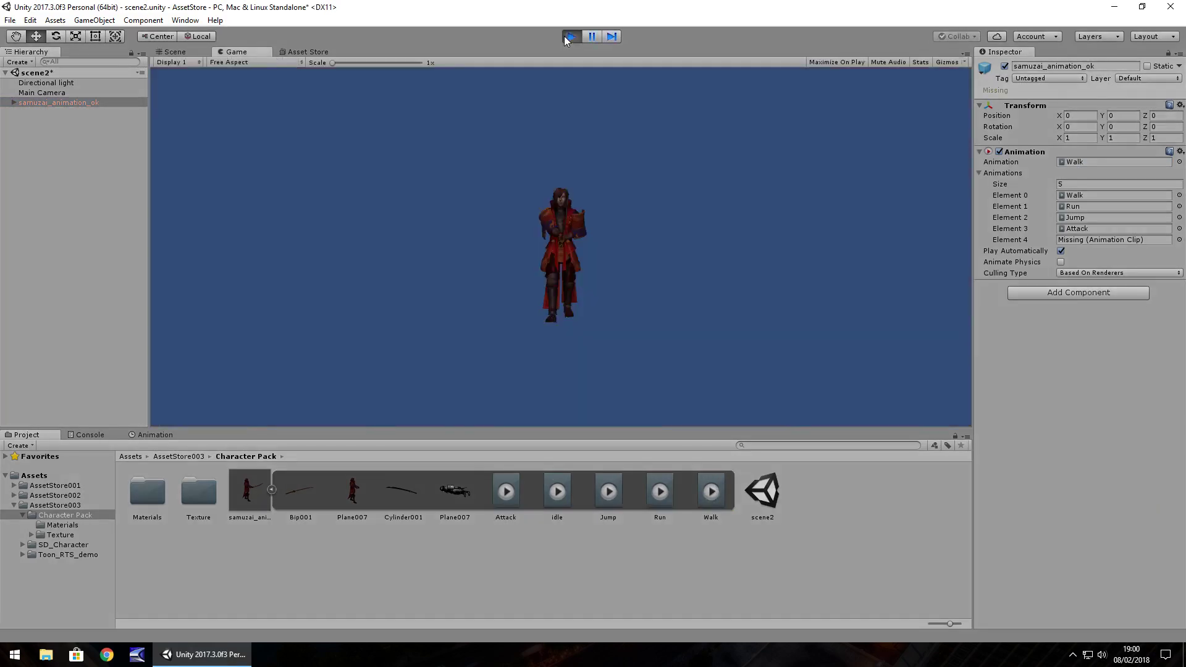
{"action": "left_click", "coordinate": [570, 37]}
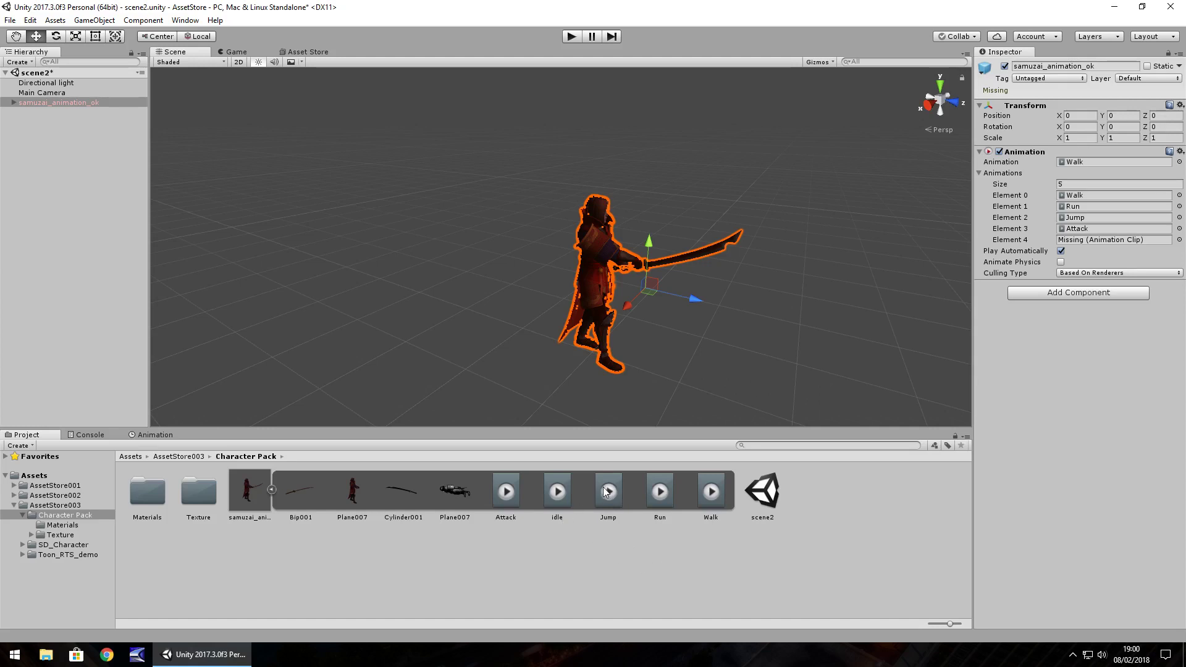
- Preview the idle clip, then set Run as the samurai's animation and preview it
{"action": "left_click_drag", "start_coordinate": [565, 492], "coordinate": [1081, 164]}
{"action": "left_click", "coordinate": [570, 38]}
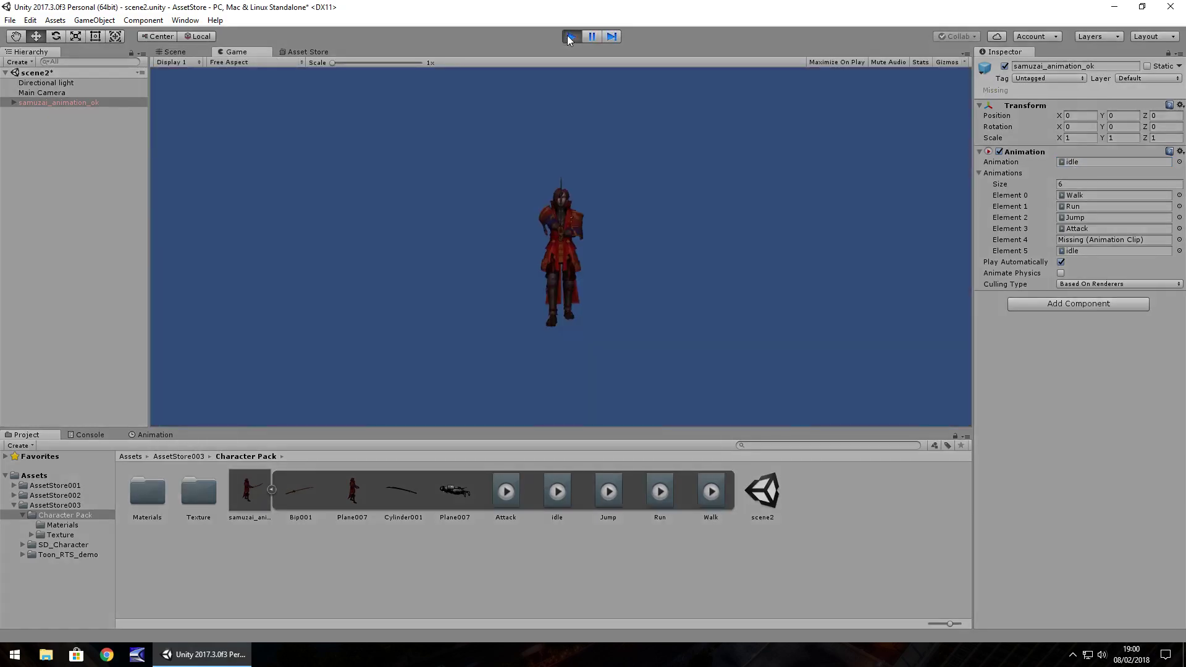
{"action": "left_click", "coordinate": [570, 37]}
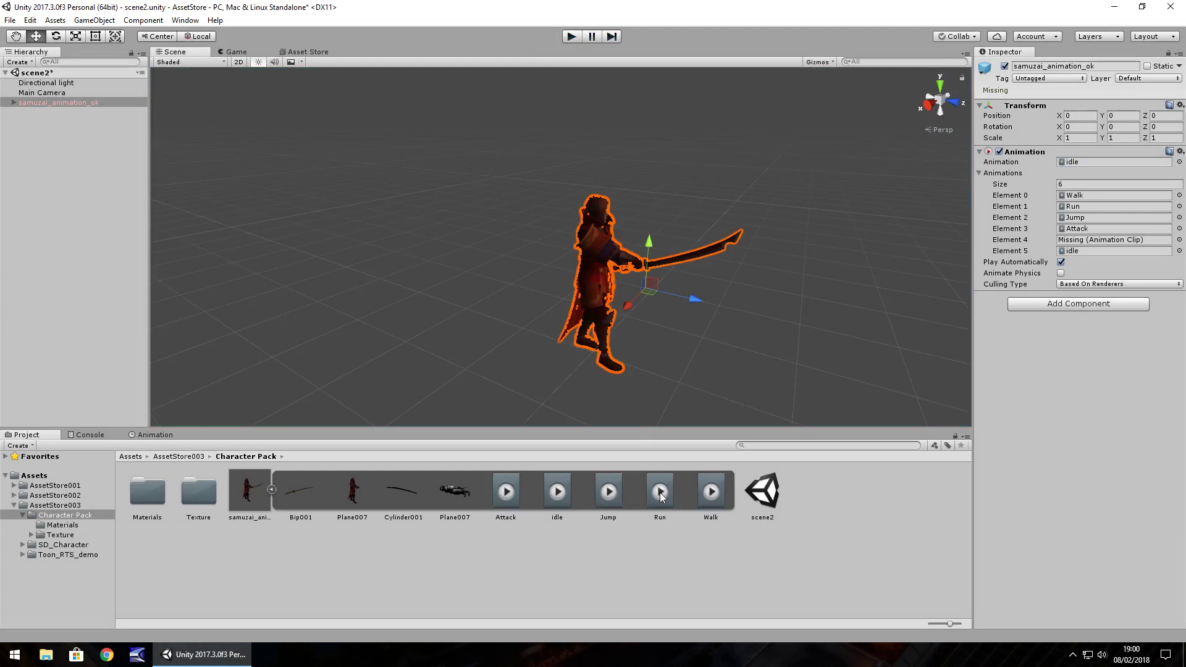
{"action": "left_click_drag", "start_coordinate": [660, 492], "coordinate": [1082, 163]}
{"action": "left_click", "coordinate": [571, 37]}
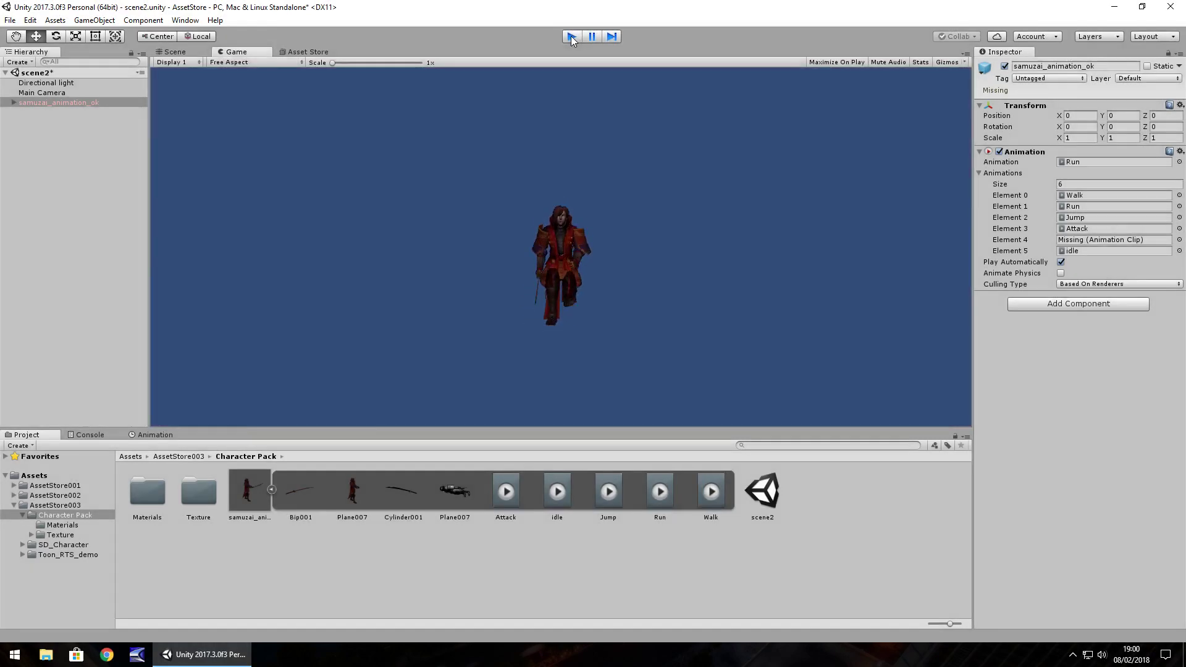
{"action": "left_click", "coordinate": [571, 36]}
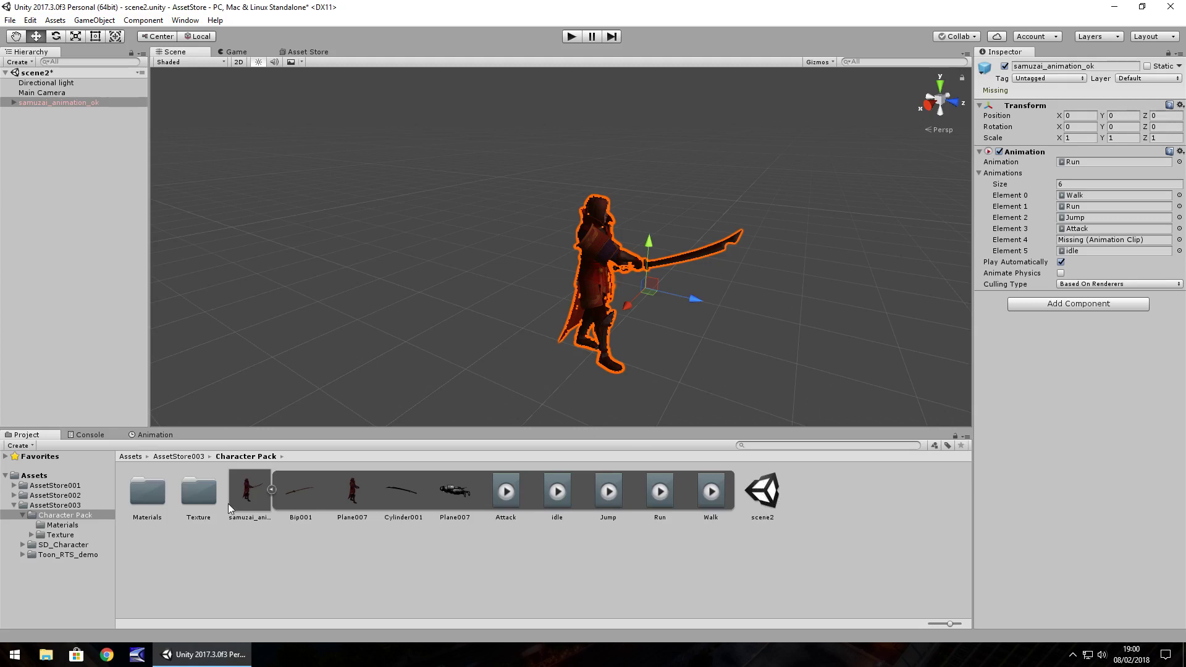
- Open the Texture folder, select the body mesh Plane007, and inspect its two materials
{"action": "double_click", "coordinate": [211, 502]}
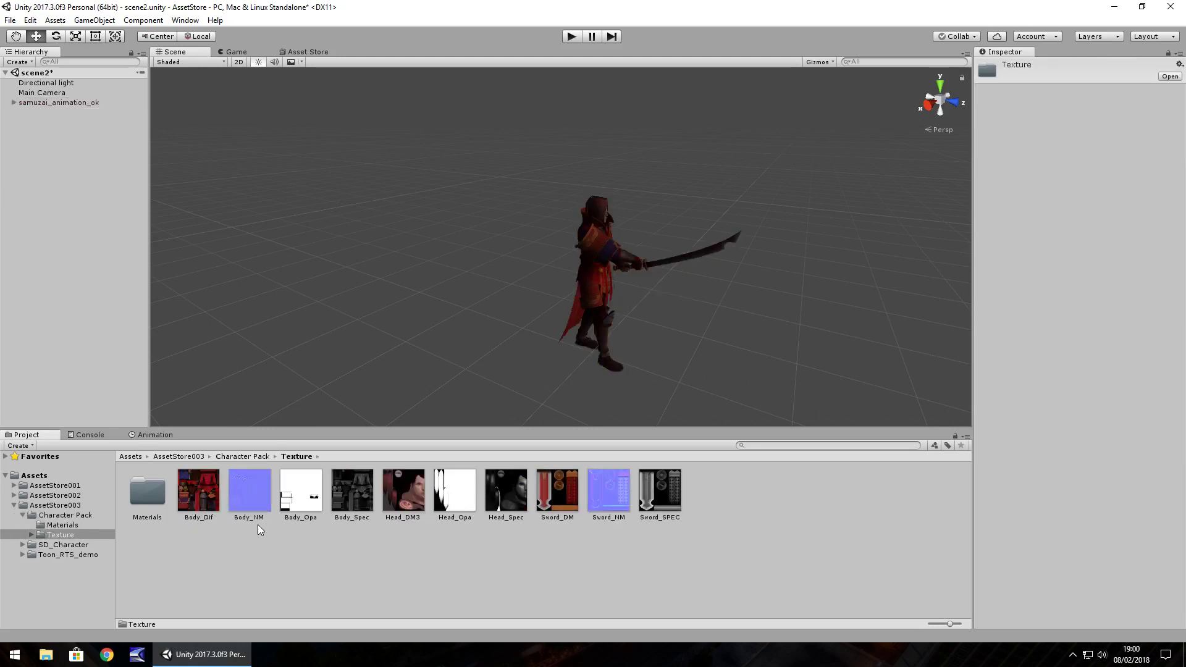
{"action": "left_click", "coordinate": [604, 290]}
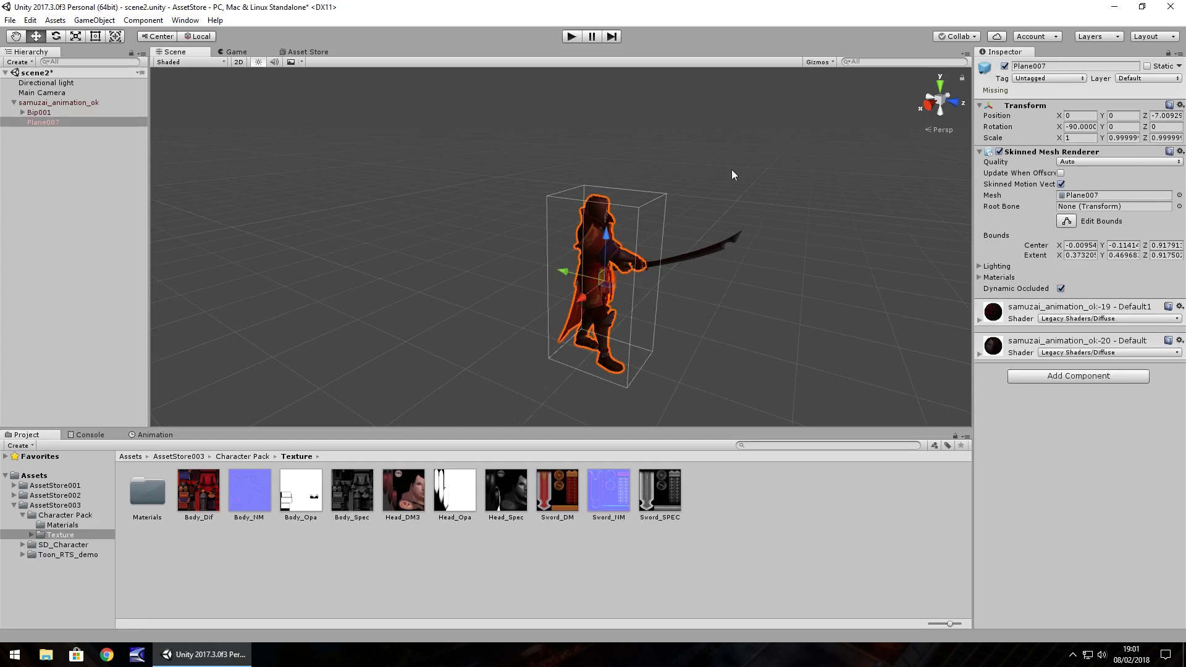
{"action": "left_click", "coordinate": [979, 320]}
{"action": "left_click", "coordinate": [980, 320]}
{"action": "left_click", "coordinate": [979, 354]}
{"action": "left_click", "coordinate": [979, 355]}
{"action": "scroll", "coordinate": [656, 278], "scroll_direction": "up", "scroll_amount": 3}
{"action": "middle_click_drag", "start_coordinate": [655, 275], "coordinate": [476, 272]}
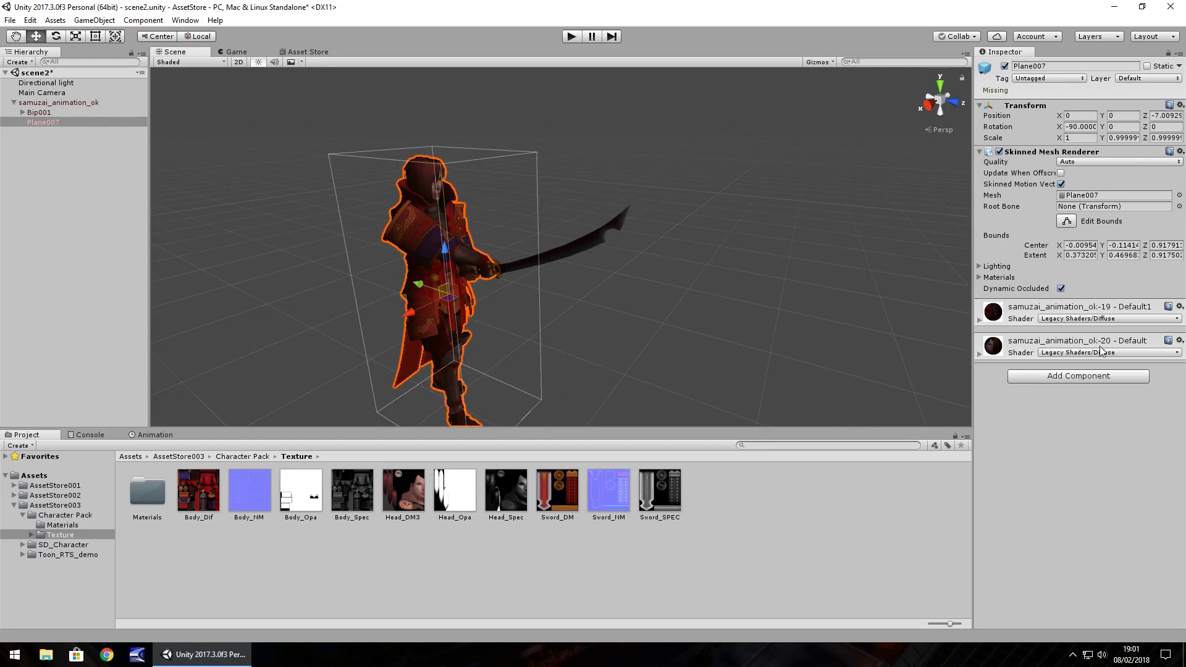
- Switch the first material ok-19 to the Standard shader and locate its albedo texture
{"action": "left_click", "coordinate": [1088, 319]}
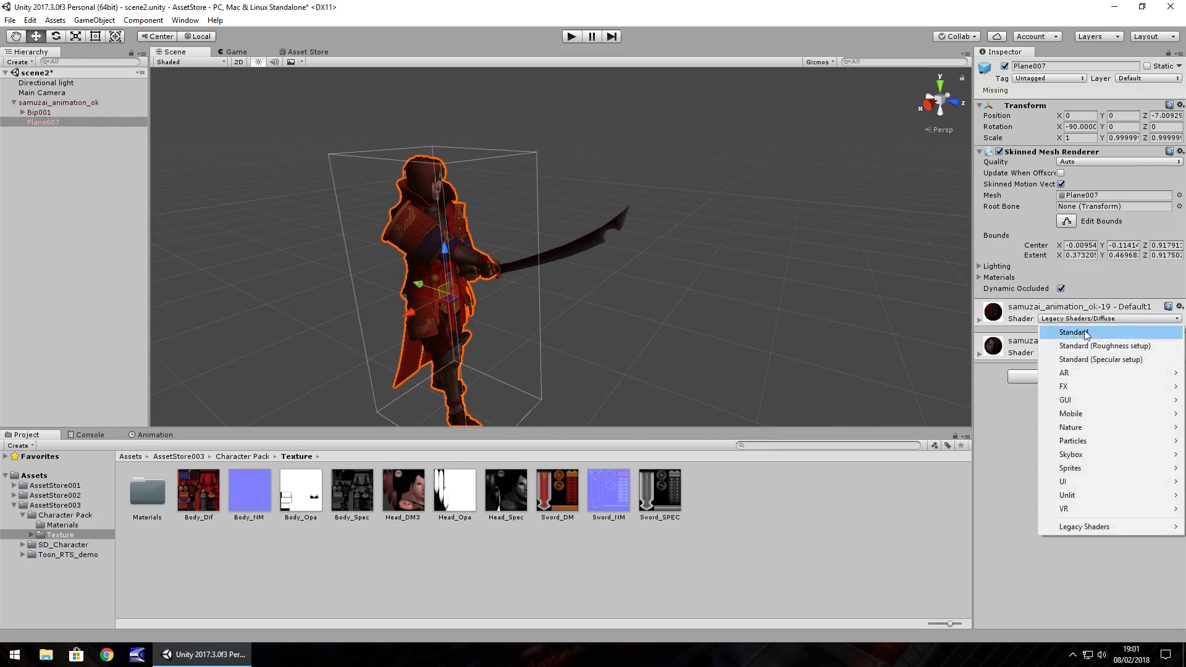
{"action": "left_click", "coordinate": [1086, 333]}
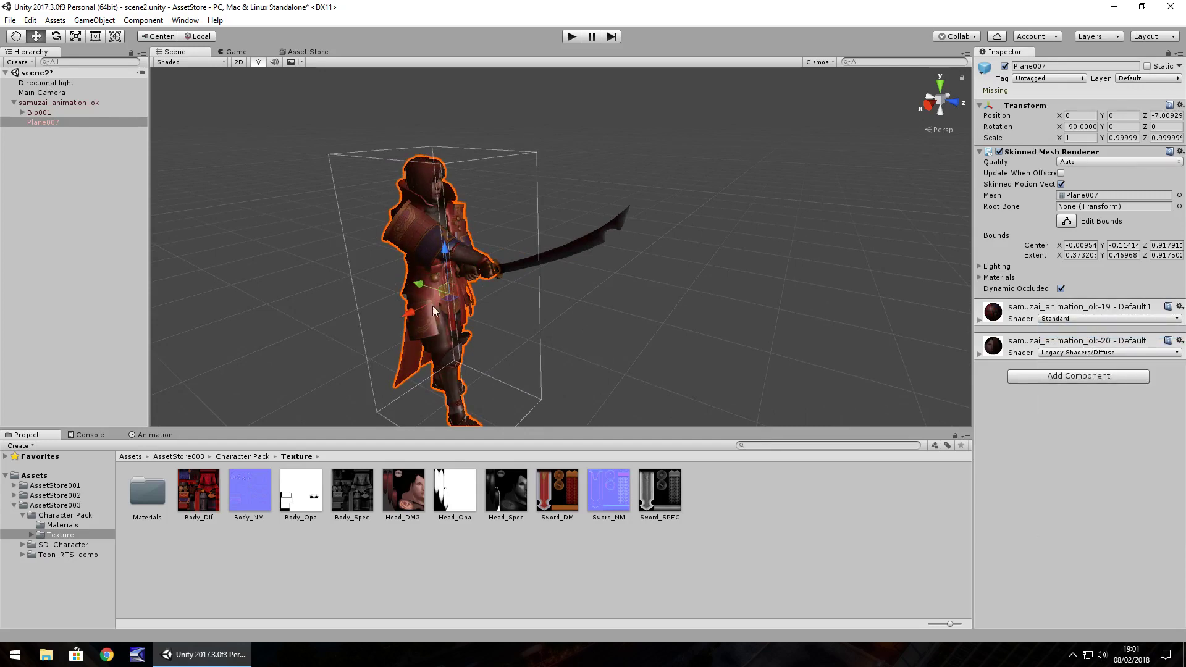
{"action": "left_click", "coordinate": [1069, 319]}
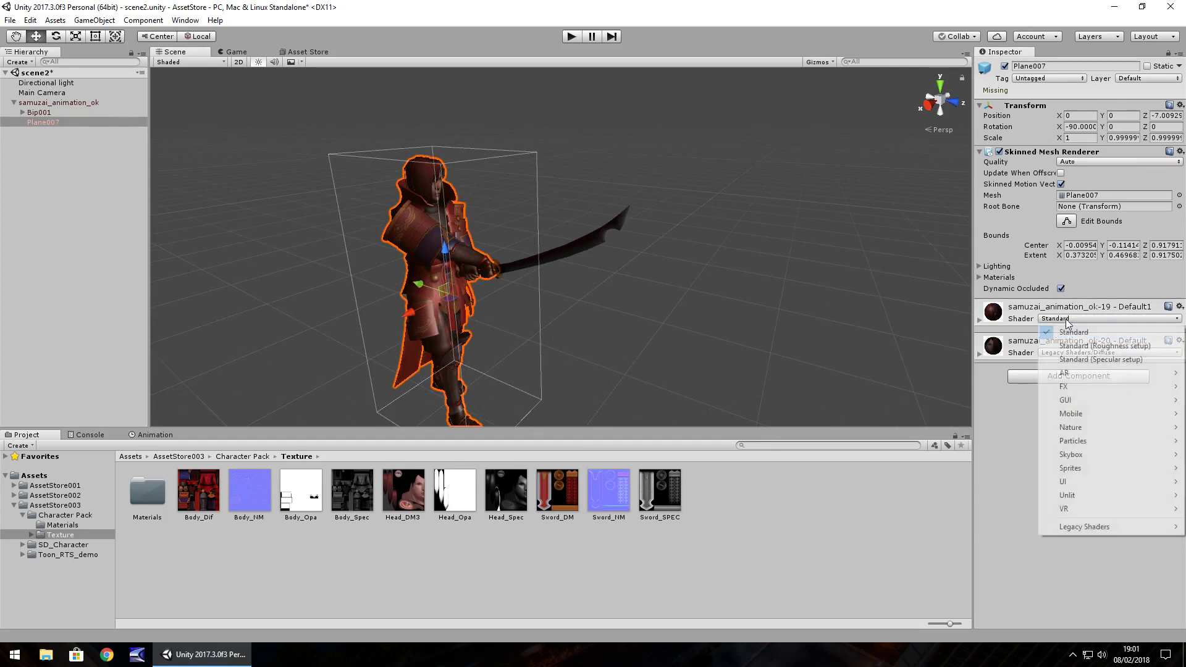
{"action": "left_click", "coordinate": [980, 320]}
{"action": "left_click", "coordinate": [980, 320]}
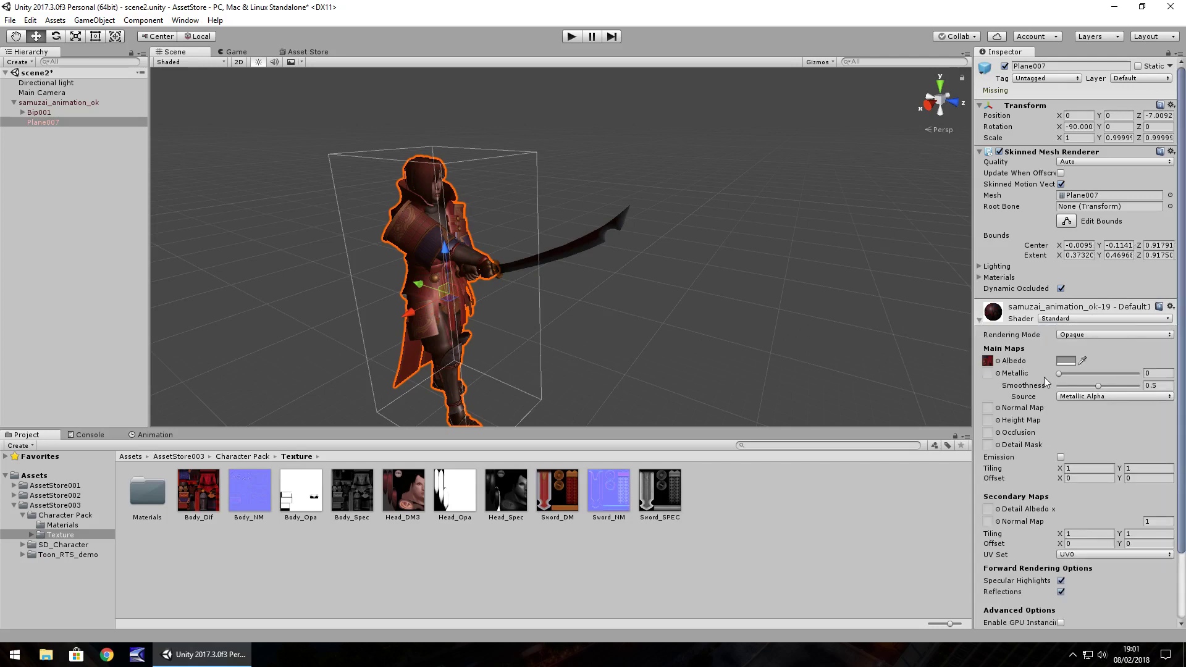
{"action": "left_click", "coordinate": [988, 363]}
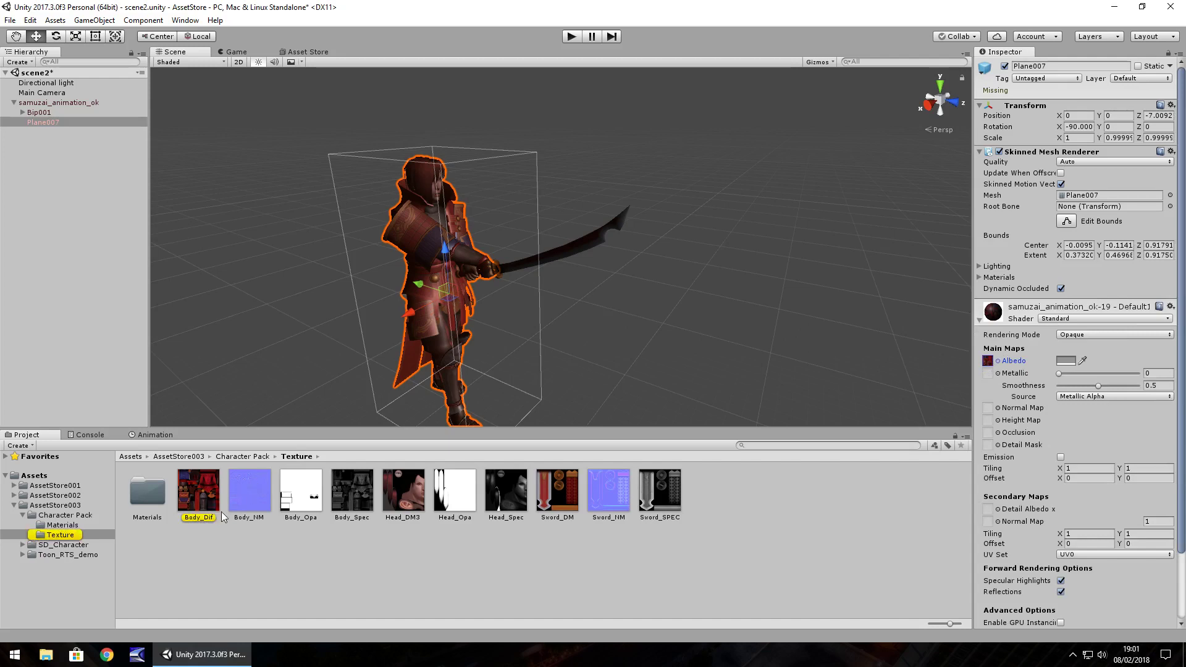
- Make Body_Dif 1 a Normal map created from grayscale and apply it
{"action": "left_click", "coordinate": [194, 488]}
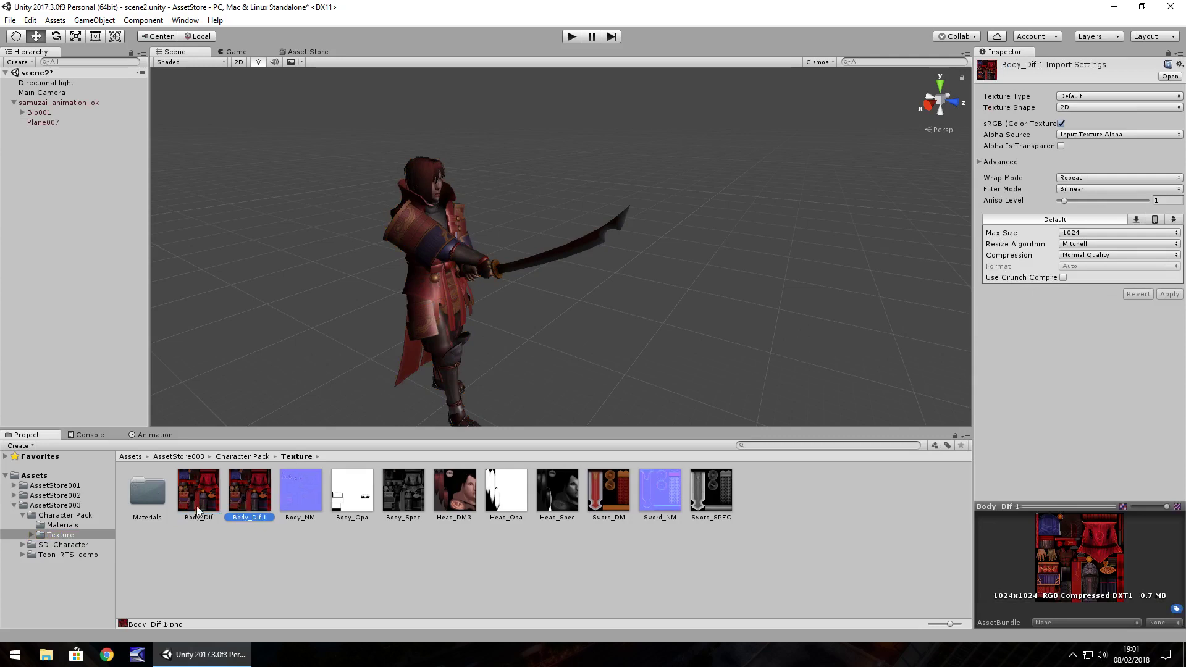
{"action": "left_click", "coordinate": [1102, 97]}
{"action": "left_click", "coordinate": [1092, 123]}
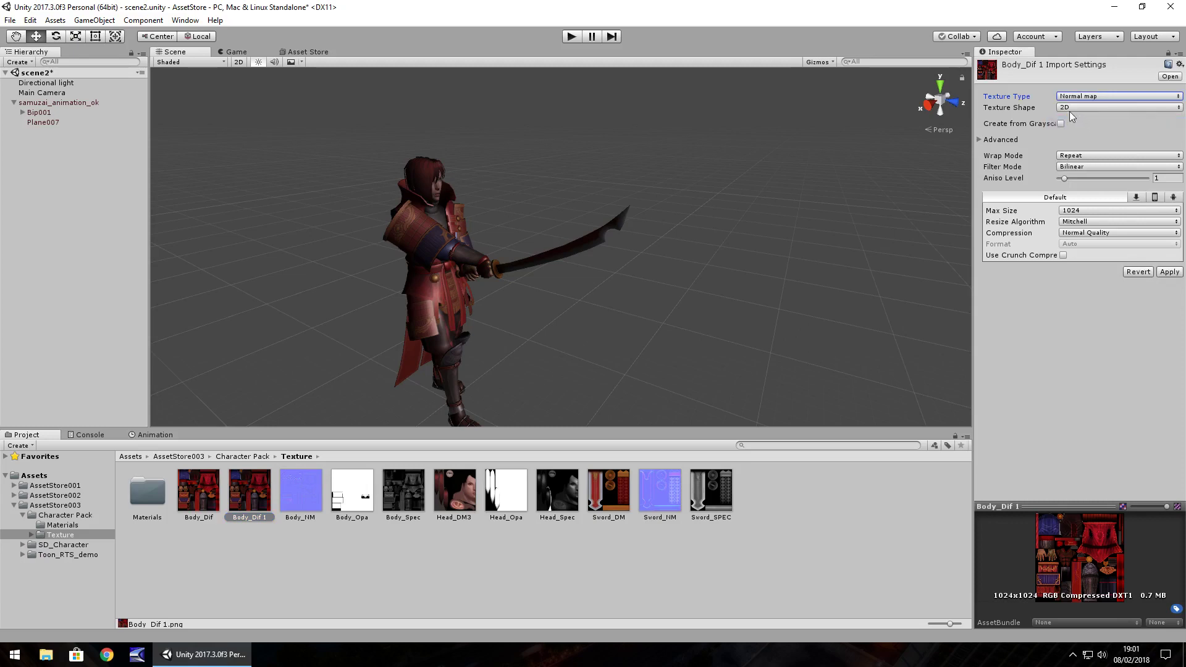
{"action": "left_click", "coordinate": [1062, 124]}
{"action": "left_click", "coordinate": [1169, 294]}
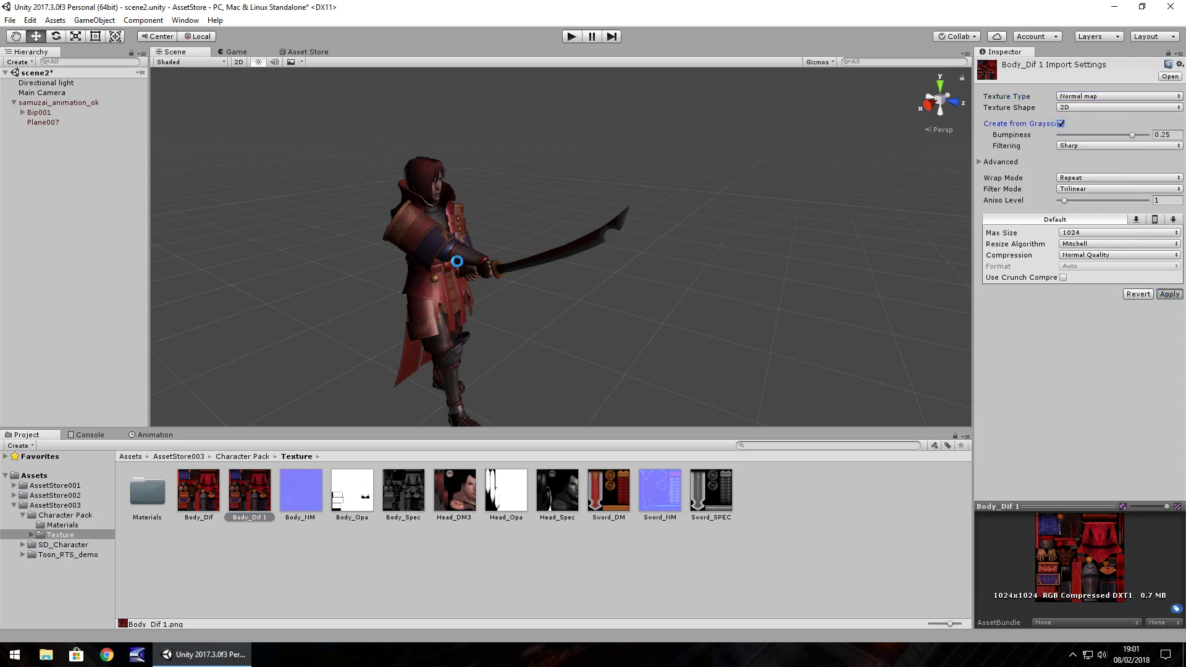
- Assign Body_Dif 1 to the first material's Normal Map slot on Plane007
{"action": "left_click", "coordinate": [432, 310]}
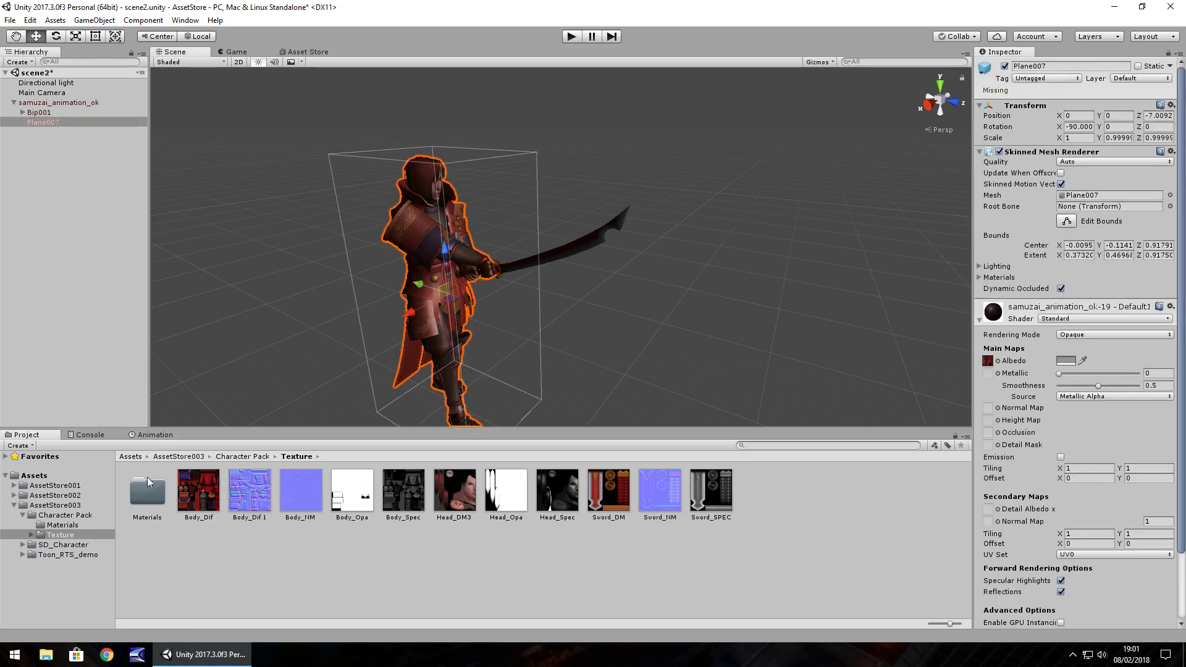
{"action": "left_click_drag", "start_coordinate": [234, 499], "coordinate": [988, 408]}
{"action": "scroll", "coordinate": [398, 262], "scroll_direction": "up", "scroll_amount": 5}
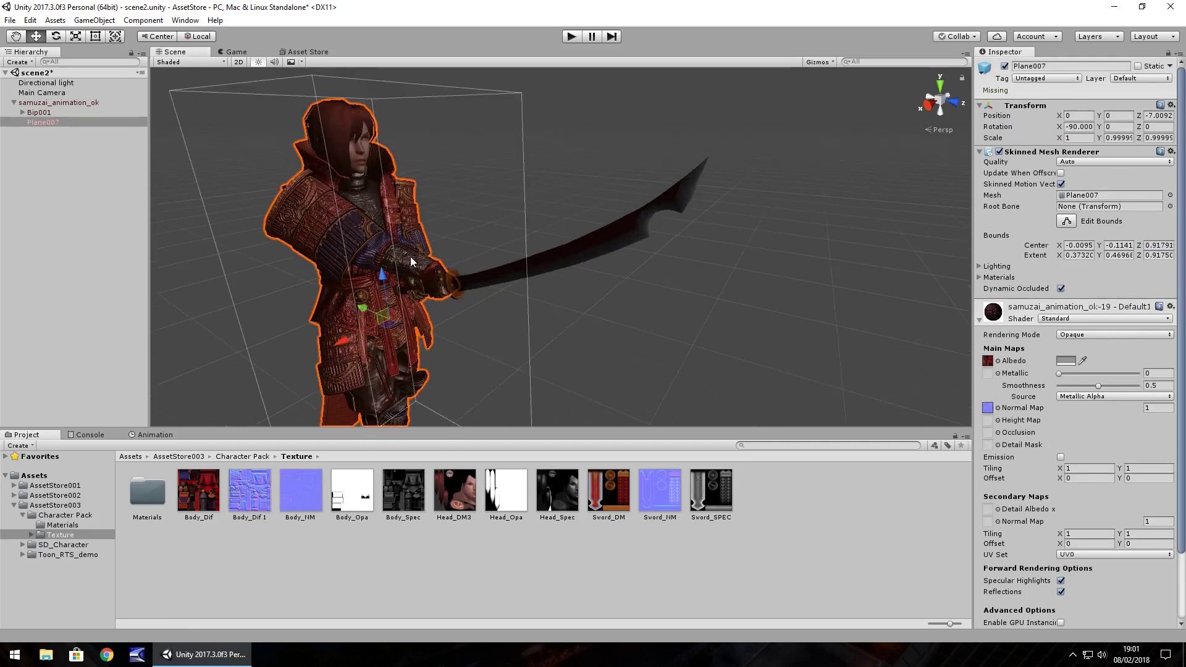
{"action": "middle_click_drag", "start_coordinate": [398, 261], "coordinate": [471, 263]}
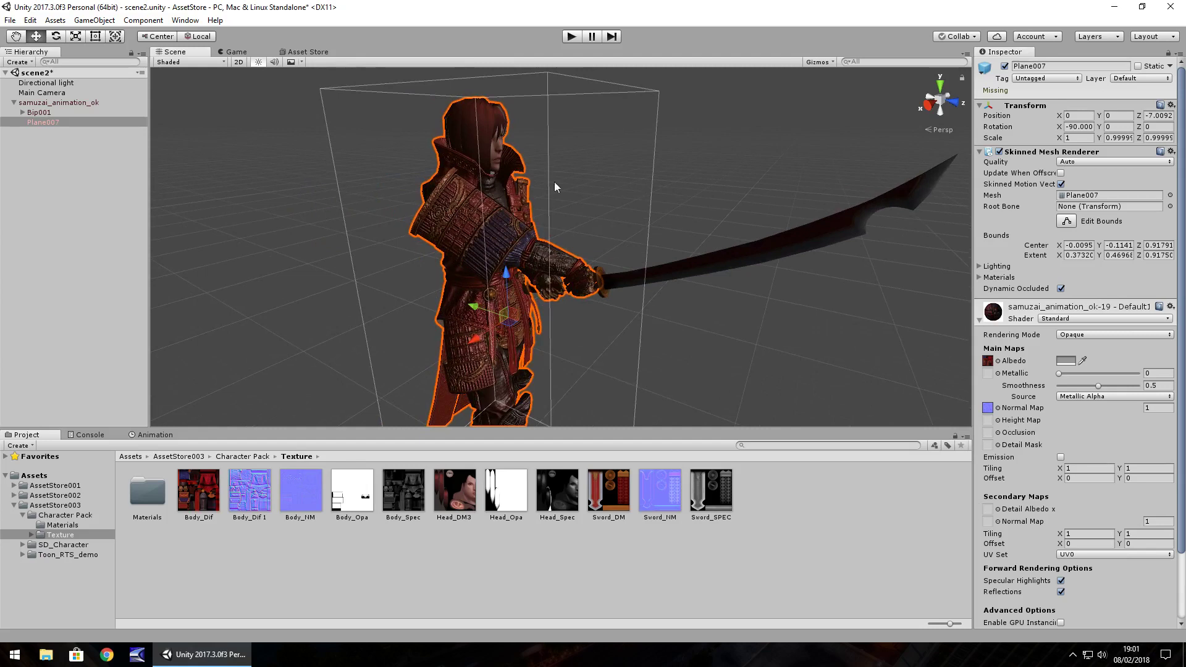
- Switch the samurai's second material to the Standard shader and select its Head_DM3 texture
{"action": "left_click", "coordinate": [981, 320]}
{"action": "left_click", "coordinate": [981, 354]}
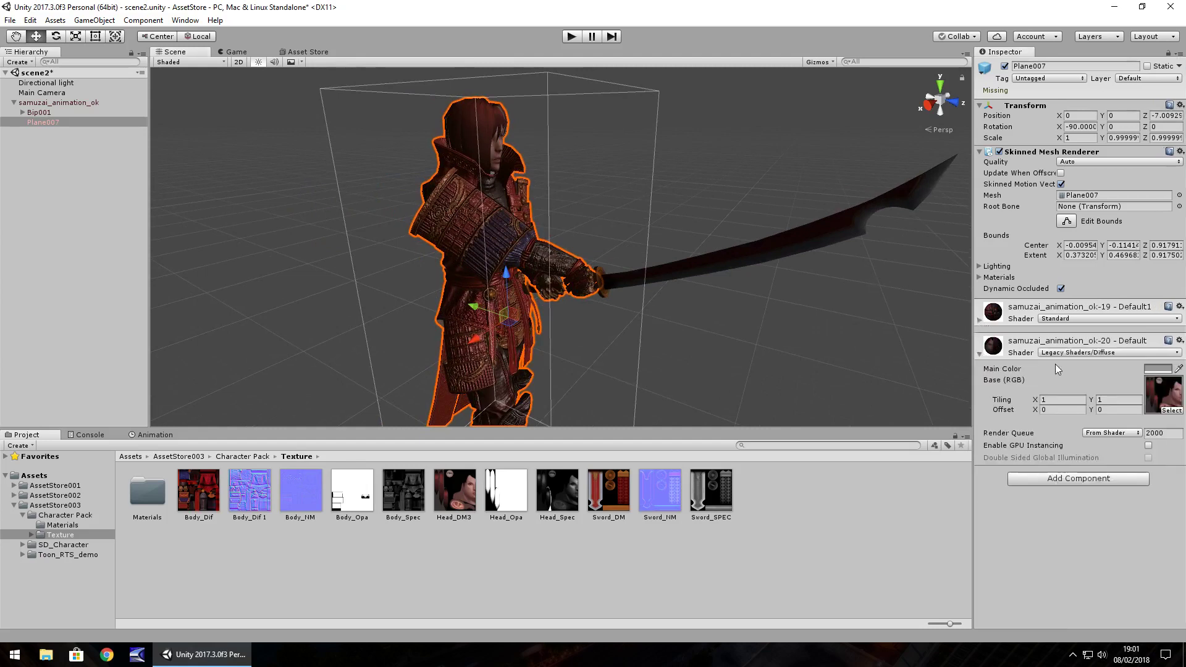
{"action": "left_click", "coordinate": [1081, 352]}
{"action": "left_click", "coordinate": [1080, 369]}
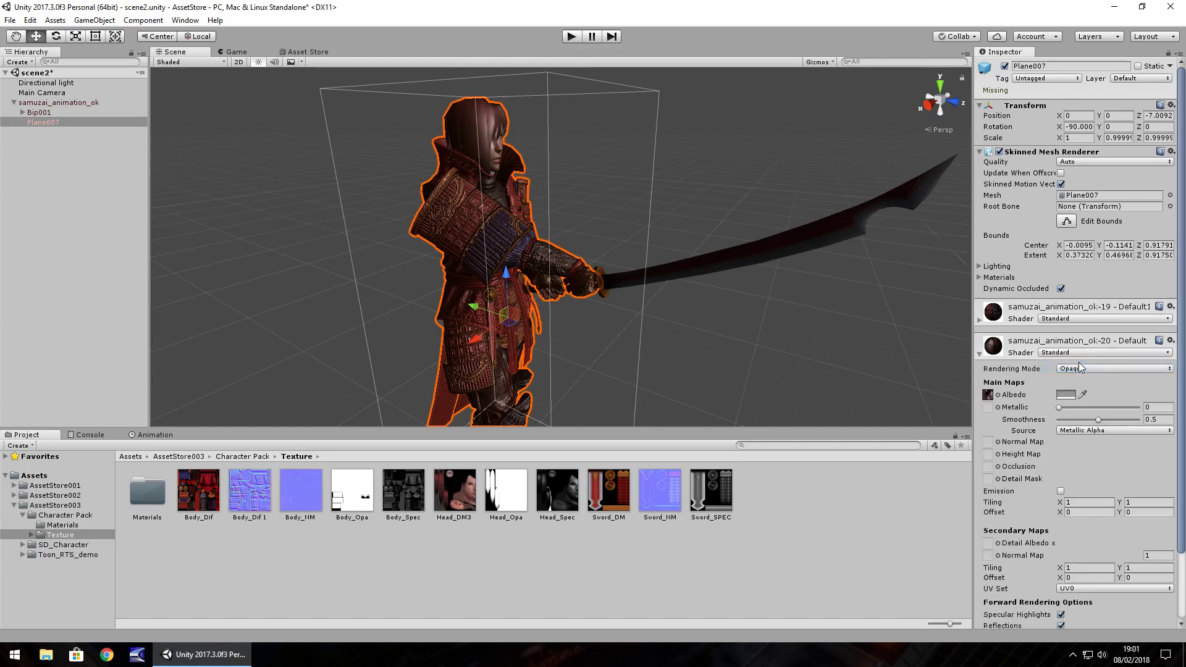
{"action": "left_click", "coordinate": [988, 395]}
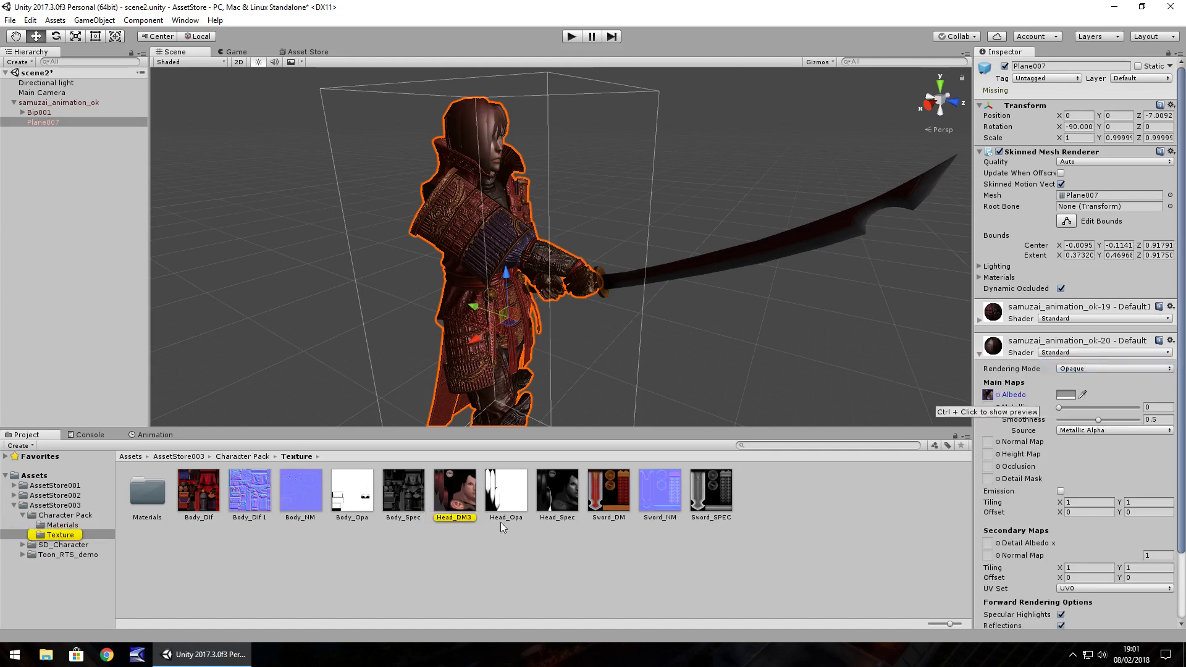
{"action": "left_click", "coordinate": [463, 498]}
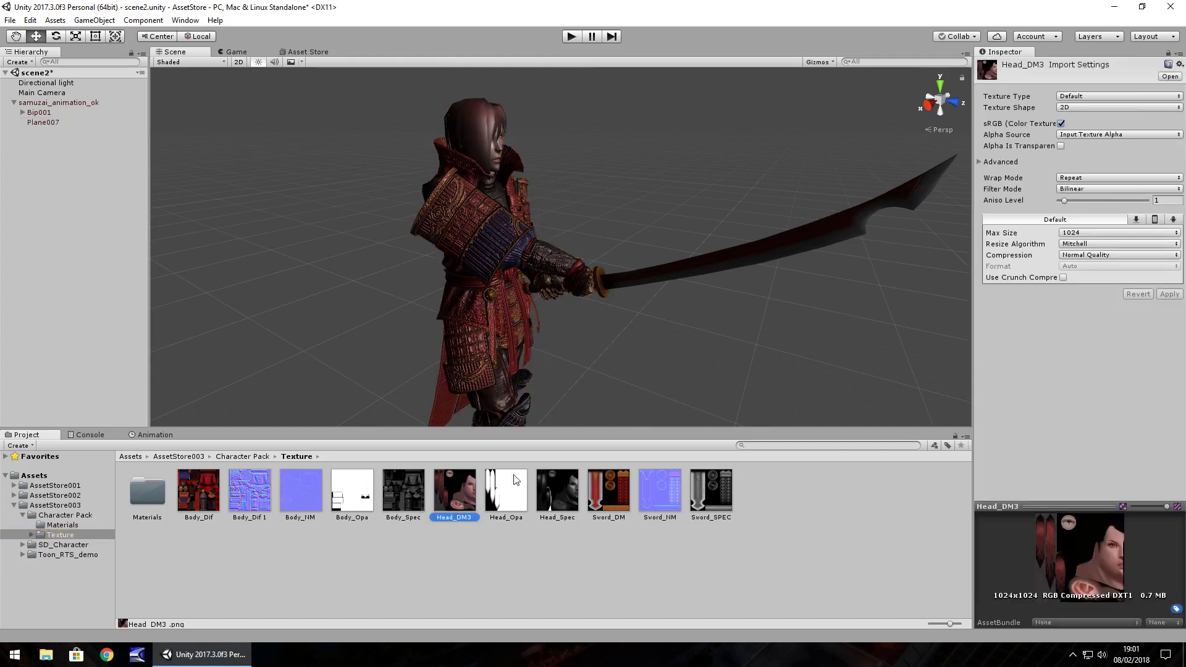
- Duplicate Head_DM3 and make the copy a Normal map created from grayscale, then apply
{"action": "key", "text": "ctrl+d"}
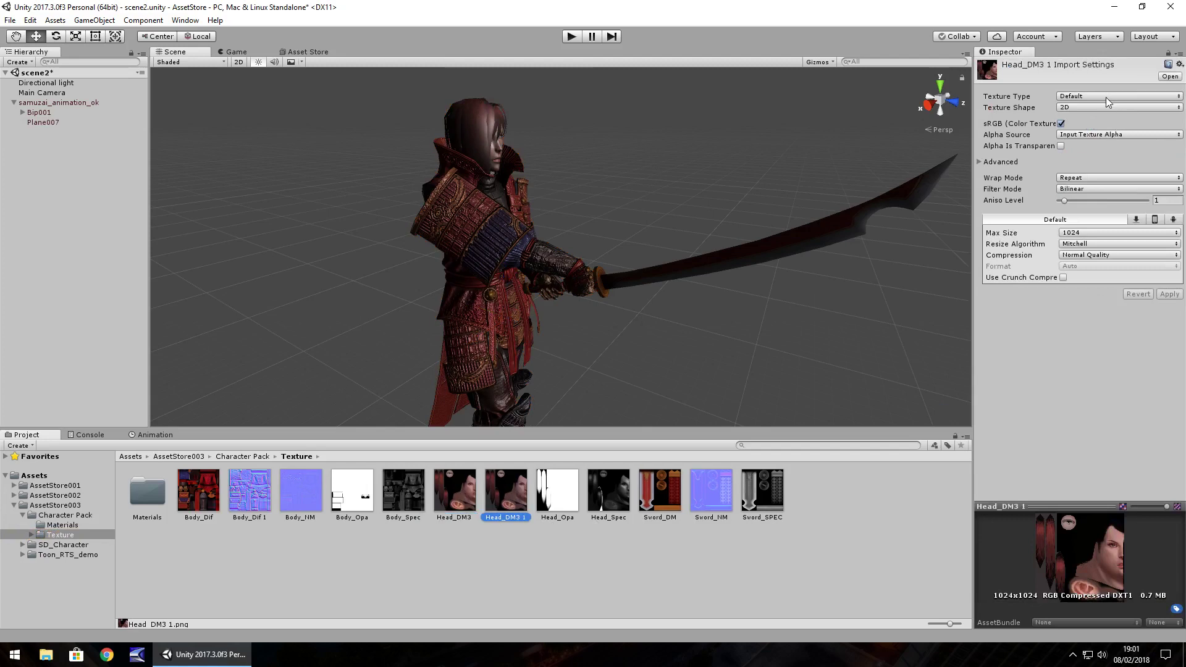
{"action": "left_click", "coordinate": [1111, 97]}
{"action": "left_click", "coordinate": [1081, 107]}
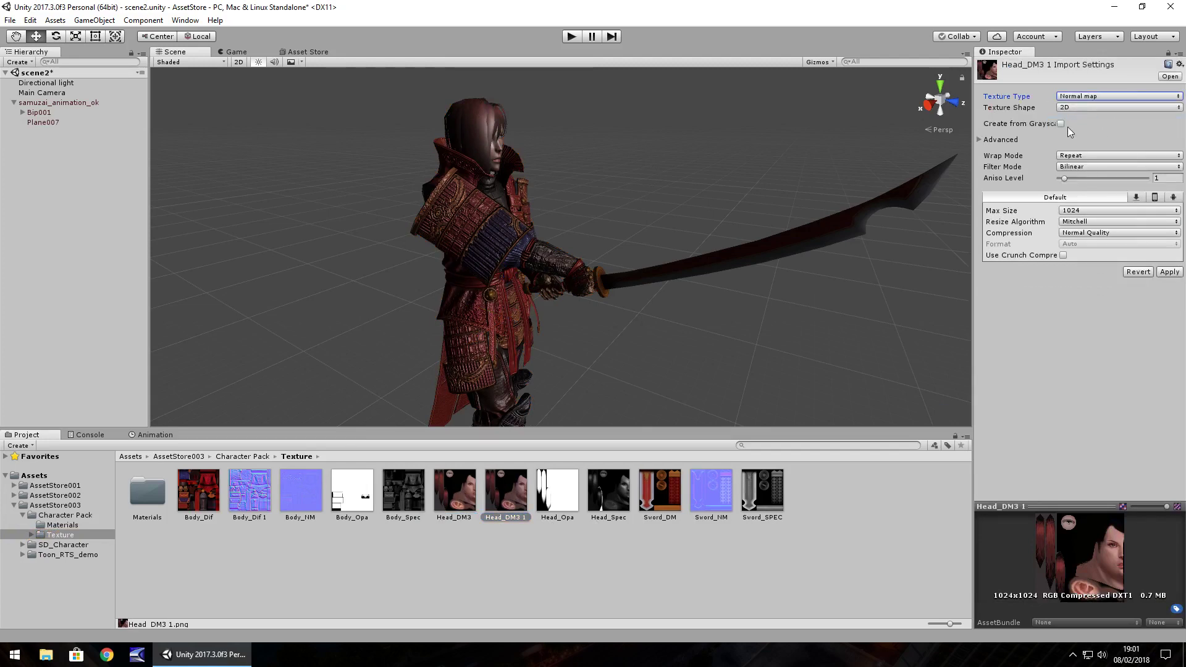
{"action": "left_click", "coordinate": [1061, 123]}
{"action": "left_click", "coordinate": [1169, 294]}
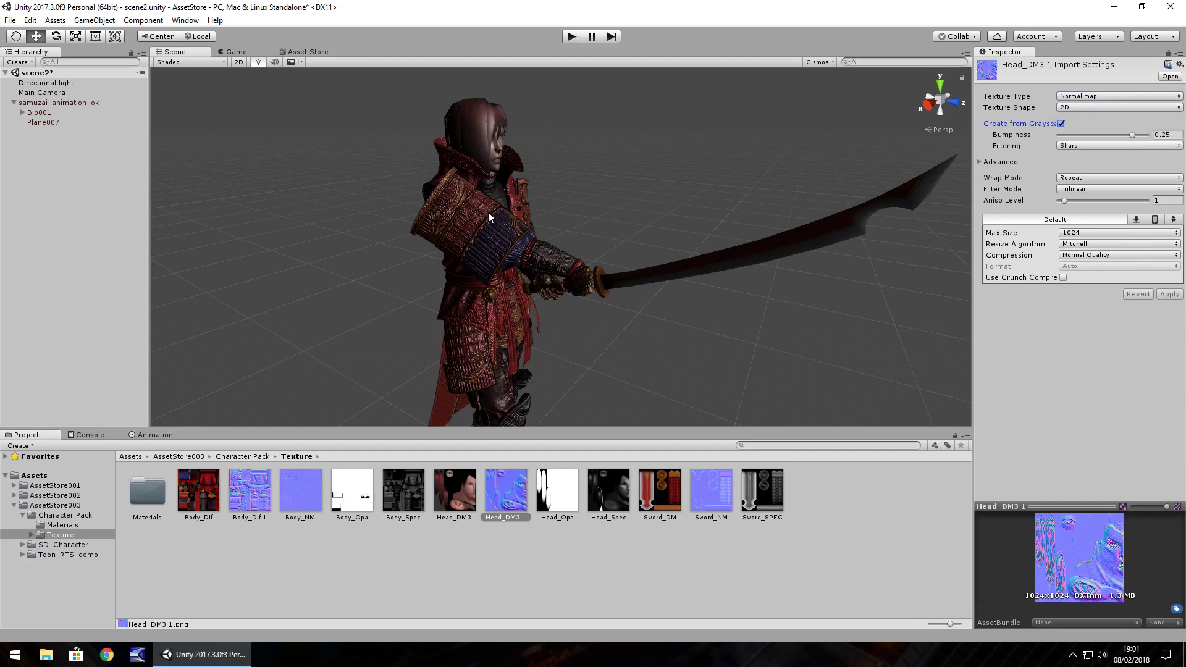
- Assign Head_DM3 1 to the second material's Normal Map slot and view the samurai's head
{"action": "left_click", "coordinate": [480, 184]}
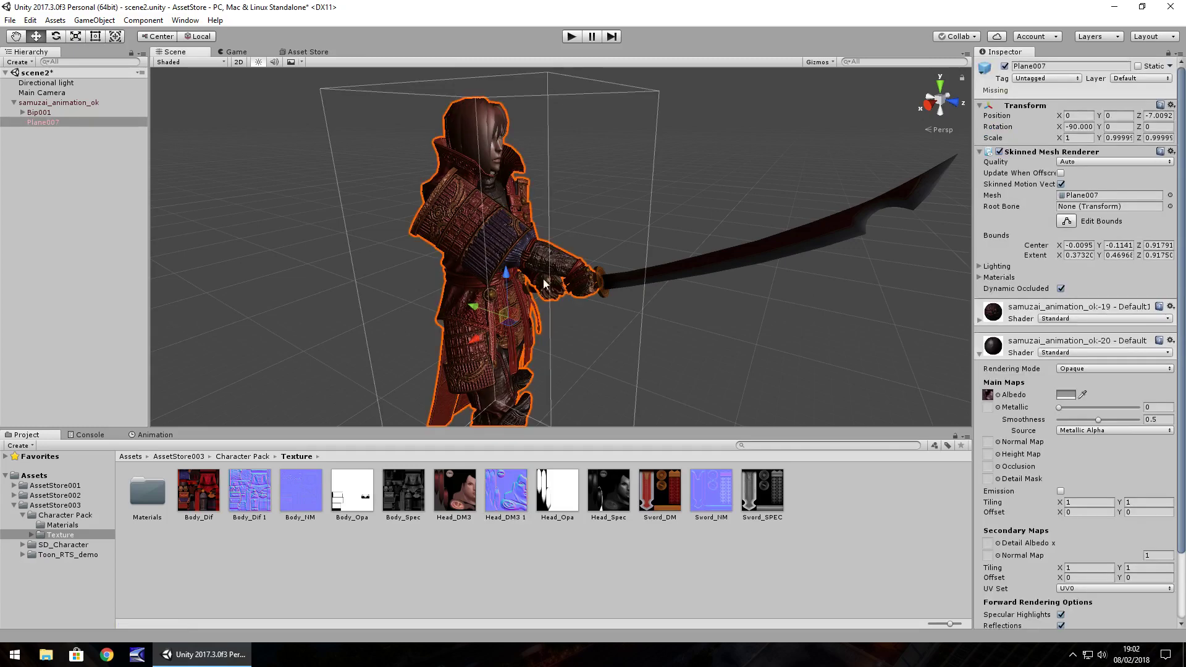
{"action": "mouse_move", "coordinate": [522, 497]}
{"action": "left_mouse_down"}
{"action": "mouse_move", "coordinate": [992, 457]}
{"action": "mouse_move", "coordinate": [989, 444]}
{"action": "left_mouse_up"}
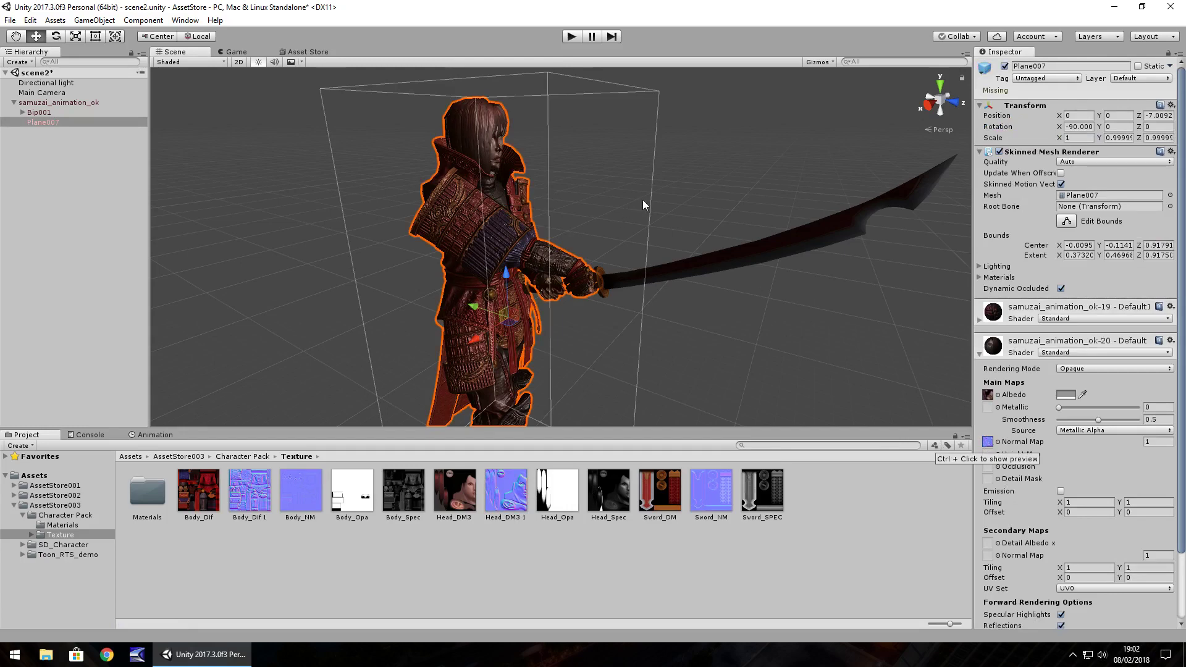
{"action": "left_click_drag", "start_coordinate": [698, 233], "coordinate": [581, 212], "text": "alt"}
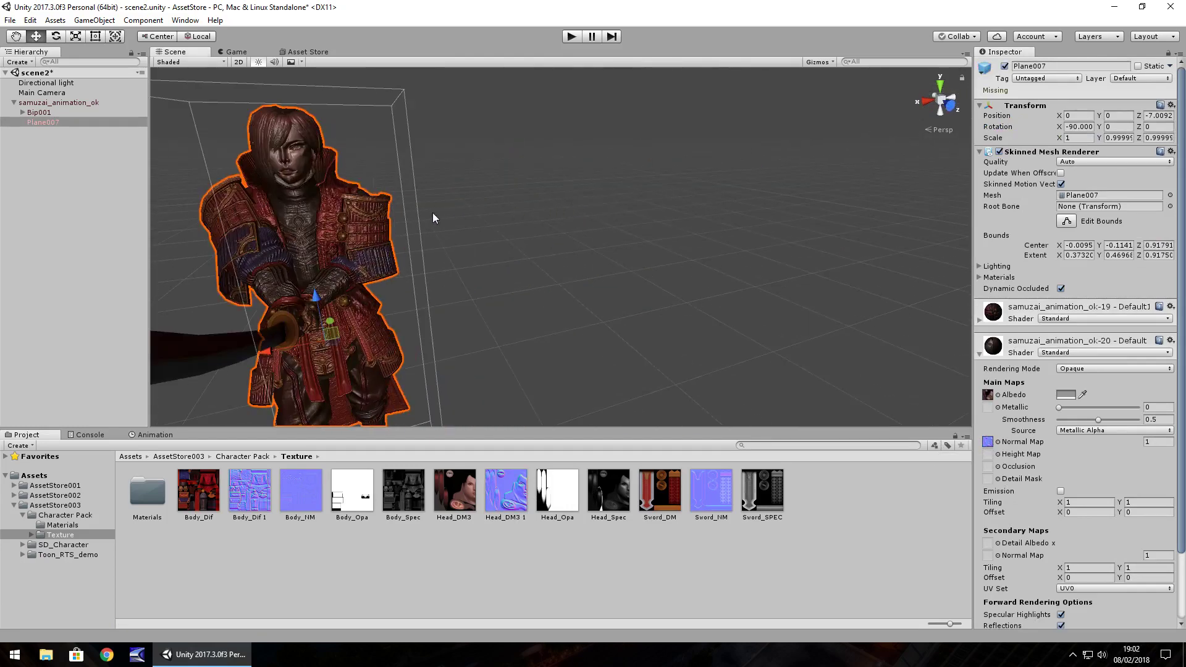
{"action": "scroll", "coordinate": [313, 169], "scroll_direction": "up", "scroll_amount": 5}
{"action": "left_click_drag", "start_coordinate": [313, 170], "coordinate": [402, 199], "text": "alt"}
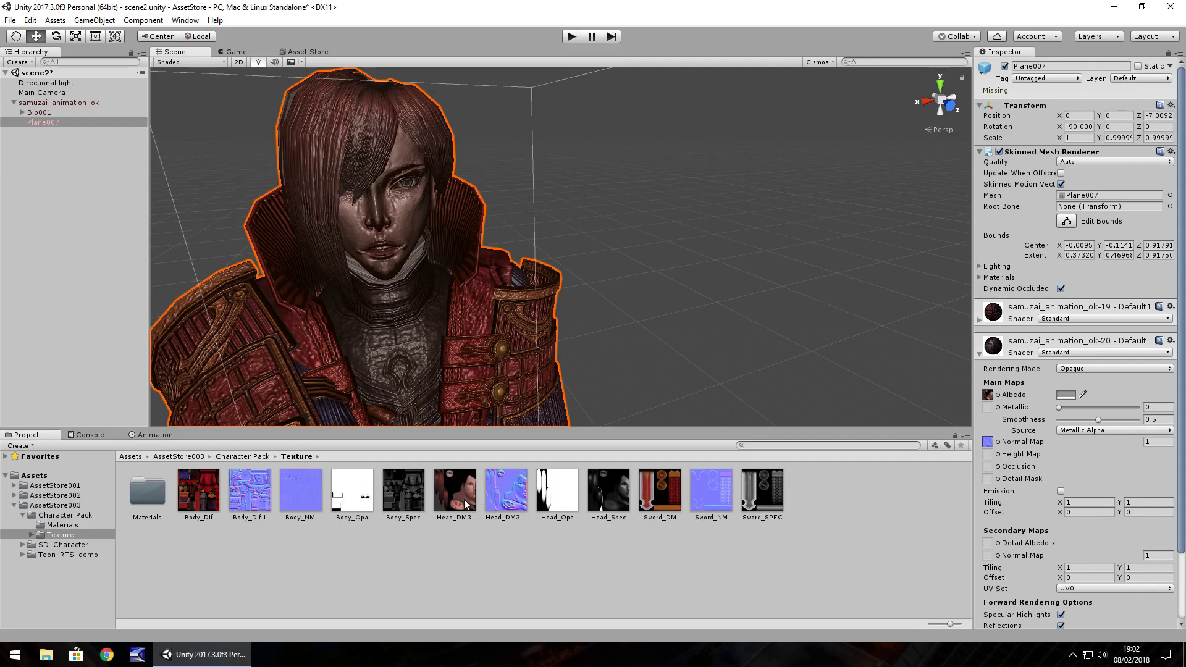
- Set the second material's Metallic to 1 and Smoothness to 0.242
{"action": "left_click", "coordinate": [1150, 408]}
{"action": "type", "text": "1"}
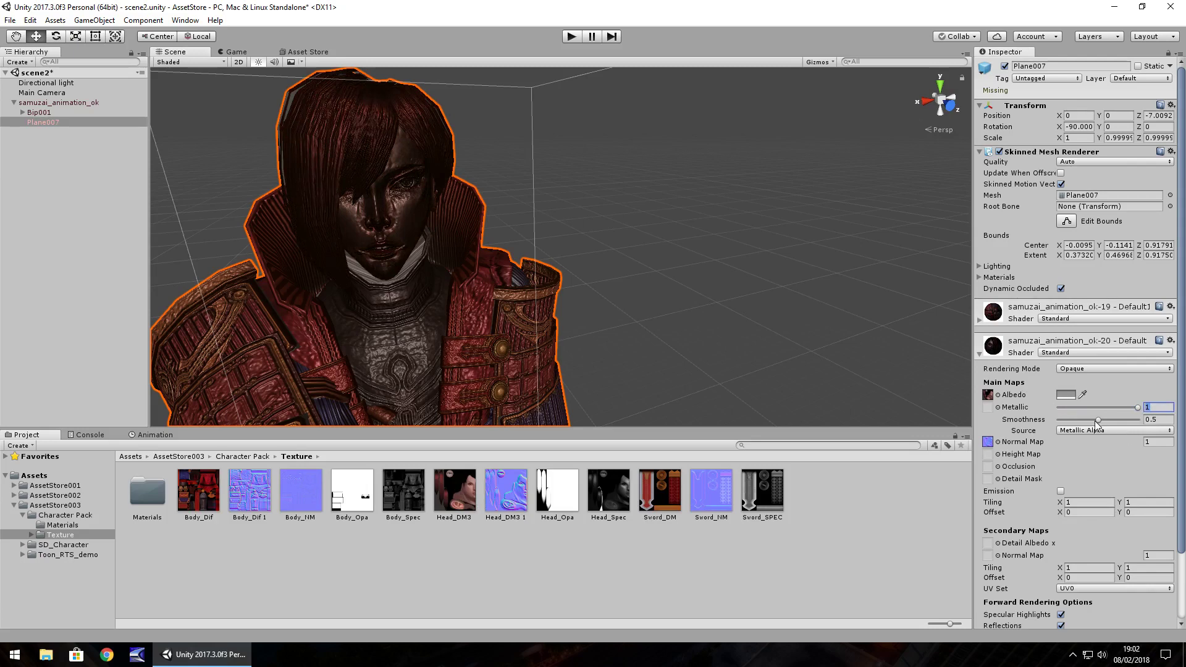
{"action": "mouse_move", "coordinate": [1098, 420]}
{"action": "left_mouse_down"}
{"action": "mouse_move", "coordinate": [1031, 424]}
{"action": "mouse_move", "coordinate": [1080, 430]}
{"action": "left_mouse_up"}
{"action": "scroll", "coordinate": [355, 350], "scroll_direction": "down", "scroll_amount": 6}
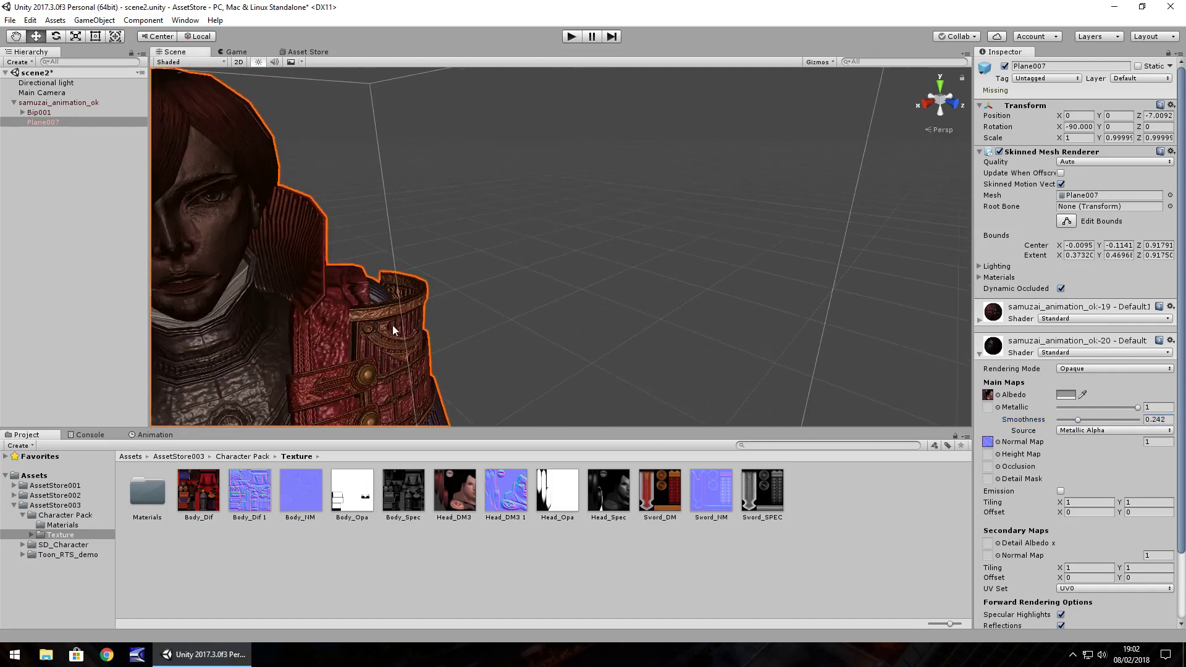
{"action": "scroll", "coordinate": [401, 339], "scroll_direction": "up", "scroll_amount": 2}
{"action": "middle_click_drag", "start_coordinate": [406, 343], "coordinate": [420, 307]}
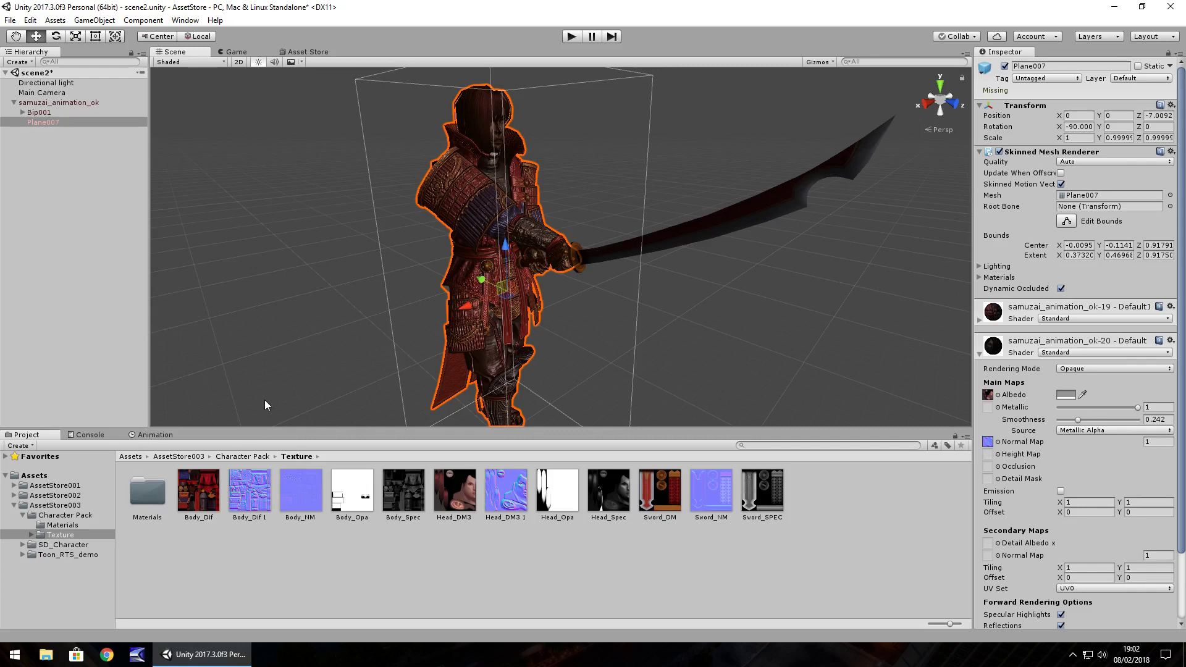
{"action": "left_click", "coordinate": [306, 54]}
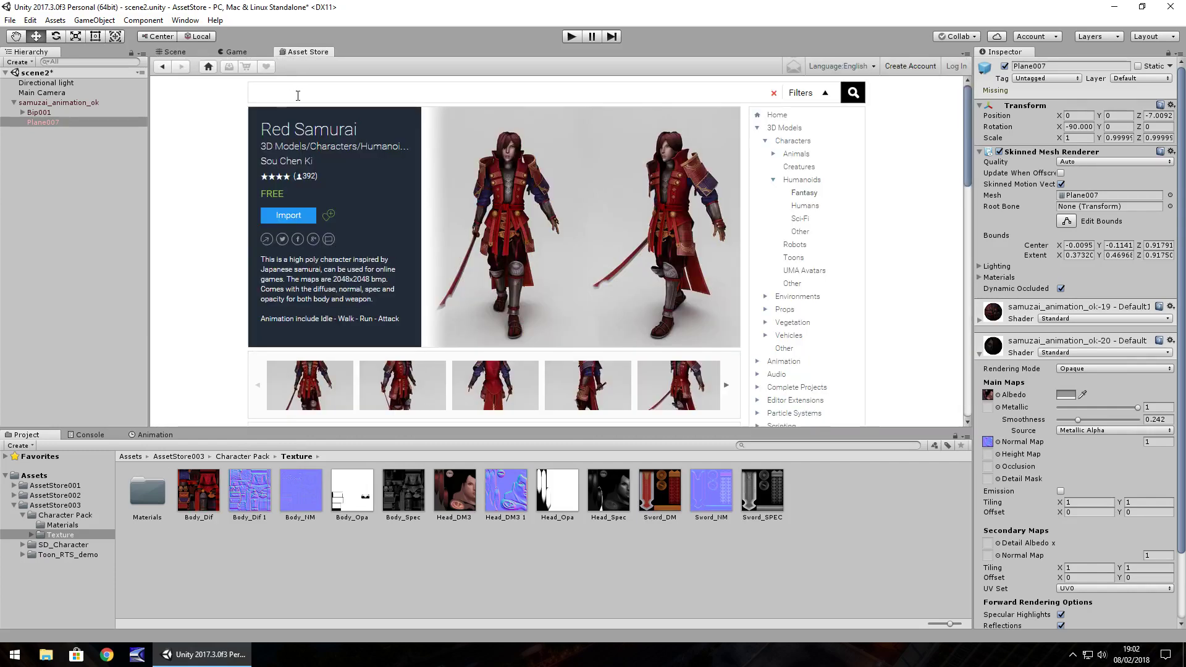
{"action": "type", "text": "toon"}
{"action": "key", "text": "BackSpace"}
{"action": "key", "text": "BackSpace"}
{"action": "key", "text": "BackSpace"}
{"action": "key", "text": "BackSpace"}
{"action": "key", "text": "BackSpace"}
{"action": "key", "text": "BackSpace"}
{"action": "key", "text": "BackSpace"}
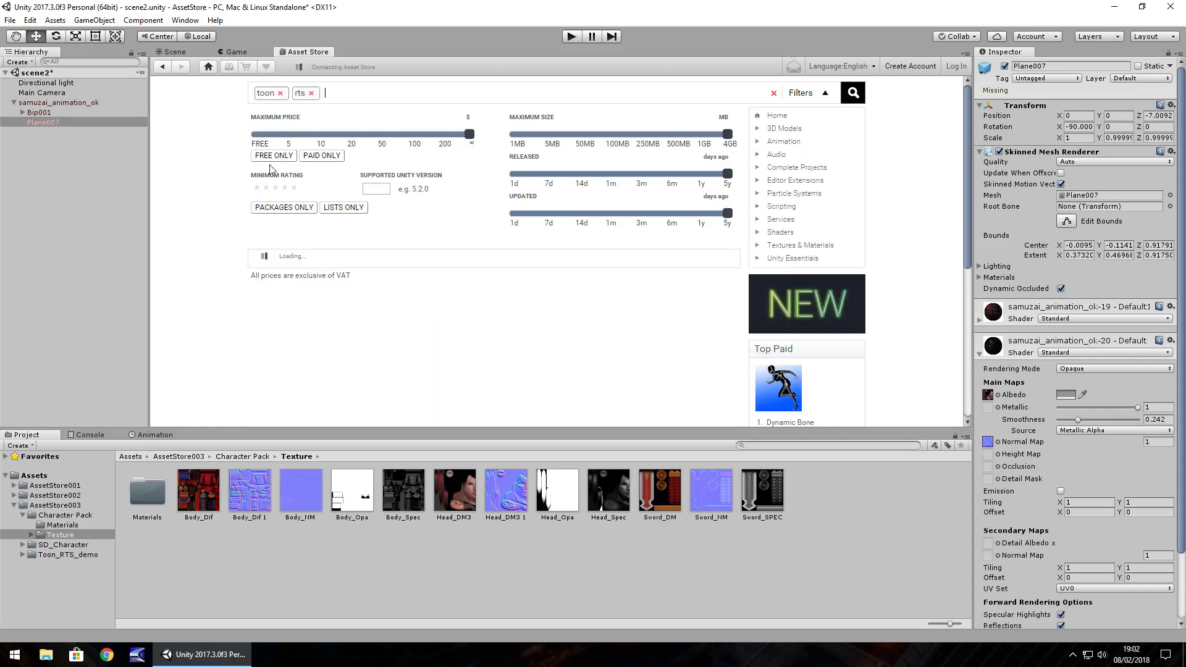
{"action": "left_click", "coordinate": [272, 156]}
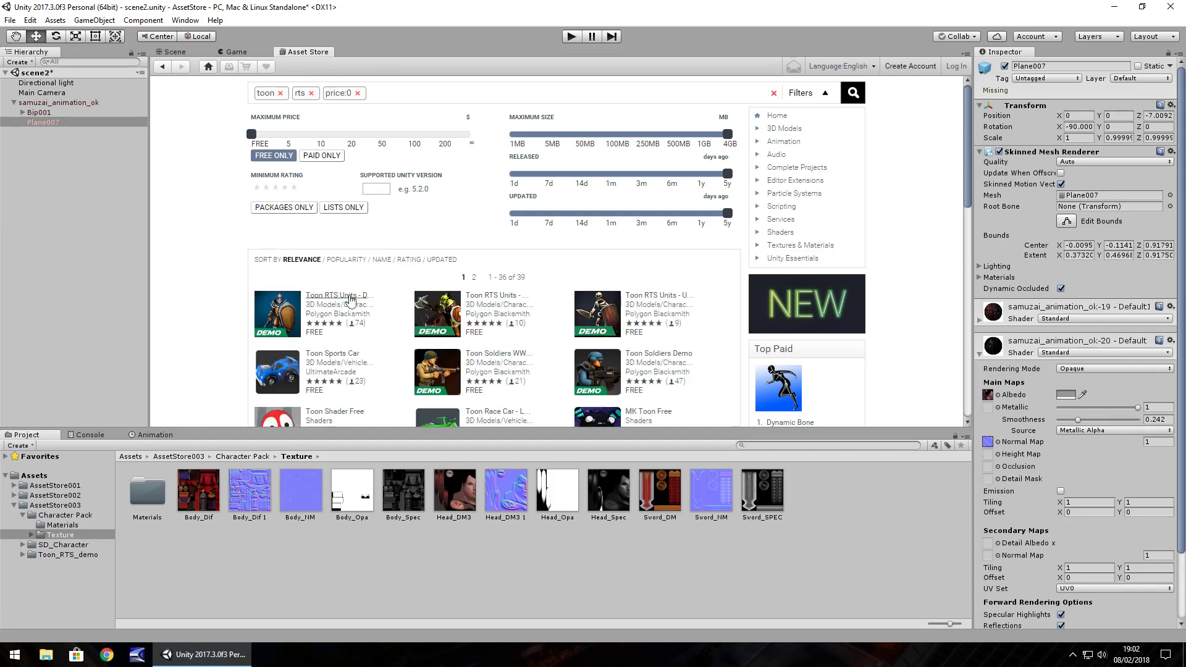
{"action": "left_click", "coordinate": [327, 296]}
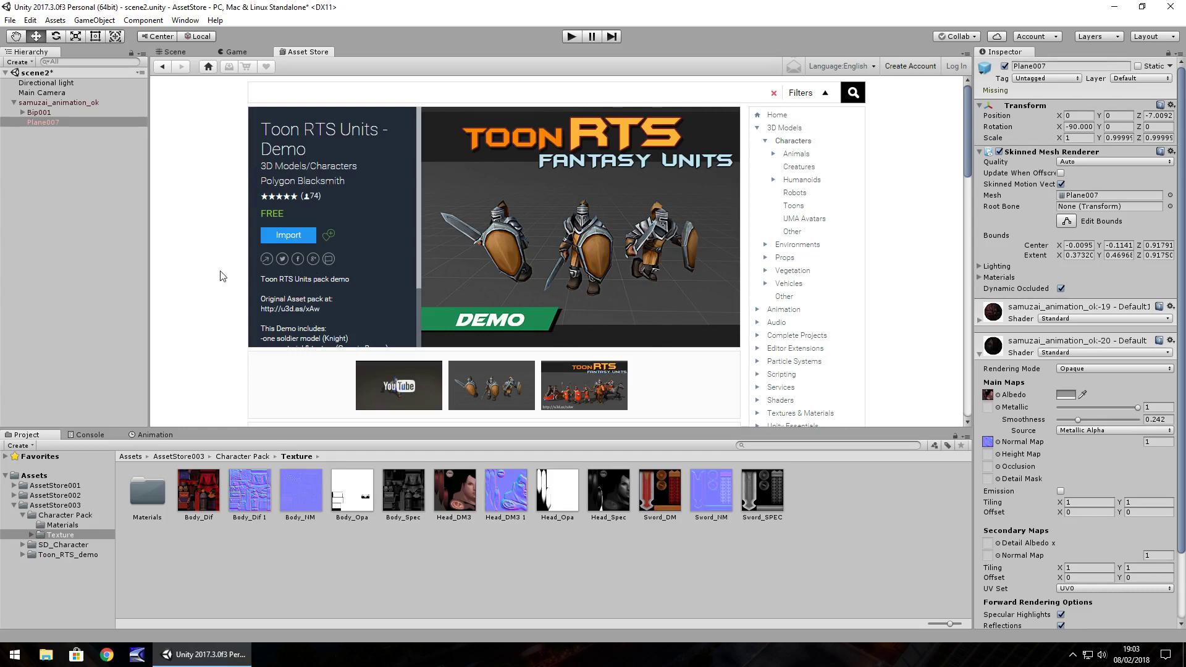
{"action": "left_click", "coordinate": [176, 53]}
- Start a new scene without saving and drag the ToonRTS knight model from Toon_RTS_demo/models into it
{"action": "left_click", "coordinate": [10, 20]}
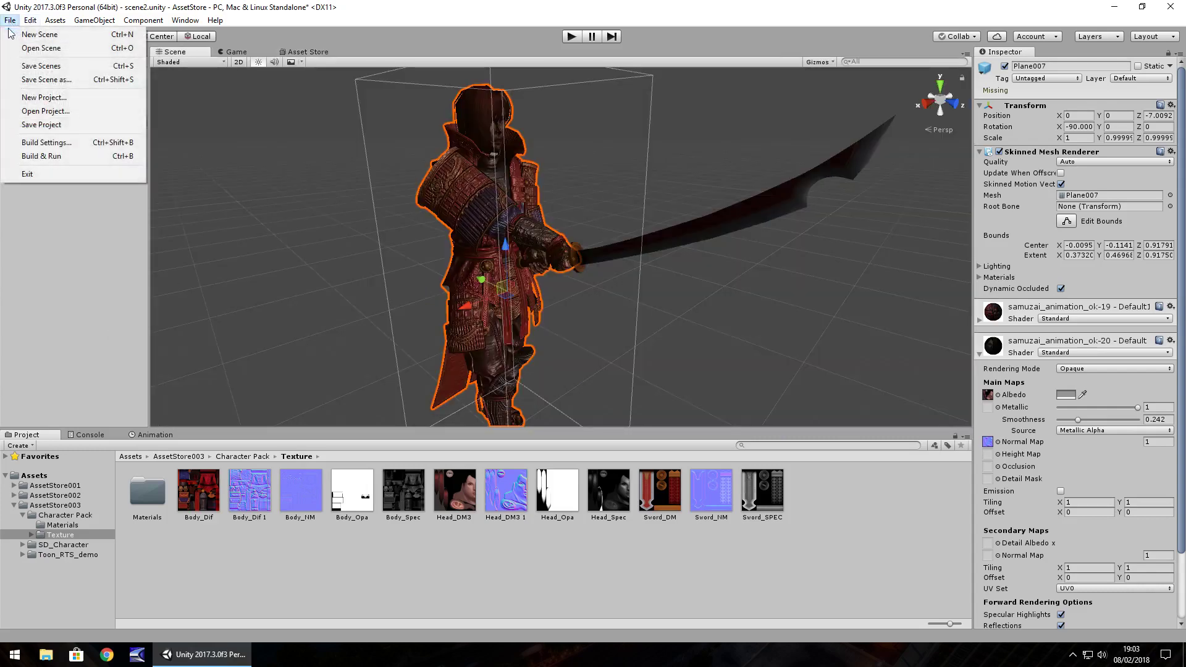
{"action": "left_click", "coordinate": [31, 32]}
{"action": "left_click", "coordinate": [627, 355]}
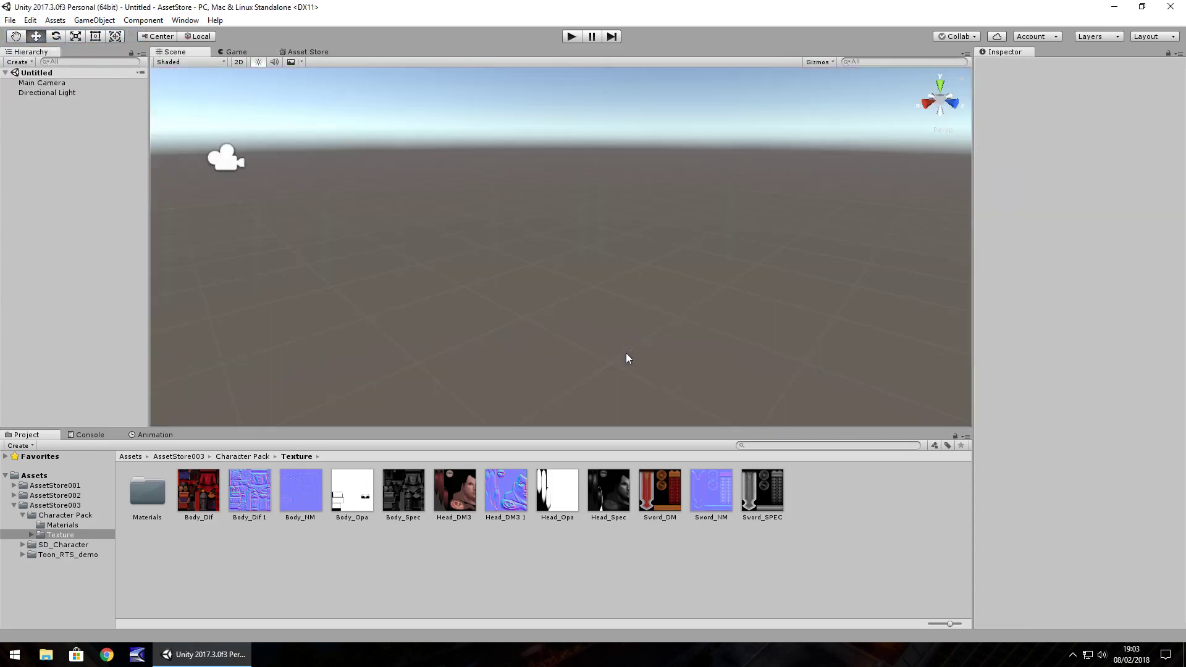
{"action": "left_click", "coordinate": [68, 555]}
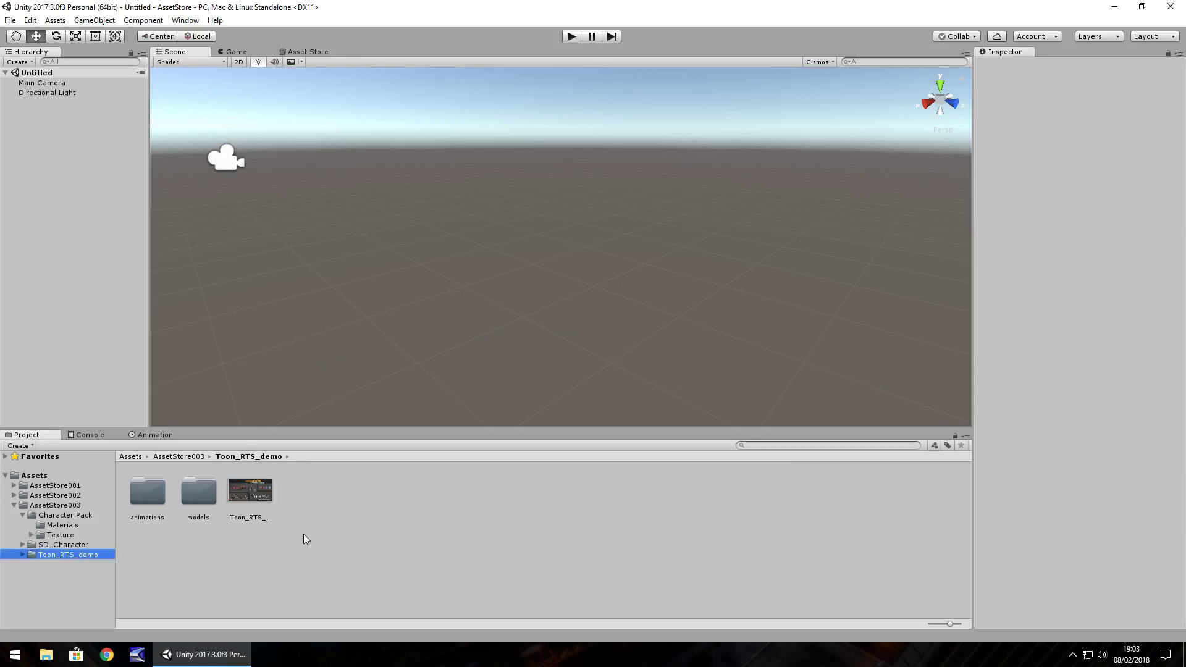
{"action": "double_click", "coordinate": [204, 498]}
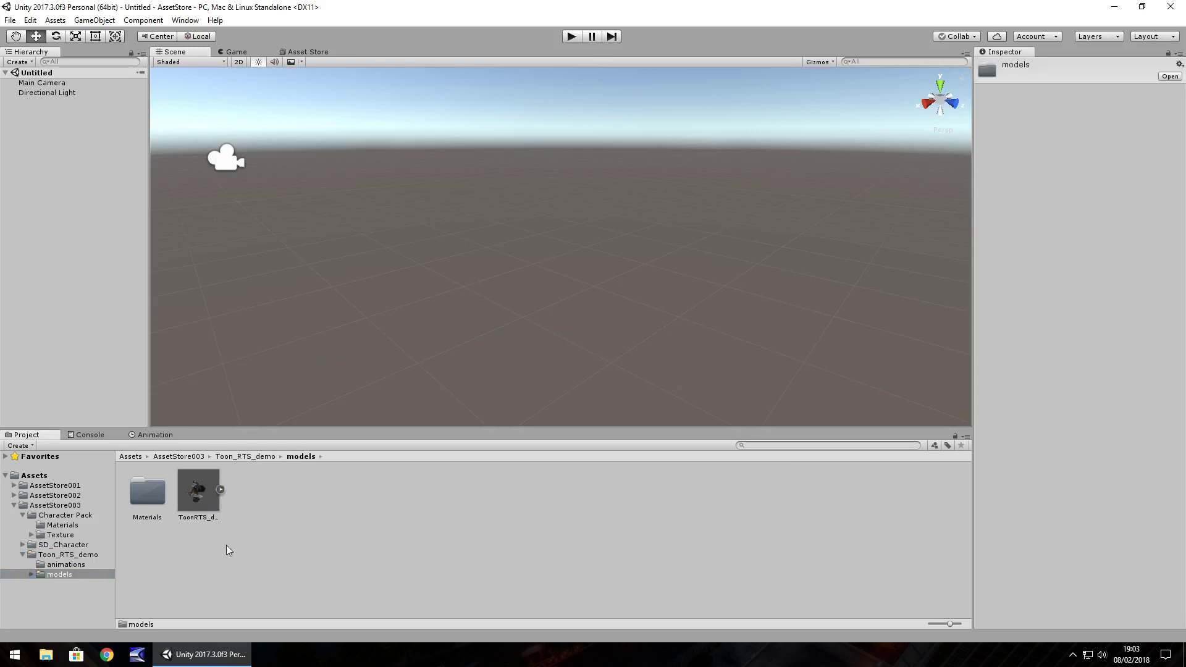
{"action": "left_click_drag", "start_coordinate": [196, 492], "coordinate": [387, 288]}
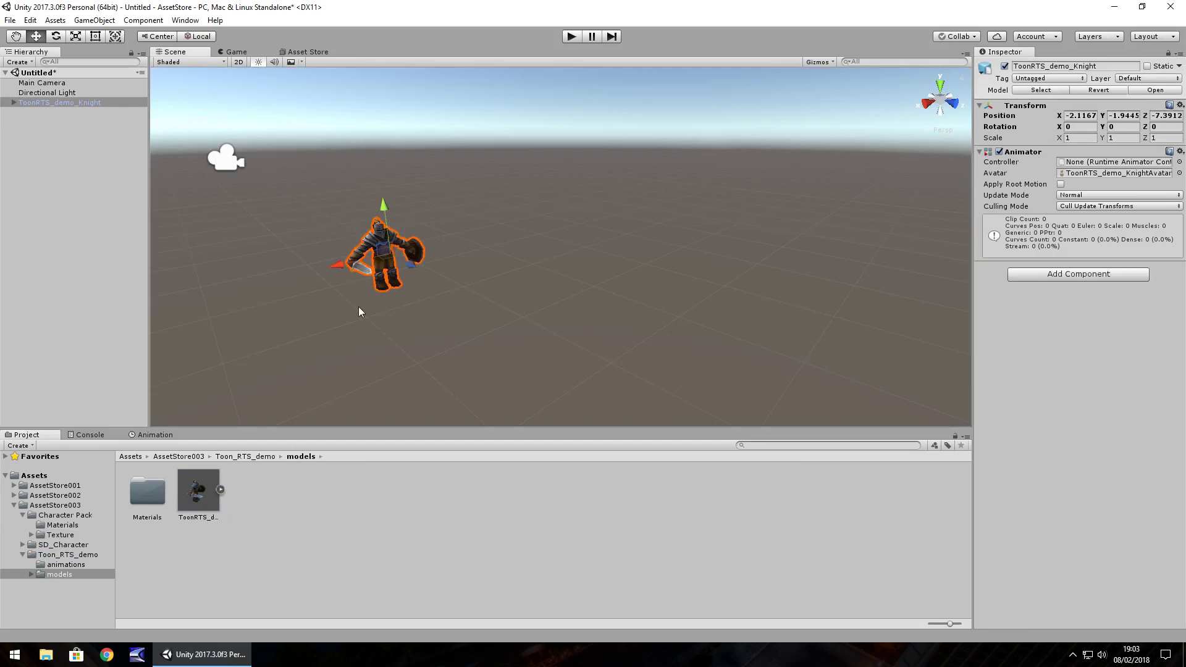
- Browse the knight model's parts, Materials and animations folders, inspecting the WK_heavy_infantry_04_charge clip
{"action": "left_click", "coordinate": [220, 489]}
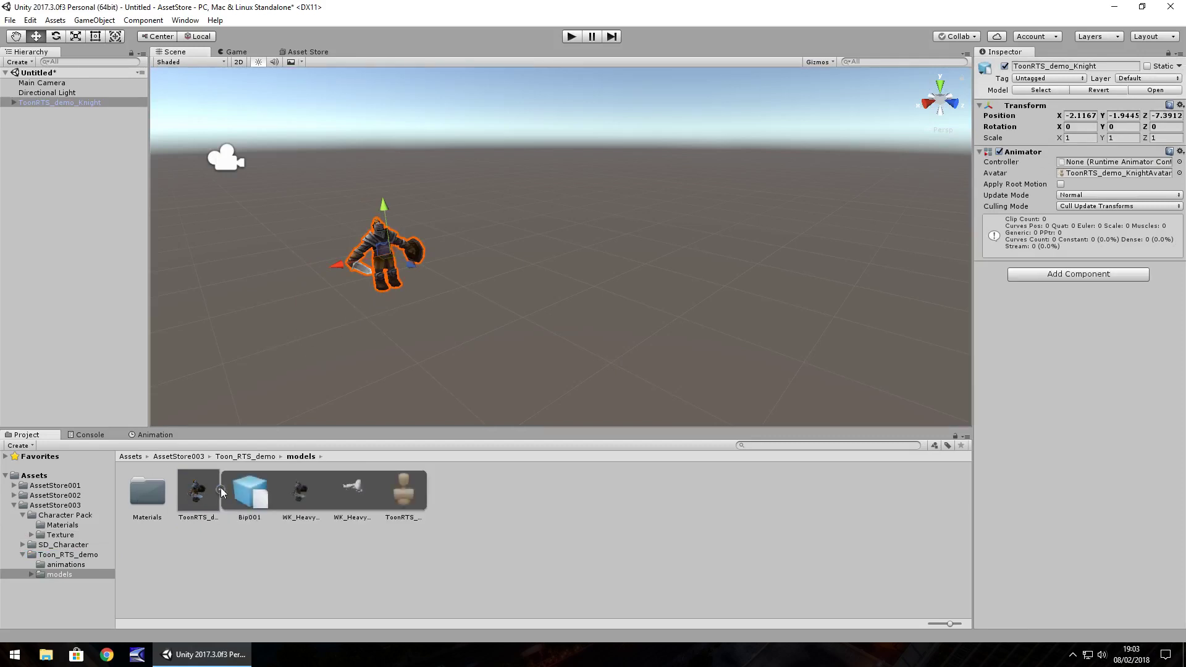
{"action": "left_click", "coordinate": [155, 498]}
{"action": "left_click", "coordinate": [65, 565]}
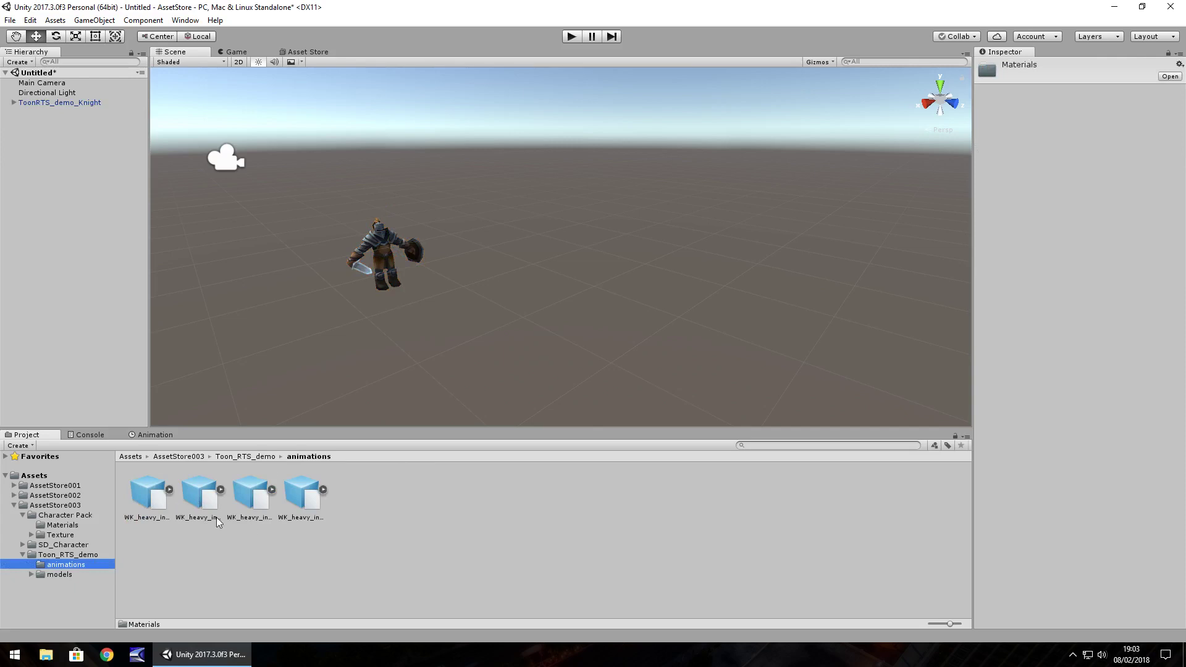
{"action": "left_click", "coordinate": [170, 490]}
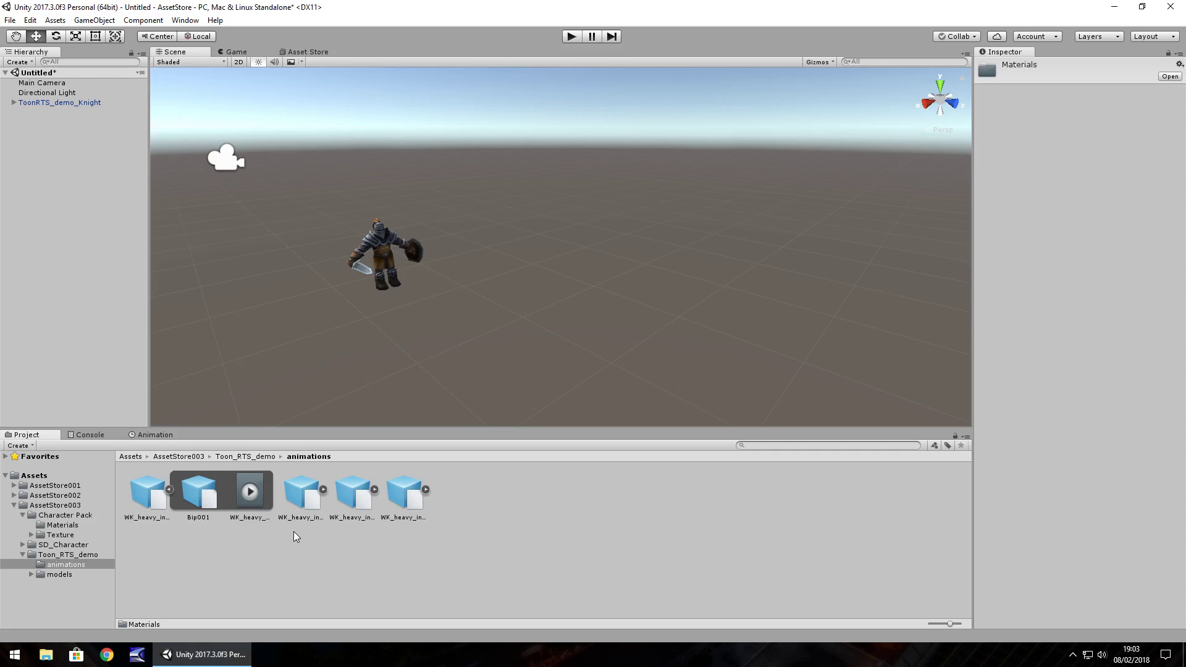
{"action": "left_click", "coordinate": [257, 487]}
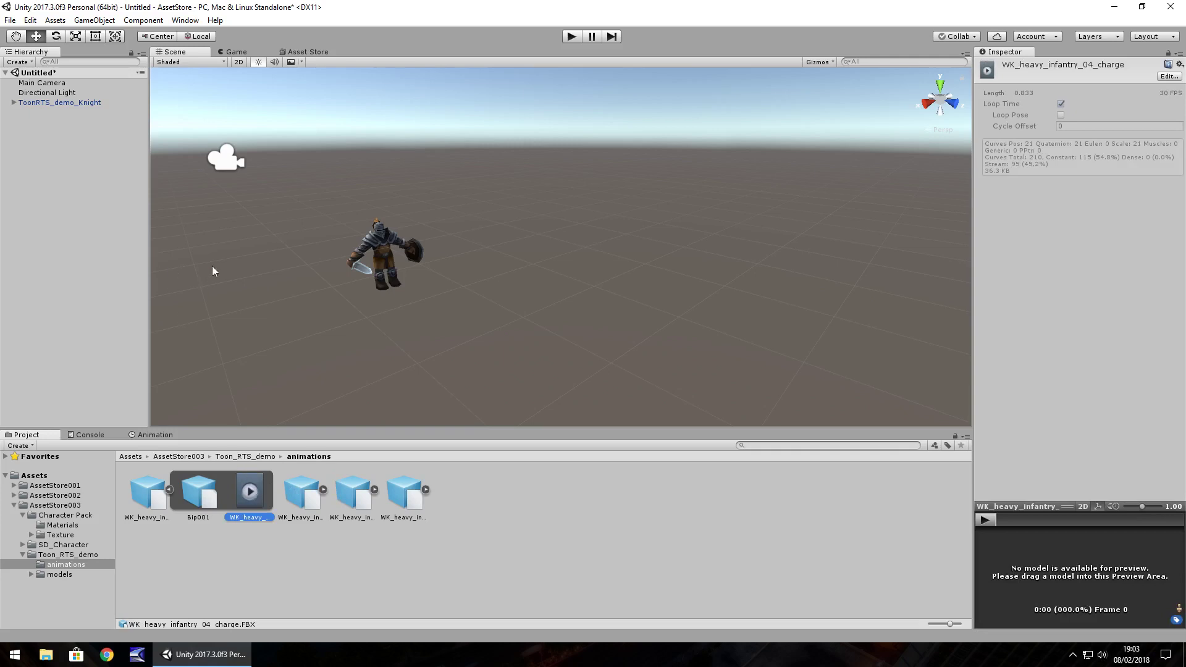
{"action": "left_click", "coordinate": [55, 84]}
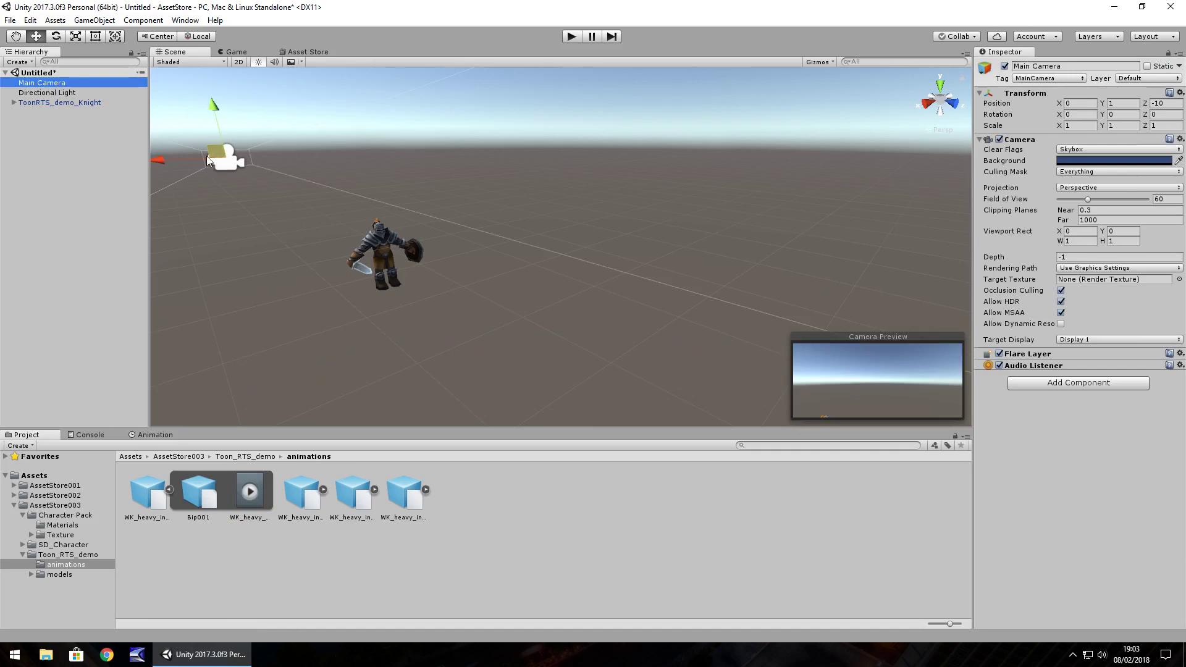
- Move the Main Camera to about -2.06, -0.97, -5.06 with Y rotation 180, then test-play the view
{"action": "middle_click_drag", "start_coordinate": [265, 198], "coordinate": [342, 208]}
{"action": "left_click_drag", "start_coordinate": [293, 205], "coordinate": [371, 194]}
{"action": "left_click_drag", "start_coordinate": [411, 139], "coordinate": [429, 218]}
{"action": "left_click_drag", "start_coordinate": [446, 276], "coordinate": [521, 335]}
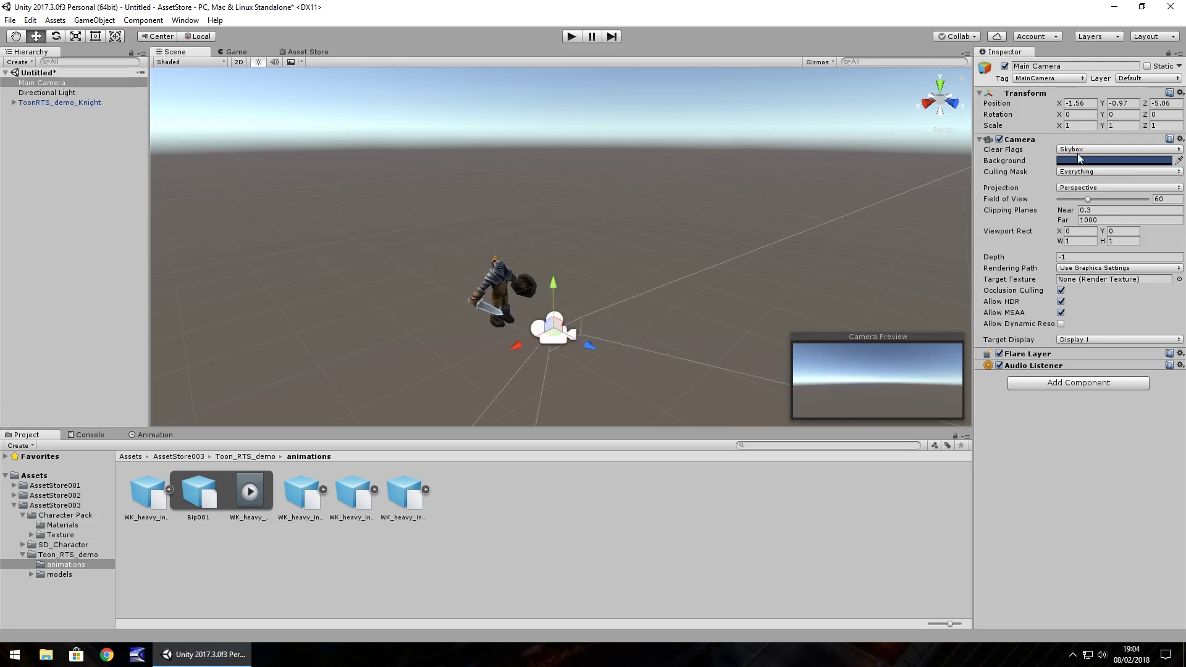
{"action": "left_click", "coordinate": [1119, 115]}
{"action": "type", "text": "180"}
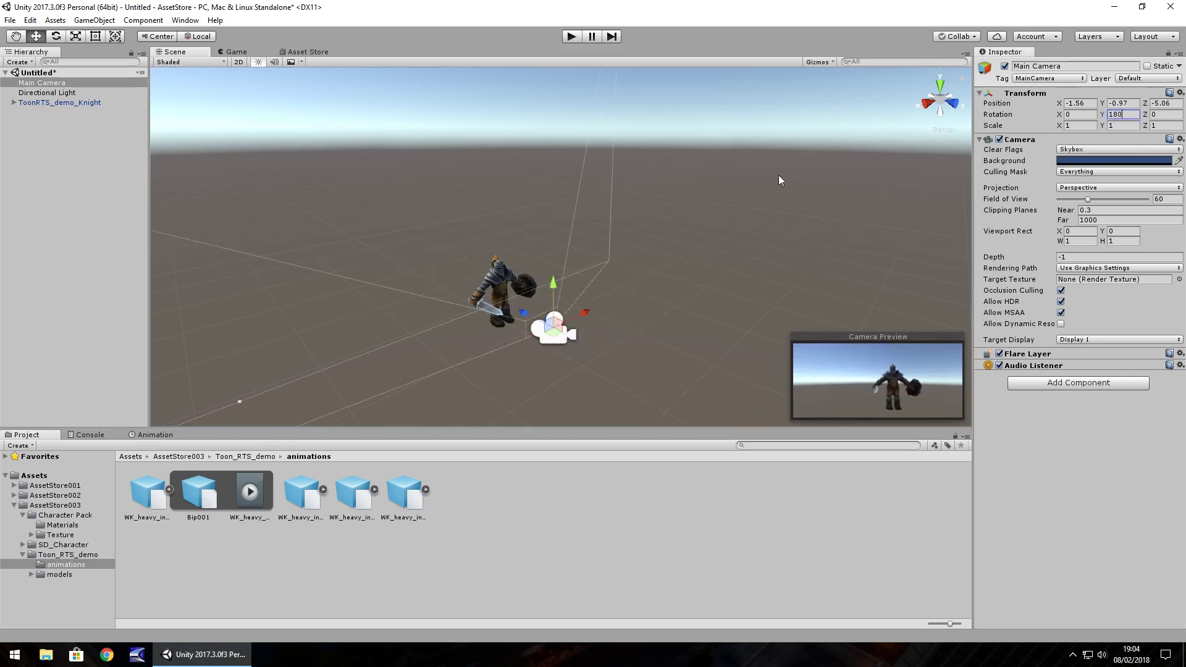
{"action": "left_click_drag", "start_coordinate": [584, 313], "coordinate": [603, 312]}
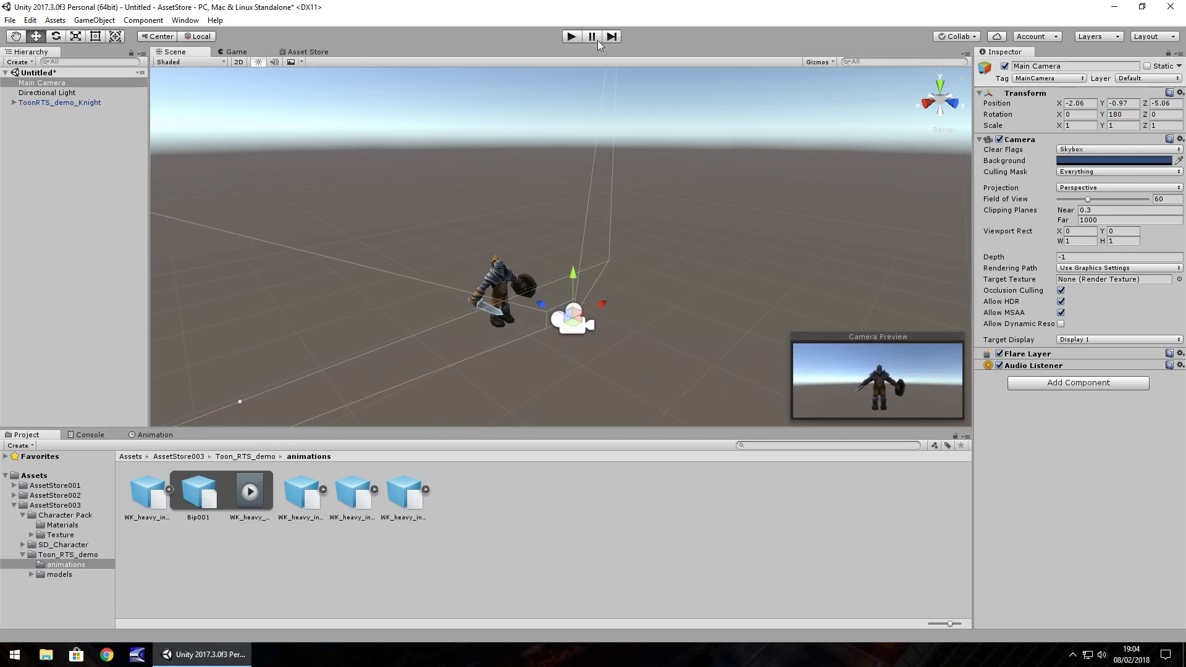
{"action": "left_click", "coordinate": [572, 37]}
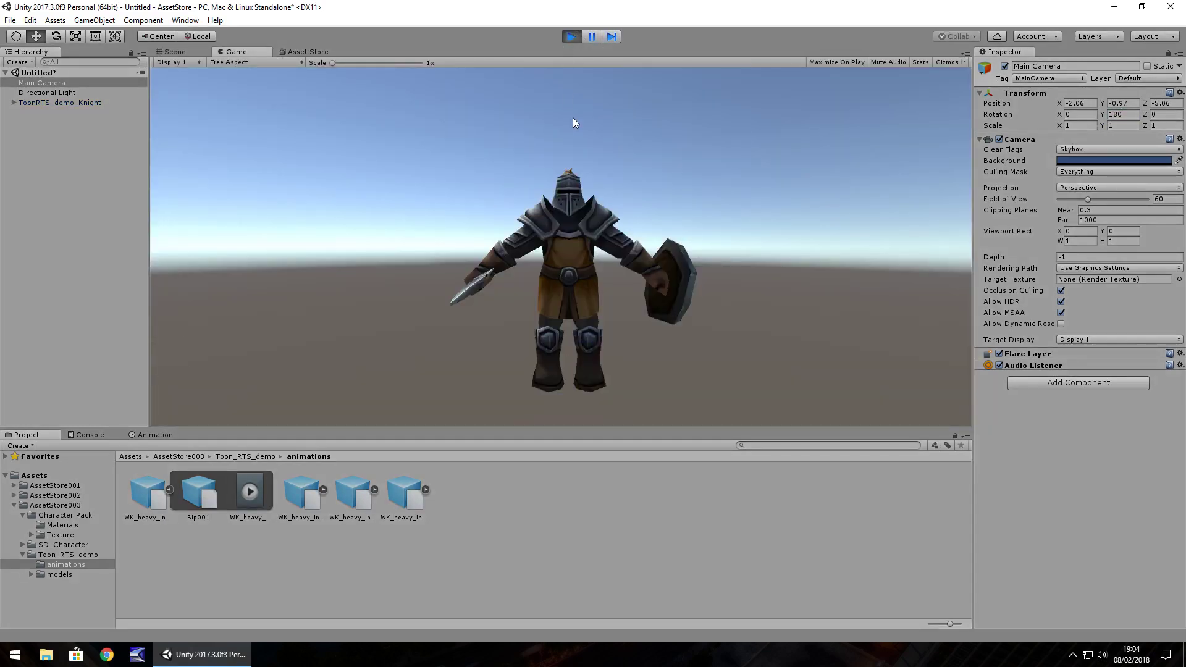
{"action": "key", "text": "ctrl+p"}
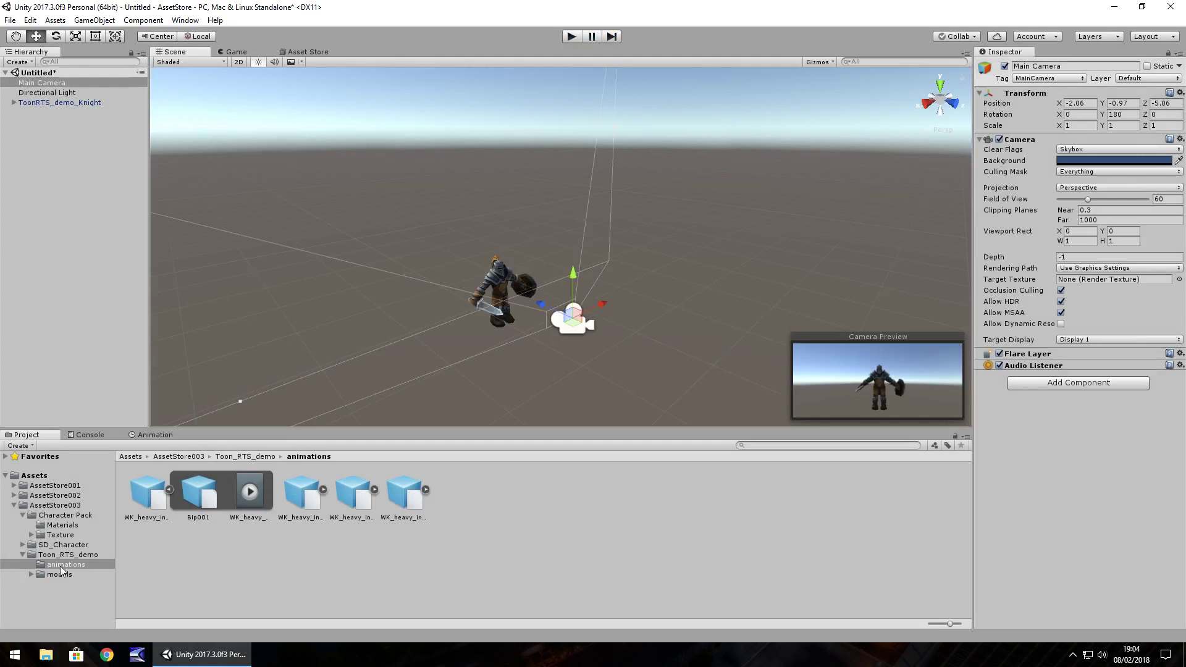
- Remove the Animator component from ToonRTS_demo_Knight
{"action": "left_click", "coordinate": [43, 102]}
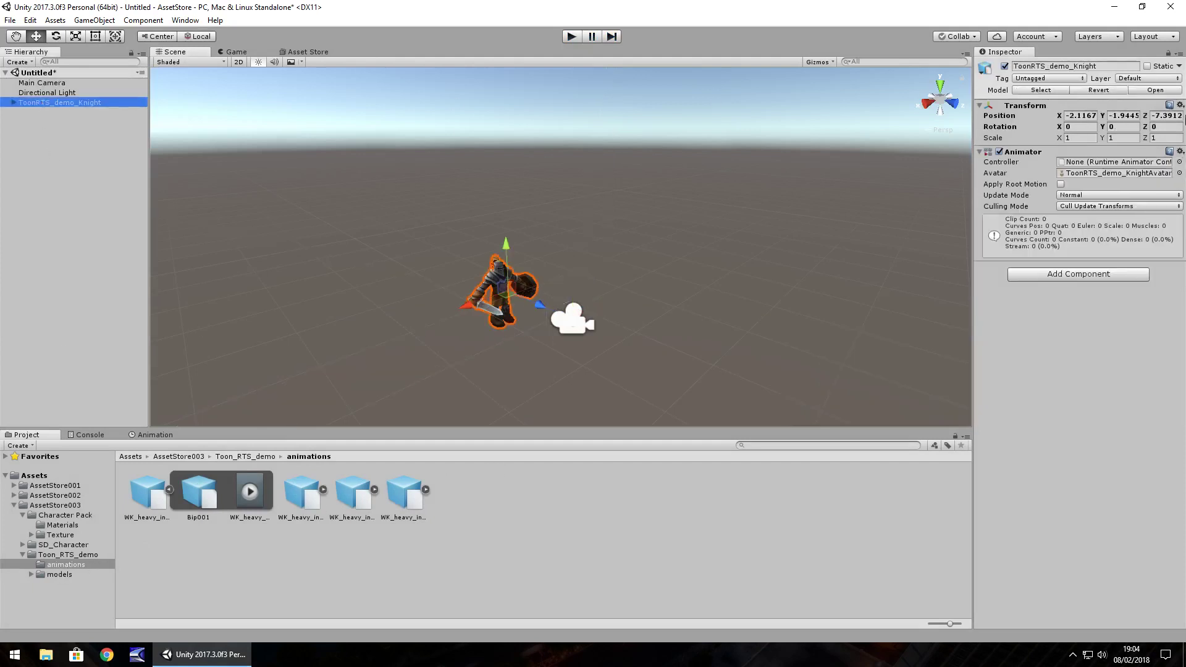
{"action": "right_click", "coordinate": [1017, 154]}
{"action": "left_click", "coordinate": [1069, 193]}
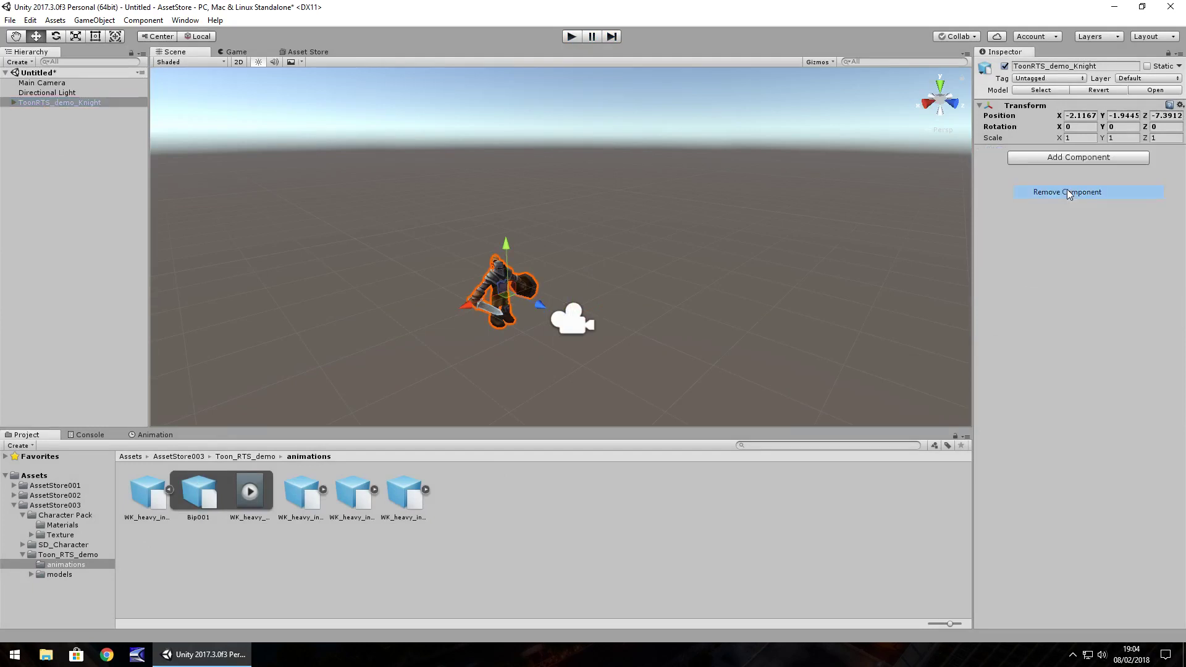
- Duplicate the WK_heavy_infantry_04_charge clip, drop it on the knight, and test-play the animation
{"action": "left_click", "coordinate": [241, 491]}
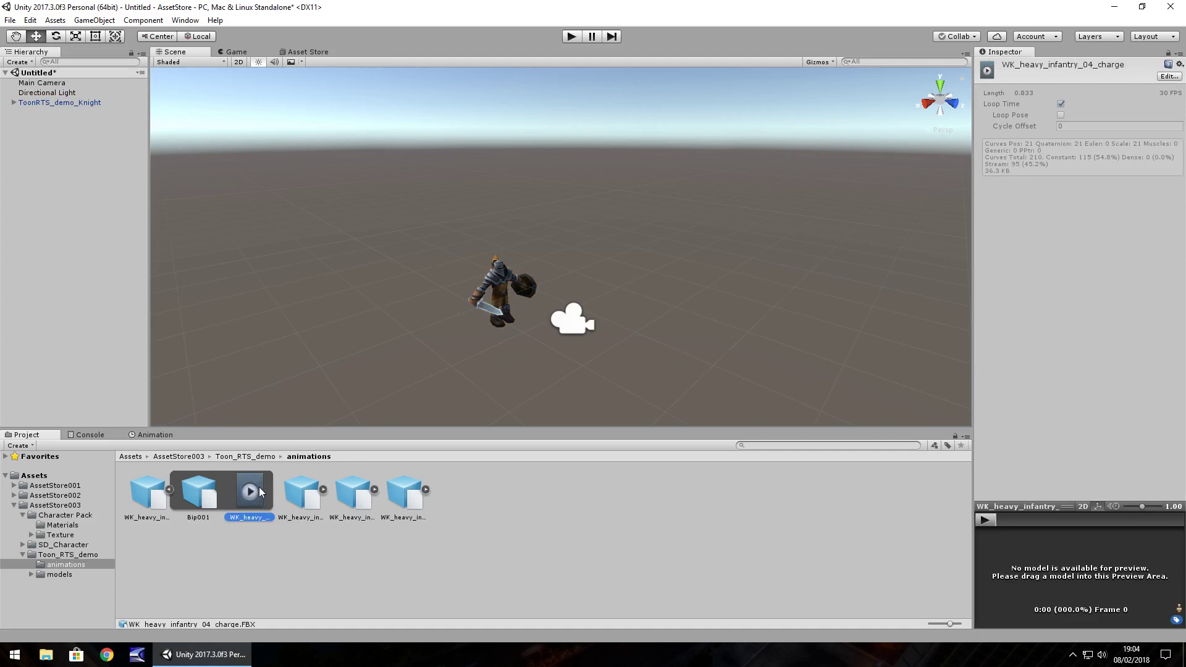
{"action": "key", "text": "ctrl+d"}
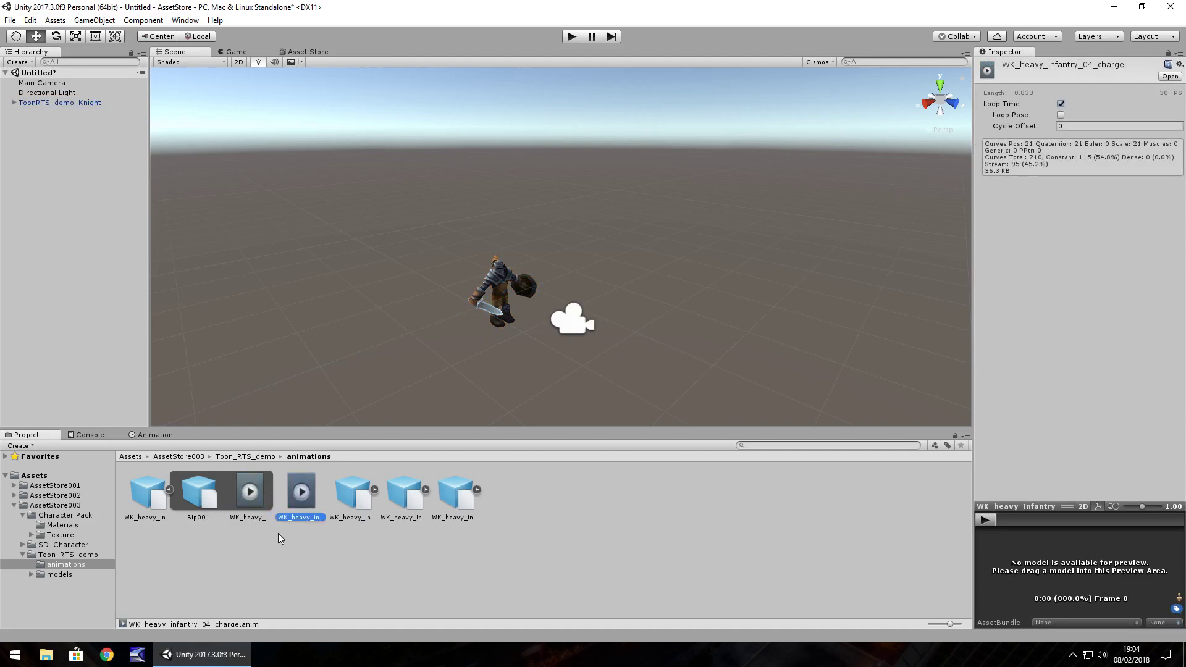
{"action": "left_click_drag", "start_coordinate": [315, 488], "coordinate": [47, 104]}
{"action": "left_click", "coordinate": [49, 103]}
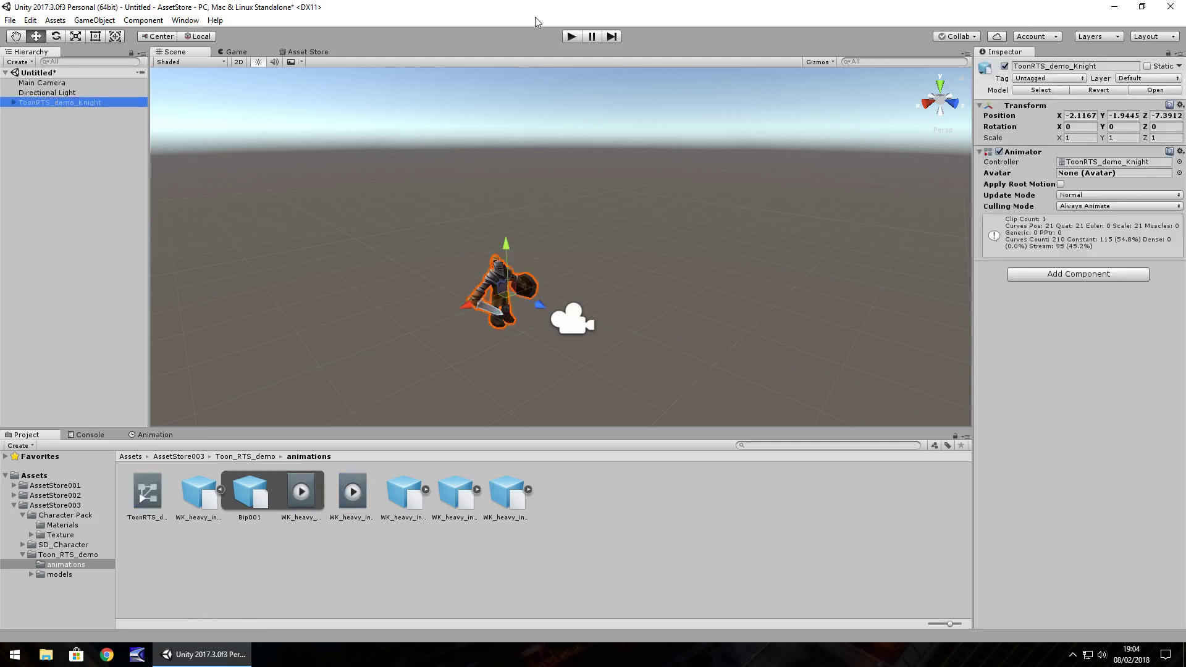
{"action": "left_click", "coordinate": [571, 37]}
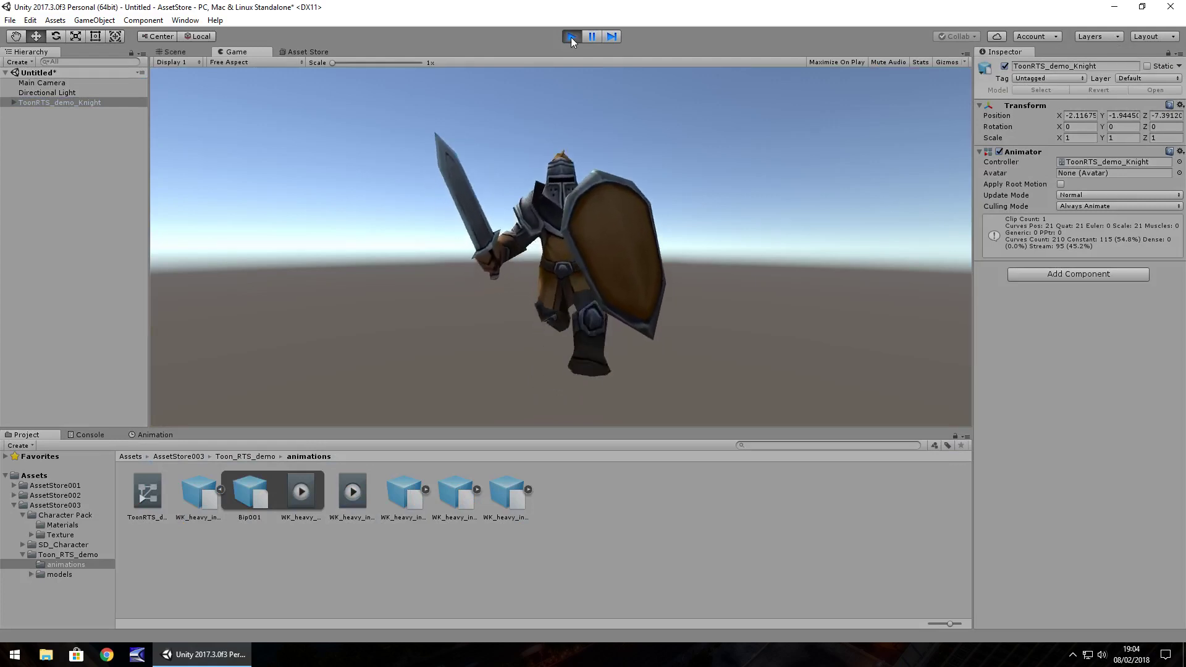
{"action": "left_click", "coordinate": [571, 37]}
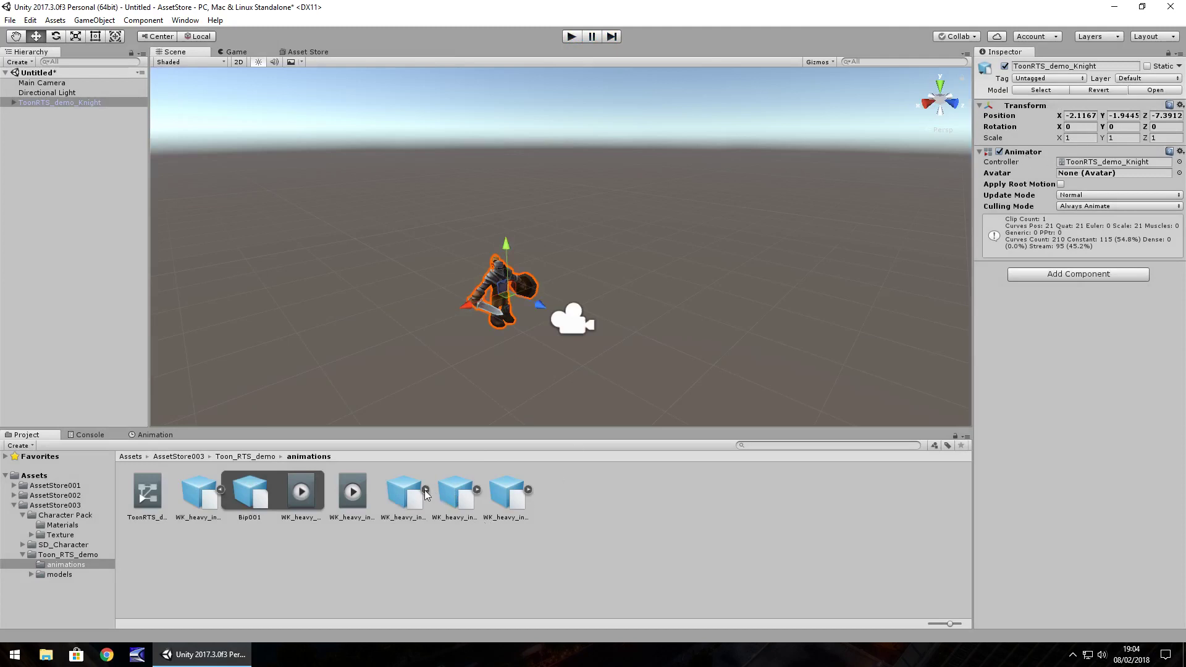
- Duplicate the WK_heavy_infantry_05_combat_idle clip, drop it on the knight, and test-play
{"action": "left_click", "coordinate": [426, 491]}
{"action": "left_click", "coordinate": [517, 492]}
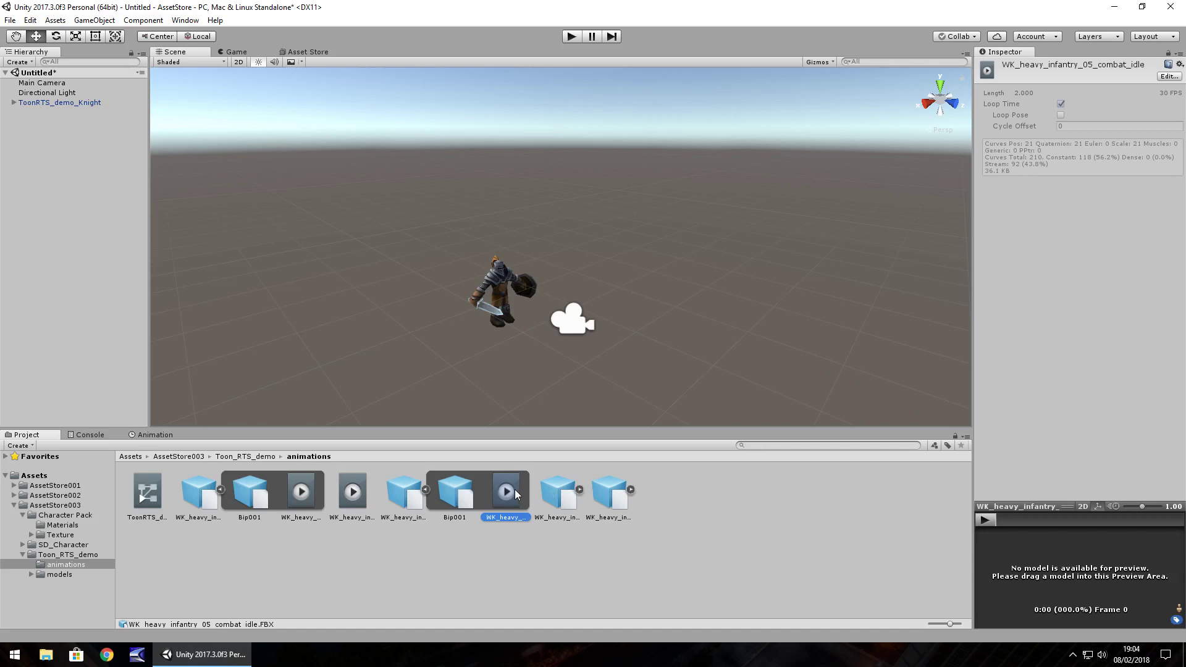
{"action": "key", "text": "ctrl+d"}
{"action": "left_click_drag", "start_coordinate": [559, 498], "coordinate": [53, 103]}
{"action": "left_click", "coordinate": [571, 37]}
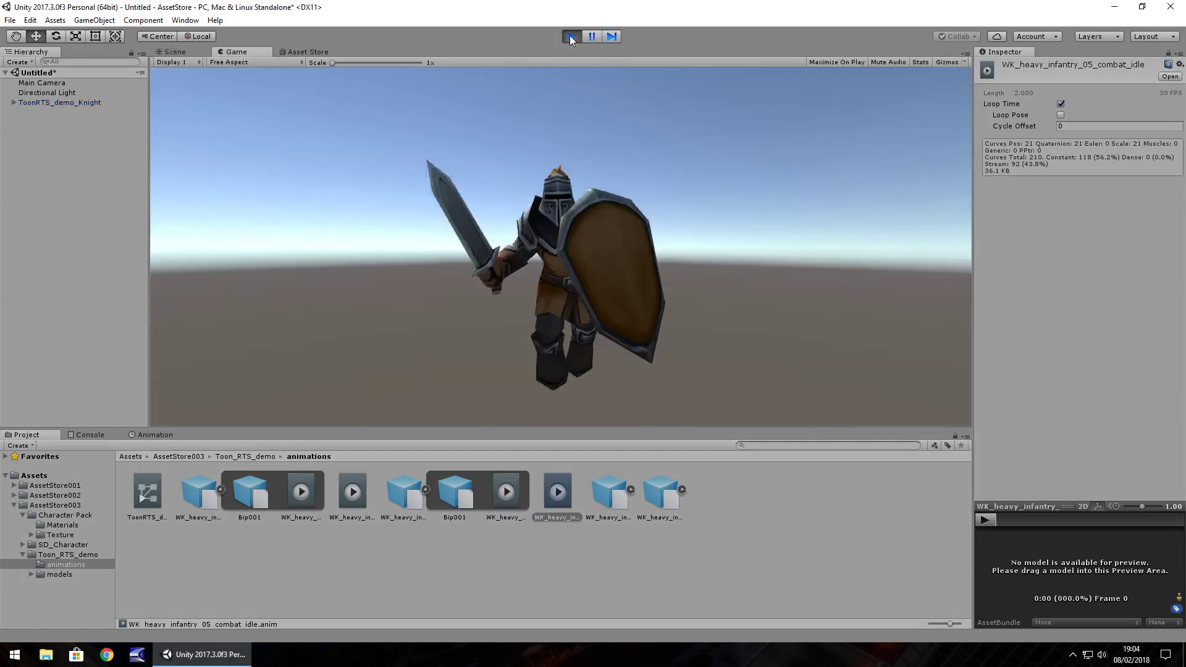
{"action": "left_click", "coordinate": [570, 37]}
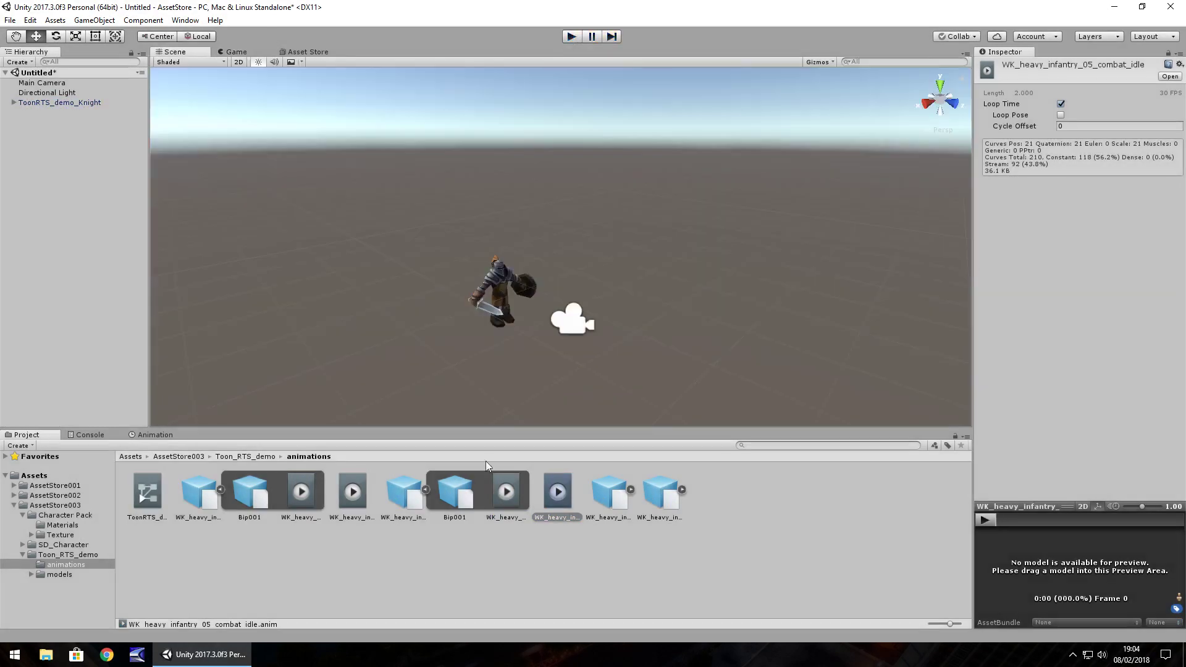
- Remove the knight's old Animator, reapply the combat idle clip, and test-play the result
{"action": "left_click", "coordinate": [59, 102]}
{"action": "right_click", "coordinate": [1033, 153]}
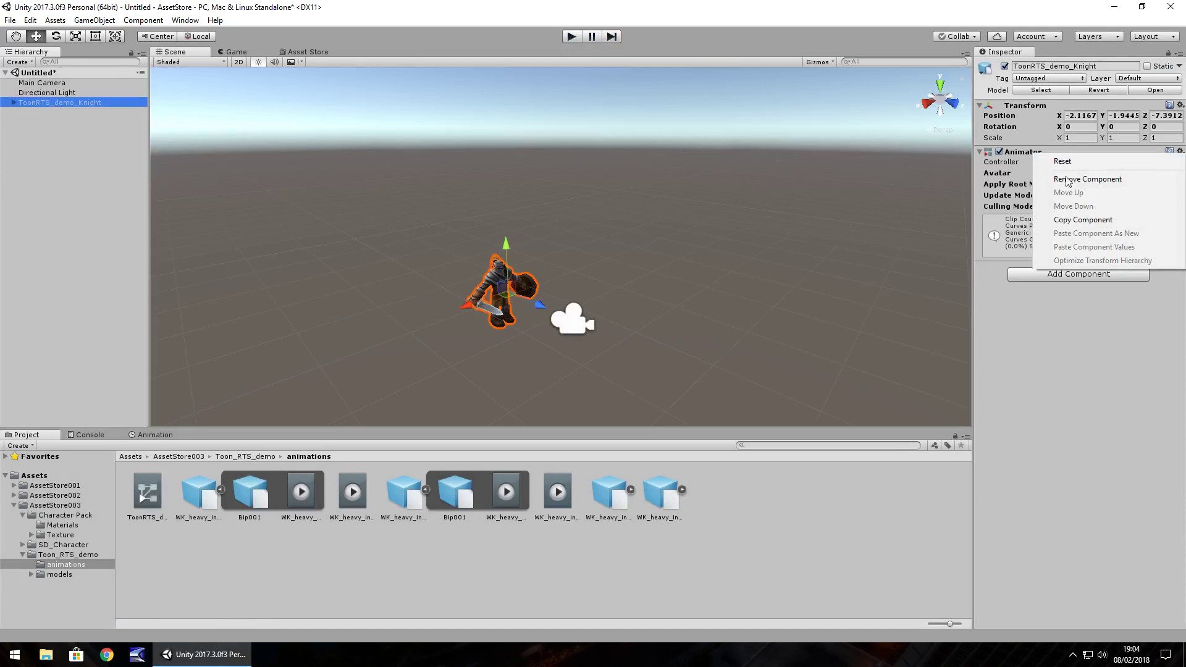
{"action": "left_click", "coordinate": [1054, 181]}
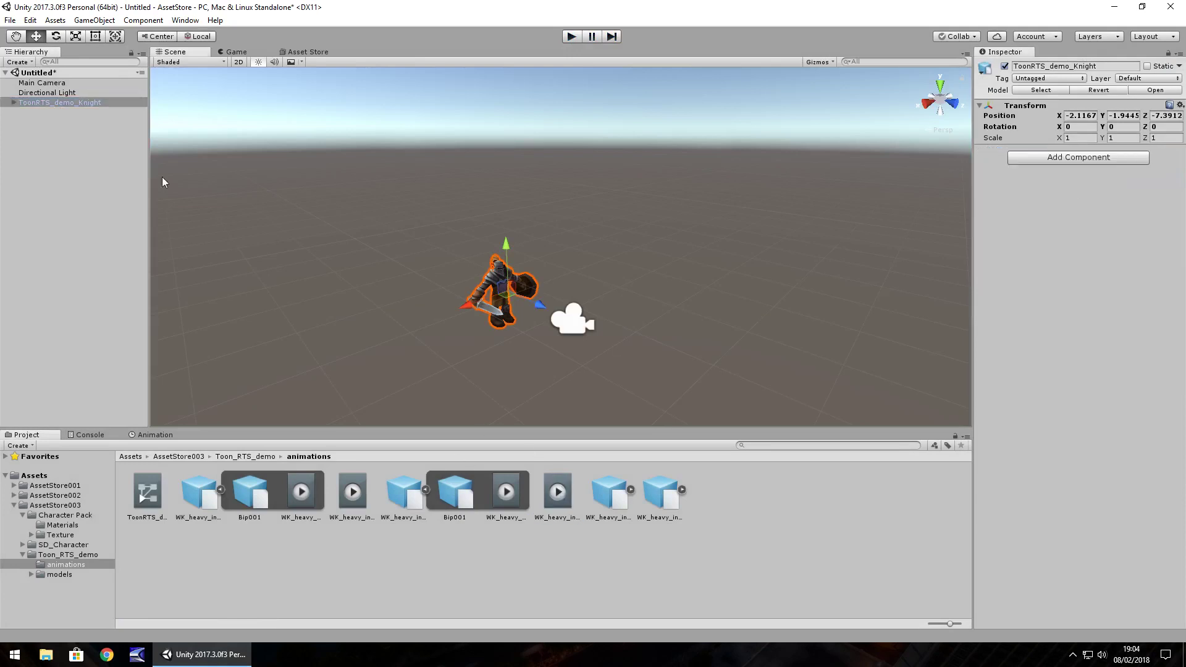
{"action": "left_click_drag", "start_coordinate": [163, 182], "coordinate": [53, 102]}
{"action": "left_click", "coordinate": [571, 37]}
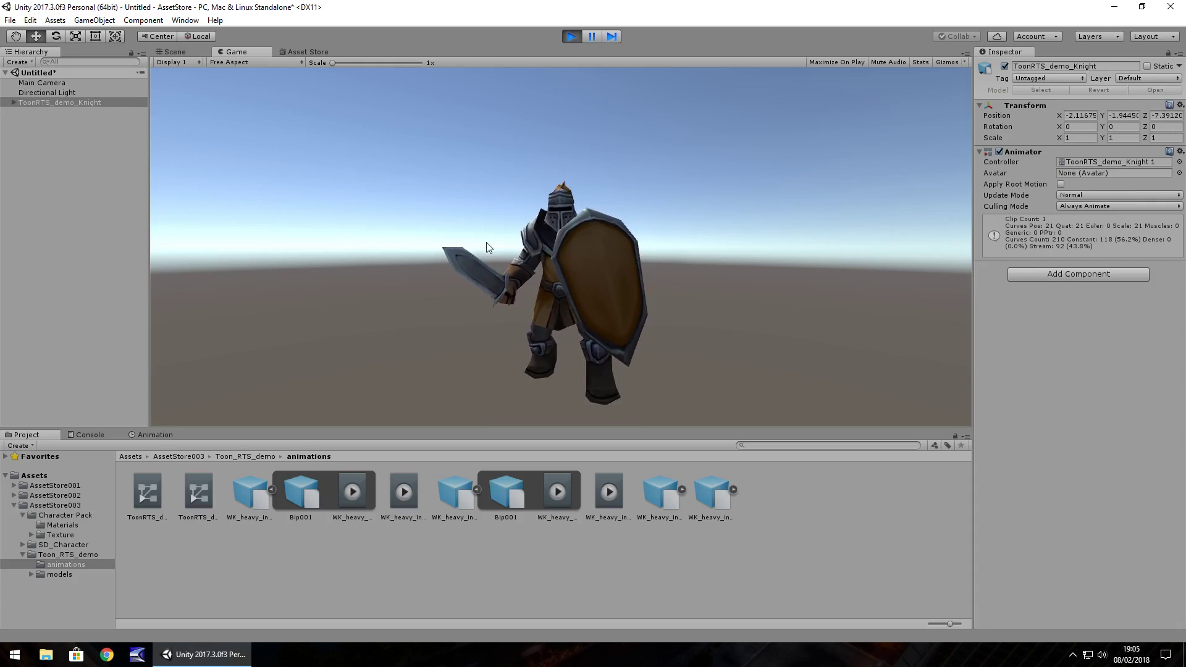
{"action": "key", "text": "ctrl+p"}
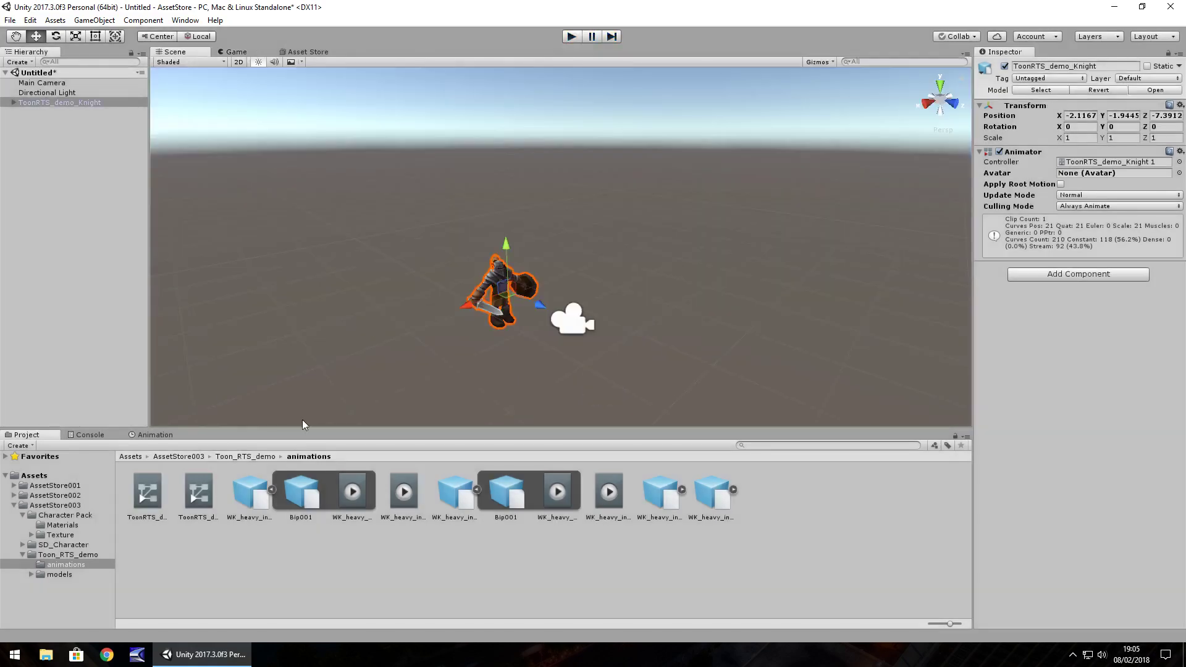
- Expand the WK_heavy_infantry_08_attack_B model and drag its clip onto the knight
{"action": "left_click", "coordinate": [680, 490]}
{"action": "left_click", "coordinate": [658, 496]}
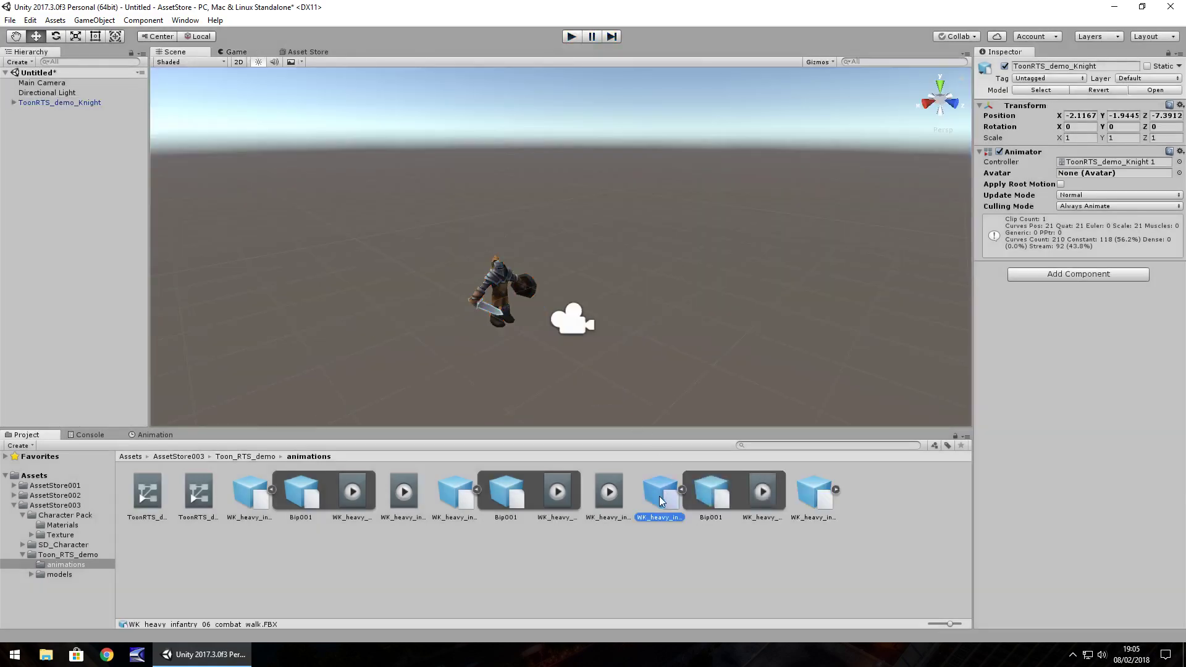
{"action": "left_click", "coordinate": [828, 491]}
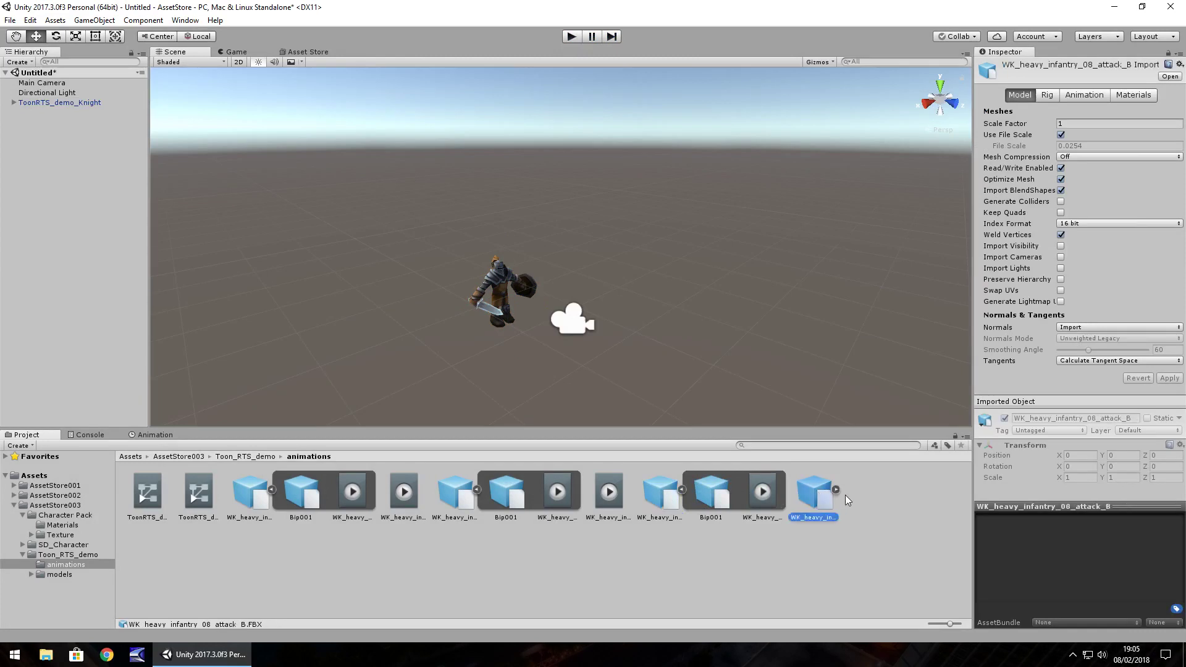
{"action": "left_click", "coordinate": [836, 491]}
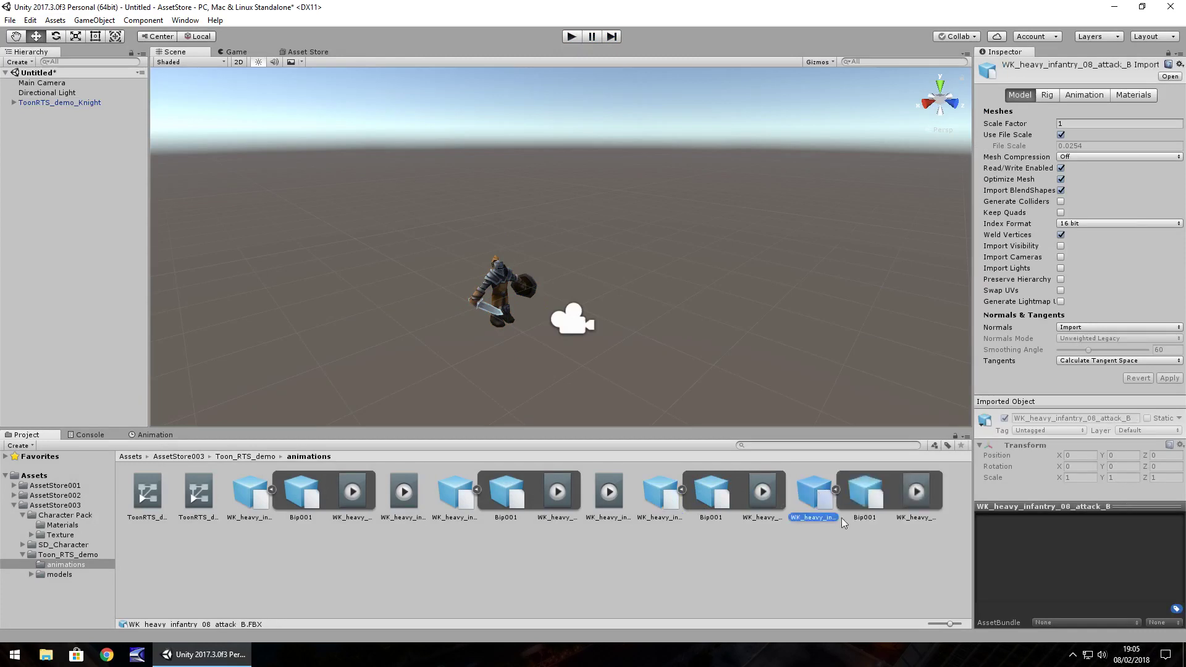
{"action": "left_click", "coordinate": [921, 491]}
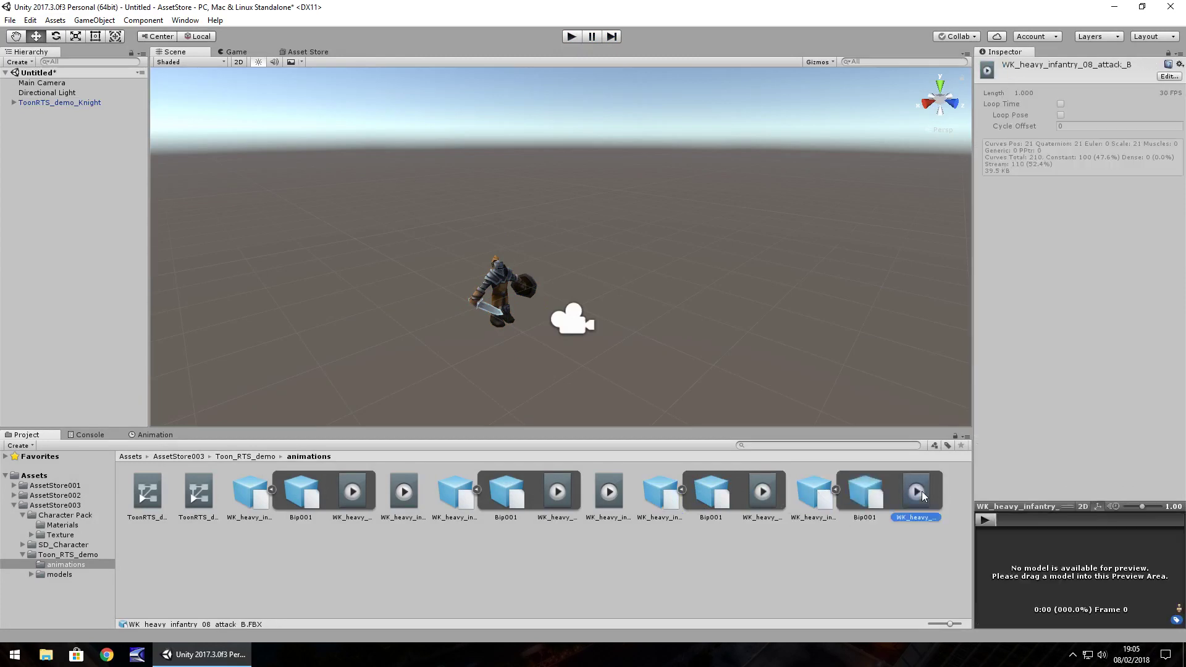
{"action": "left_click_drag", "start_coordinate": [921, 492], "coordinate": [51, 106]}
- Remove the knight's previous Animator, apply the standalone attack_B clip, and test-play it
{"action": "right_click", "coordinate": [1026, 153]}
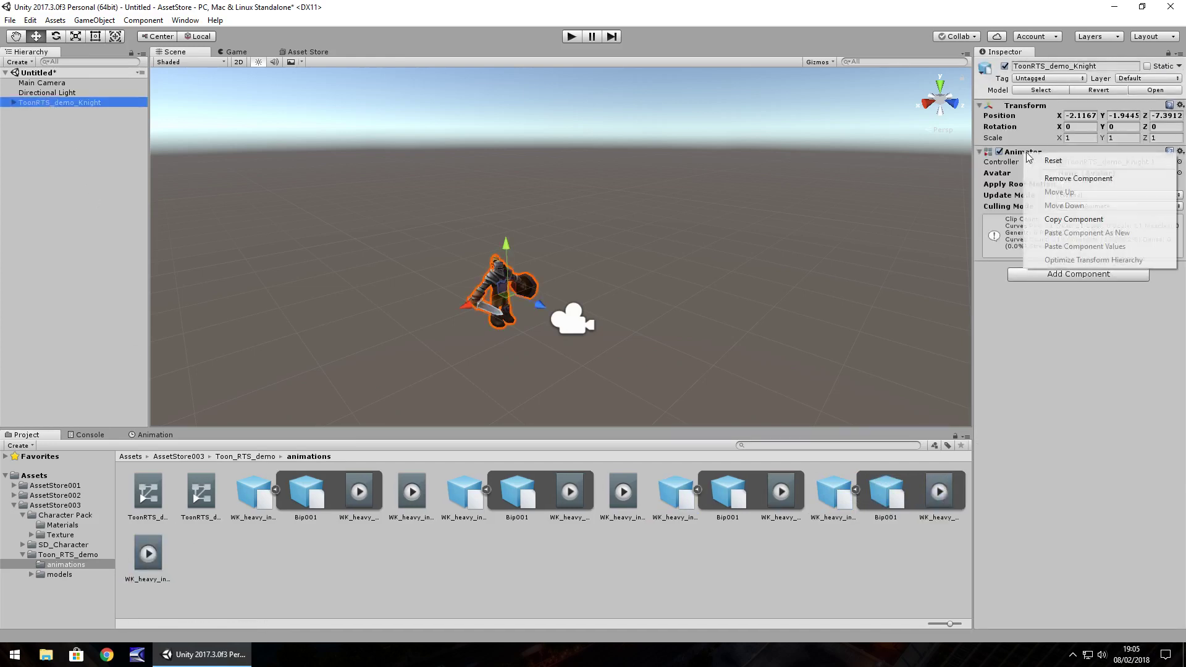
{"action": "left_click", "coordinate": [1063, 179]}
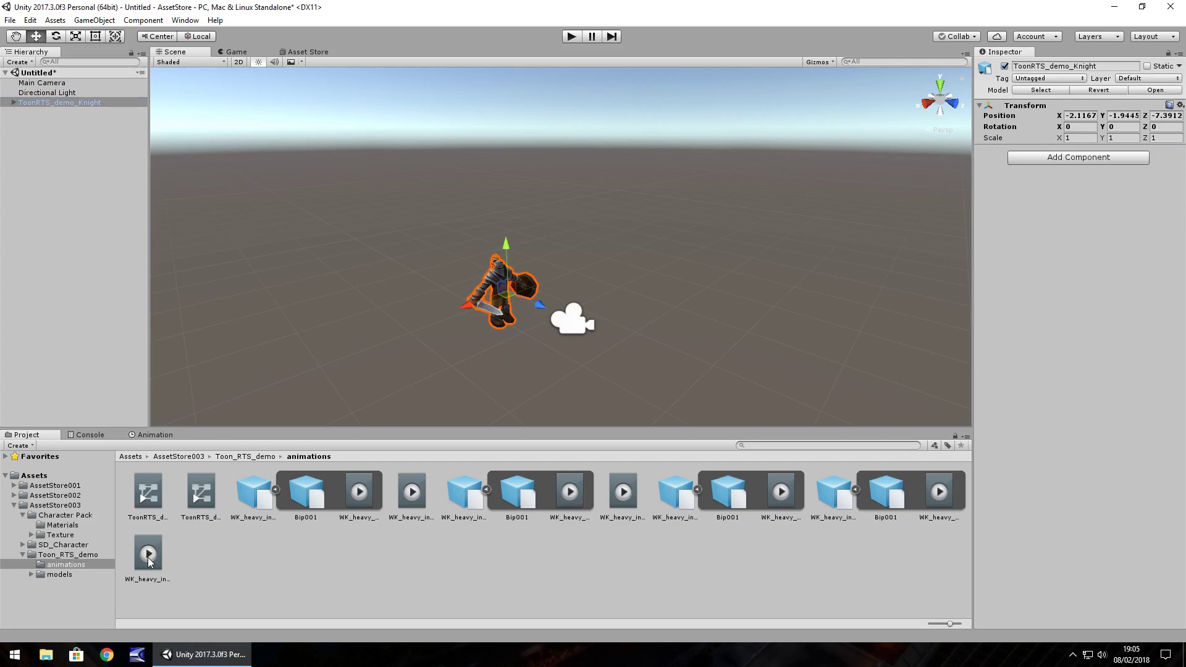
{"action": "left_click_drag", "start_coordinate": [148, 552], "coordinate": [73, 104]}
{"action": "left_click", "coordinate": [571, 37]}
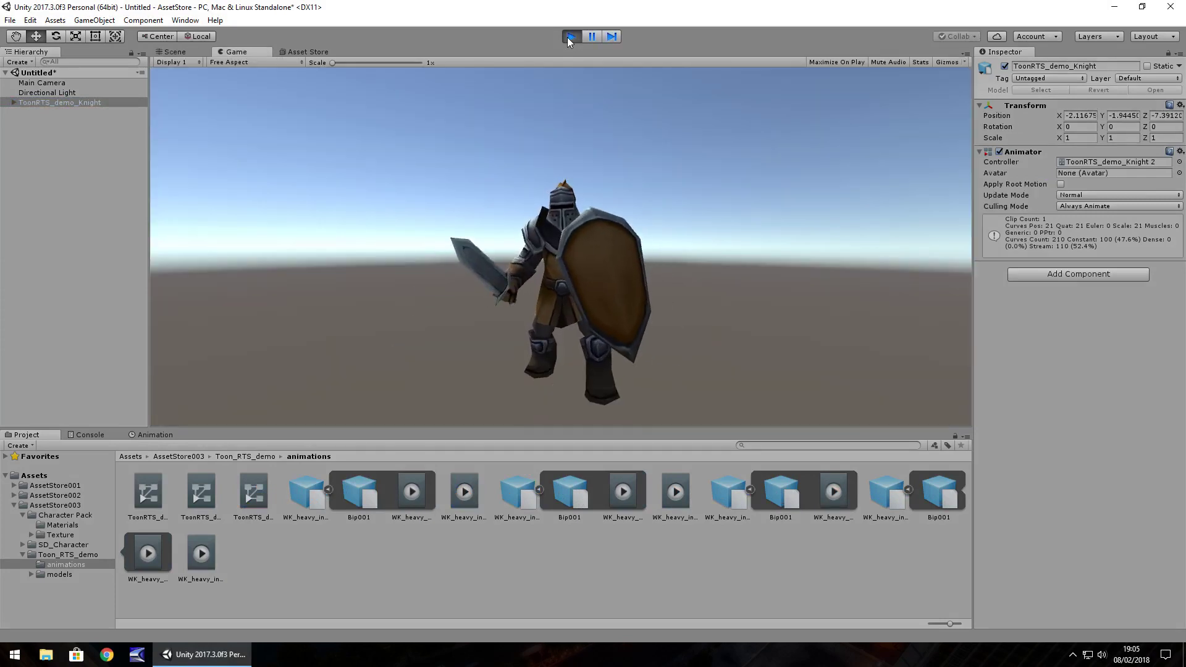
{"action": "left_click", "coordinate": [571, 37]}
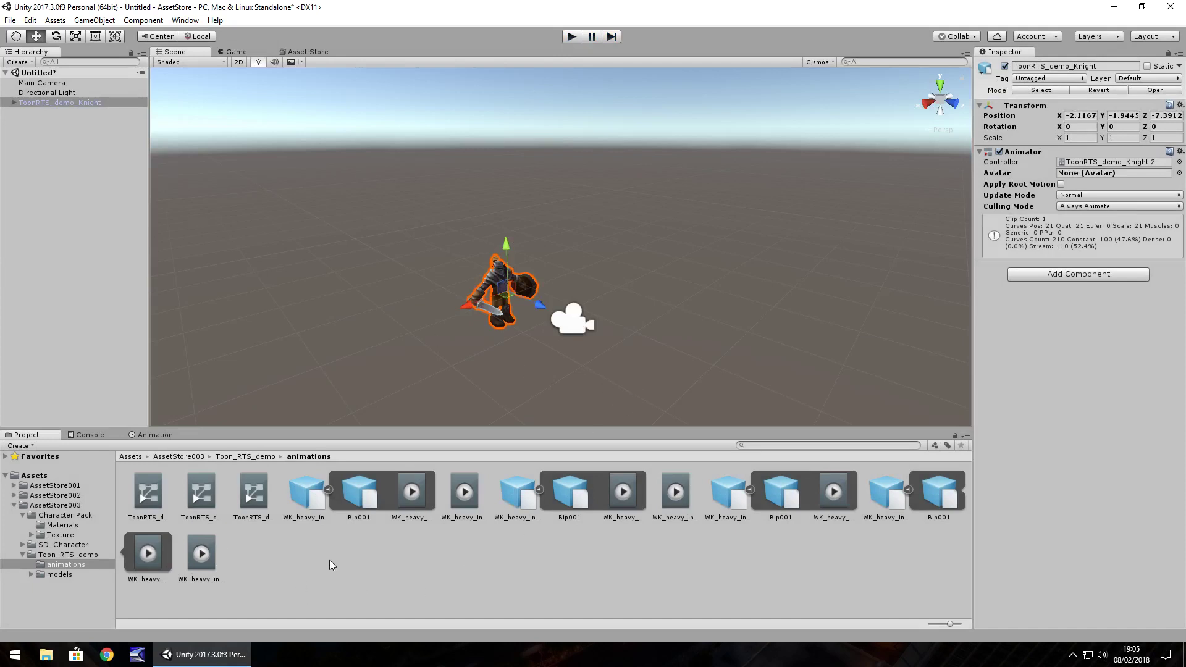
- Open the models > Materials folder and frame the knight in the Scene view
{"action": "left_click", "coordinate": [58, 575]}
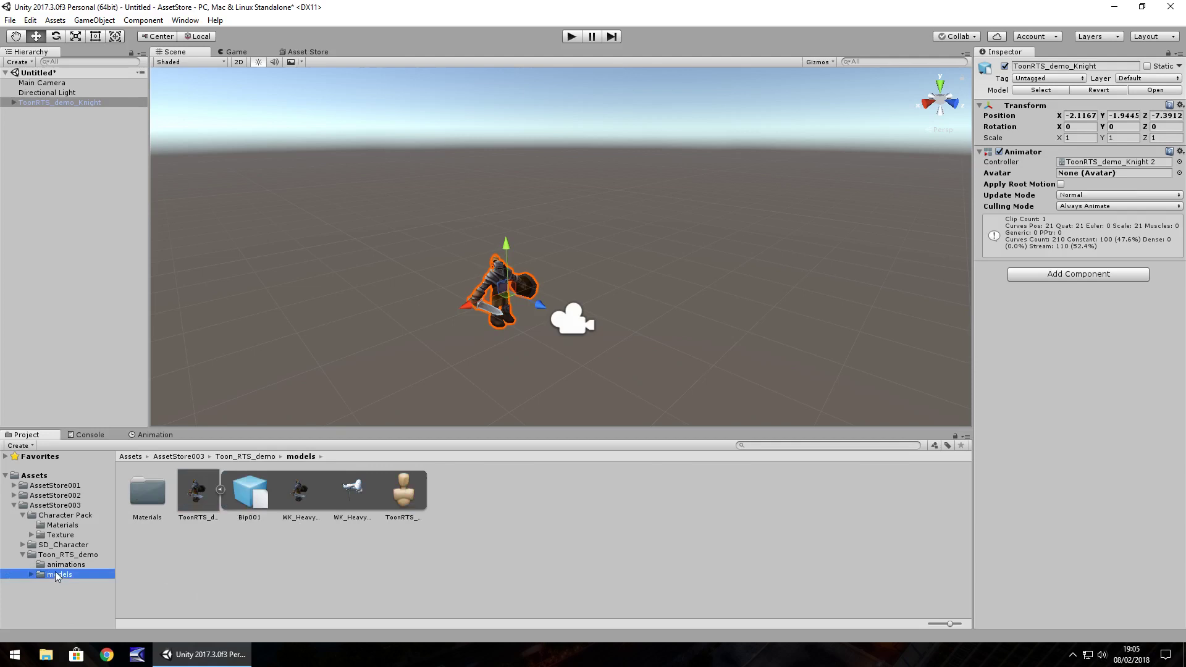
{"action": "left_click", "coordinate": [31, 575]}
{"action": "left_click", "coordinate": [63, 584]}
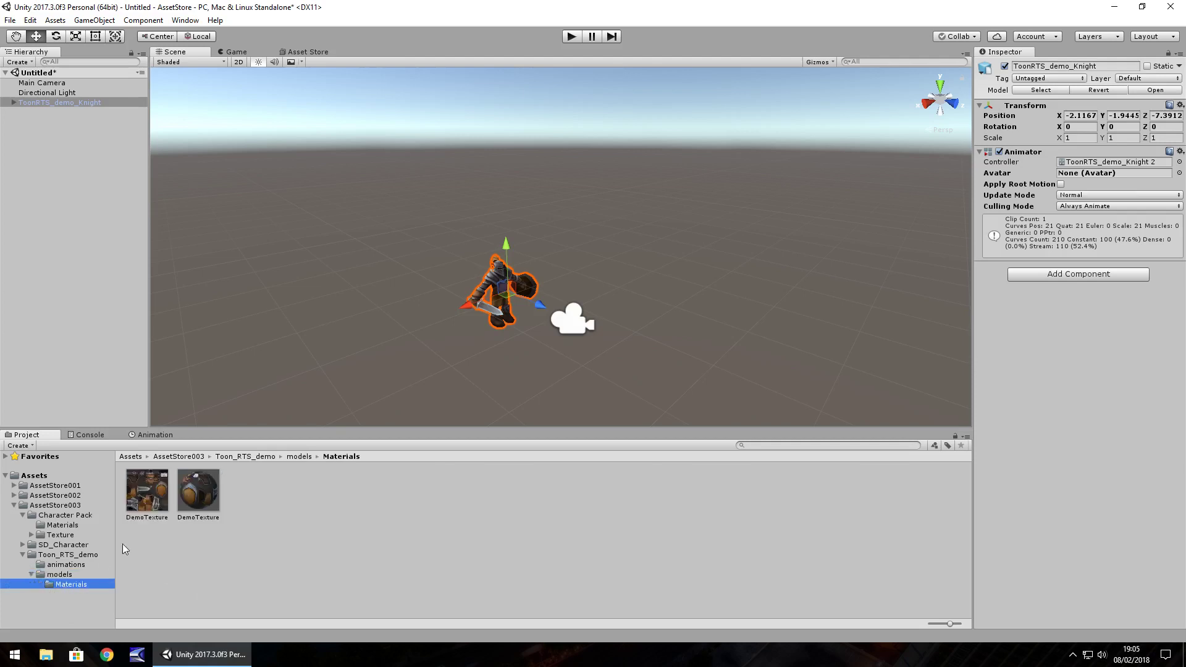
{"action": "scroll", "coordinate": [451, 310], "scroll_direction": "up", "scroll_amount": 5}
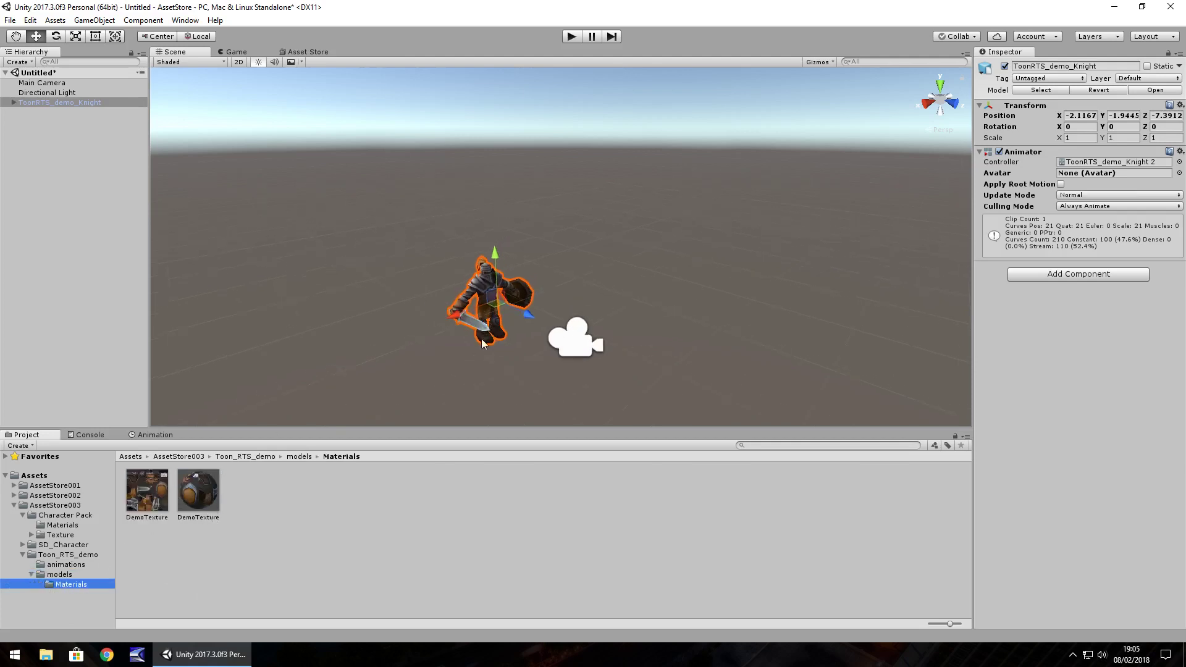
{"action": "scroll", "coordinate": [451, 310], "scroll_direction": "up", "scroll_amount": 2}
{"action": "key", "text": "f"}
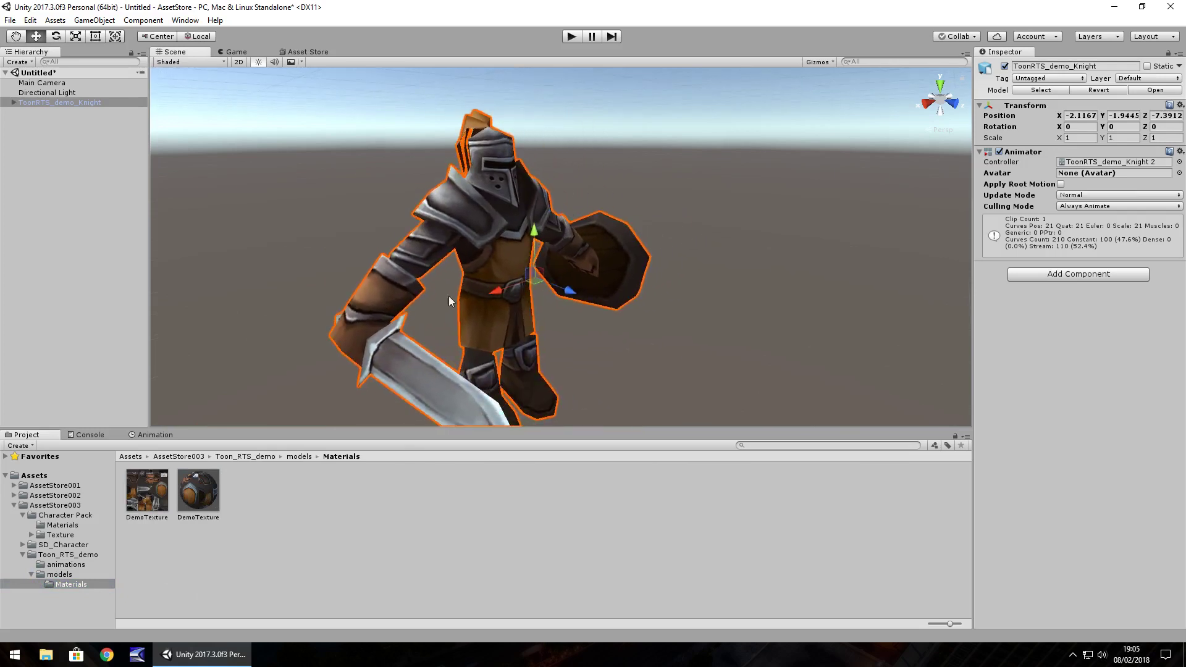
- Duplicate DemoTexture as DemoTexture 1 and make it a Normal map created from grayscale
{"action": "left_click", "coordinate": [154, 494]}
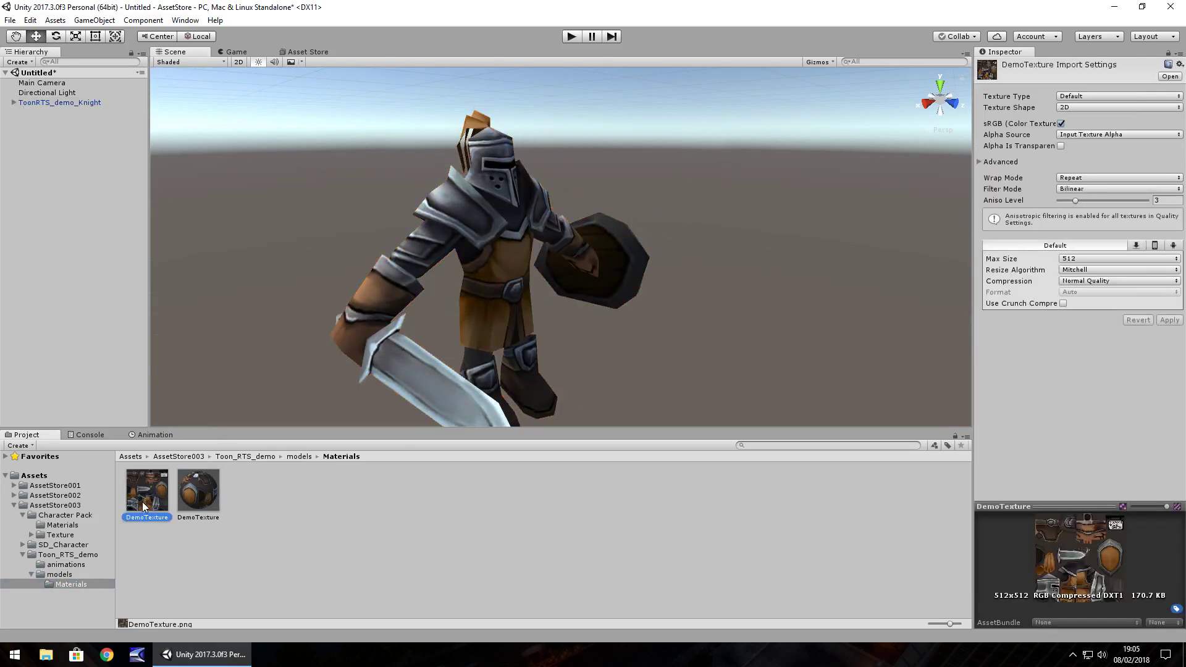
{"action": "key", "text": "ctrl+d"}
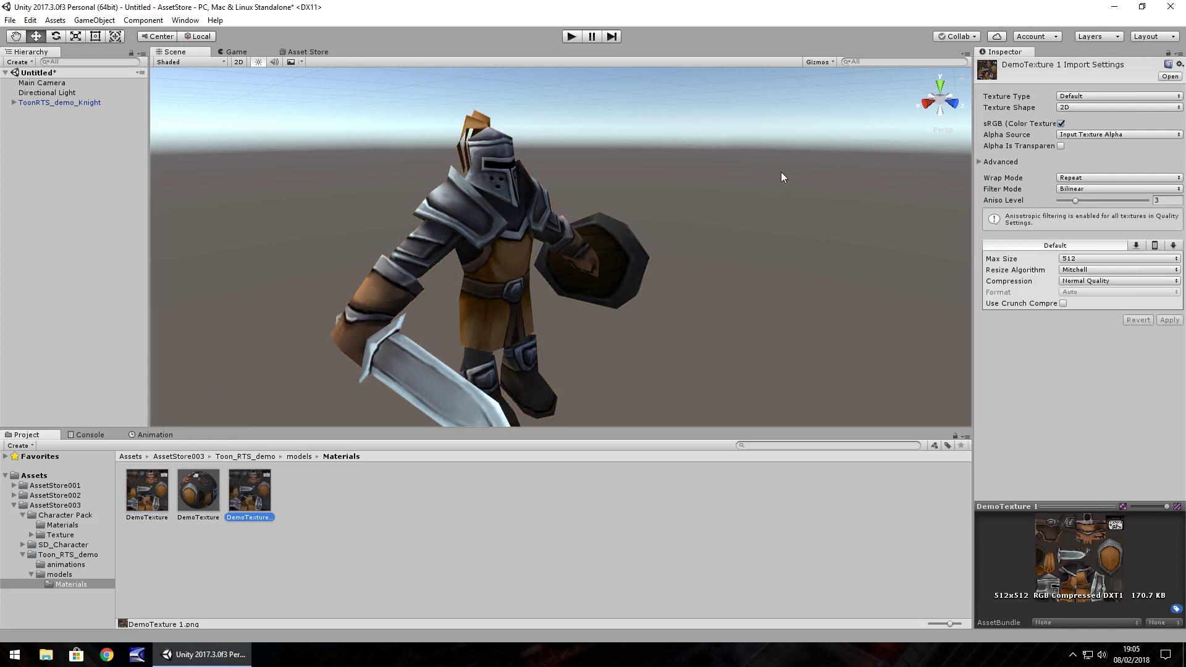
{"action": "left_click", "coordinate": [1117, 98]}
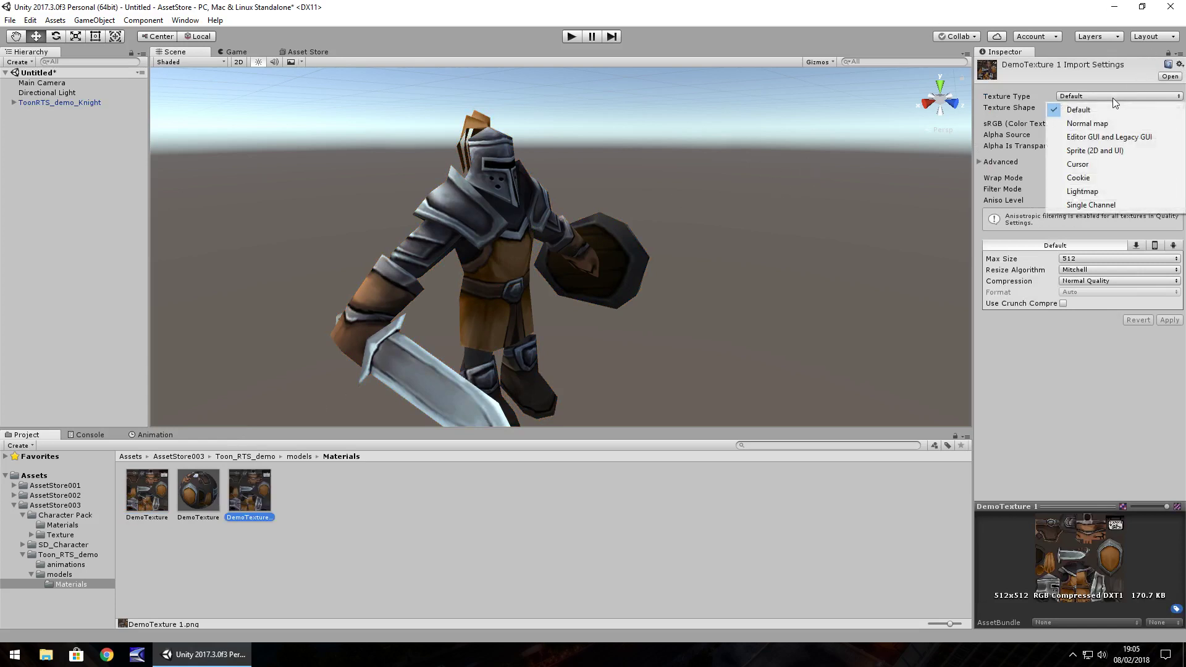
{"action": "left_click", "coordinate": [1088, 118]}
{"action": "left_click", "coordinate": [1062, 124]}
{"action": "left_click", "coordinate": [1170, 320]}
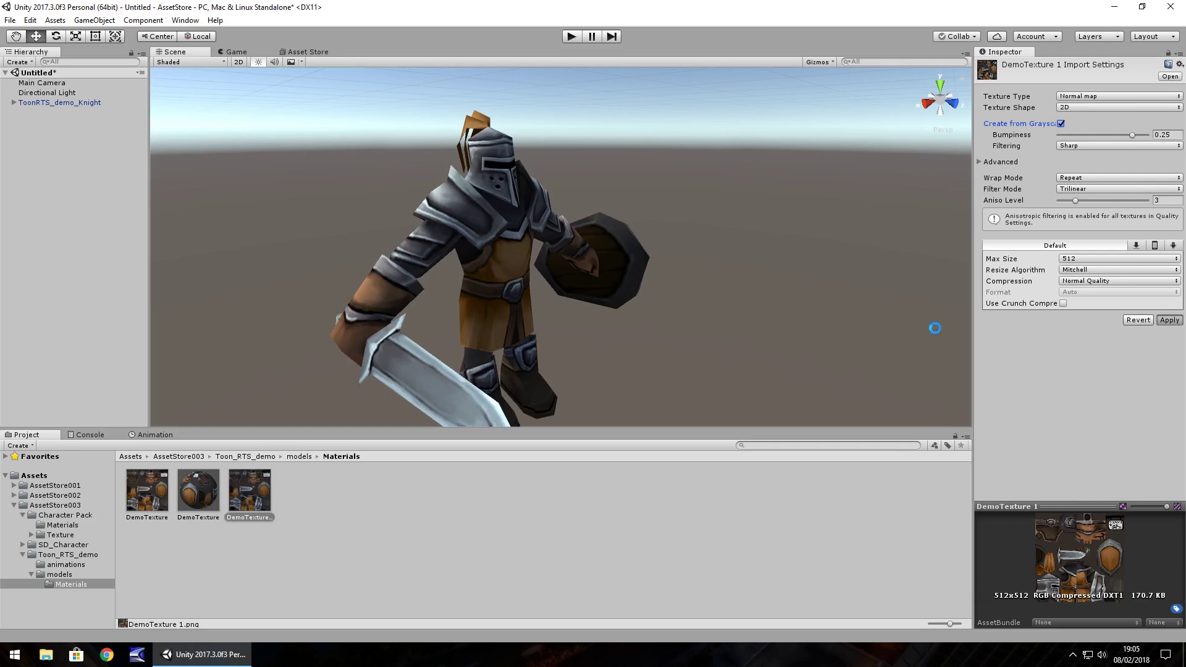
{"action": "left_click", "coordinate": [191, 505]}
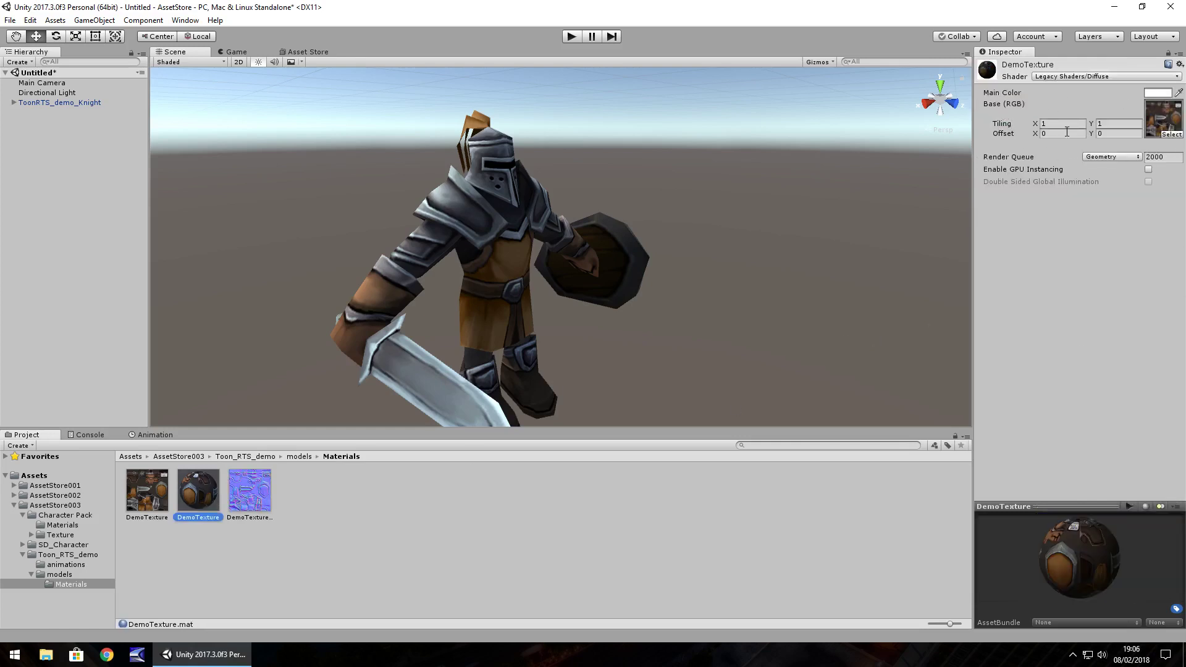
- Switch the DemoTexture material to the Standard shader with DemoTexture 1 as its normal map
{"action": "left_click", "coordinate": [1073, 76]}
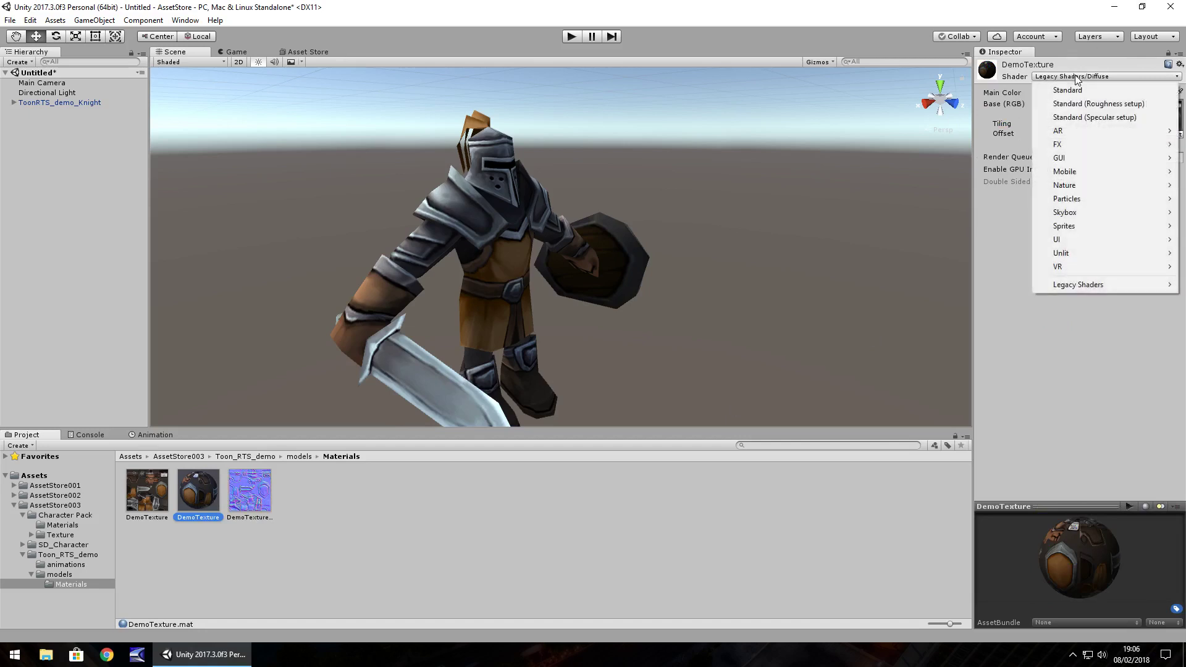
{"action": "left_click", "coordinate": [1070, 92]}
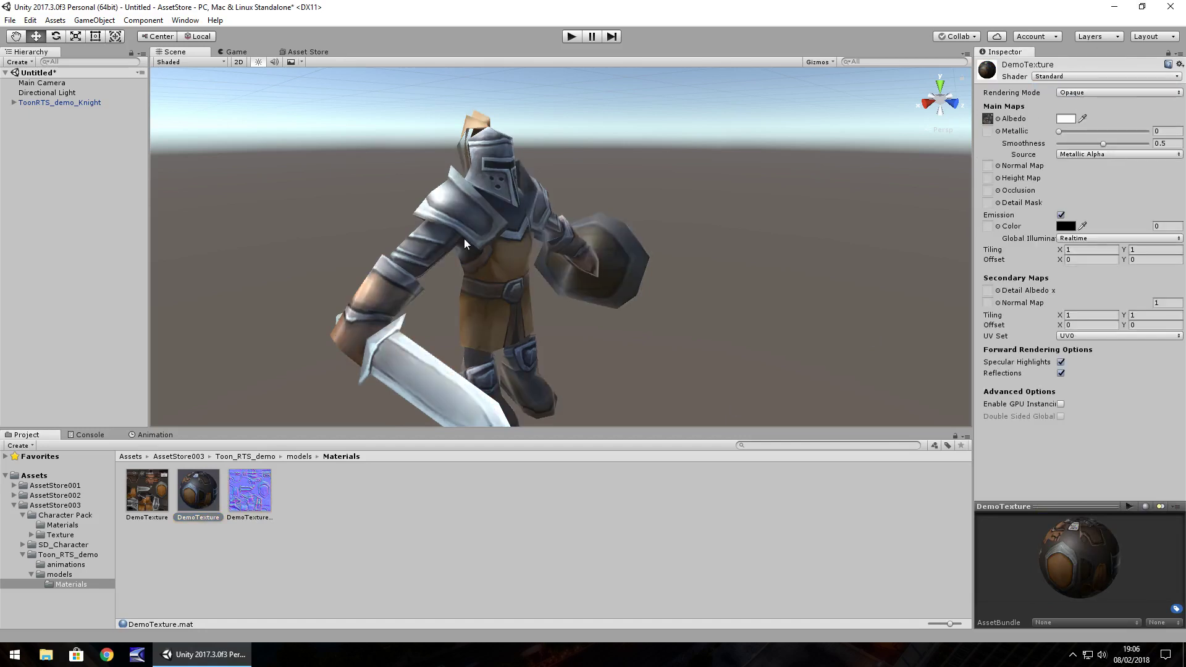
{"action": "left_click_drag", "start_coordinate": [250, 491], "coordinate": [987, 169]}
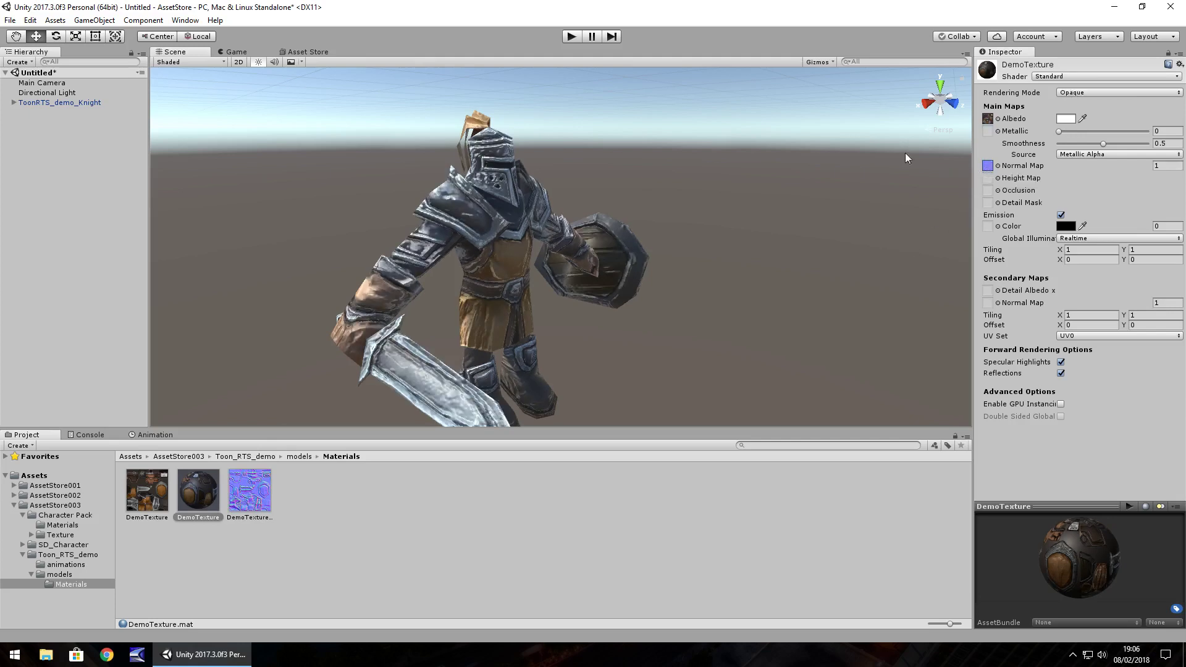
- Lower DemoTexture 1's Bumpiness to about 0.043 and apply it
{"action": "left_click", "coordinate": [236, 494]}
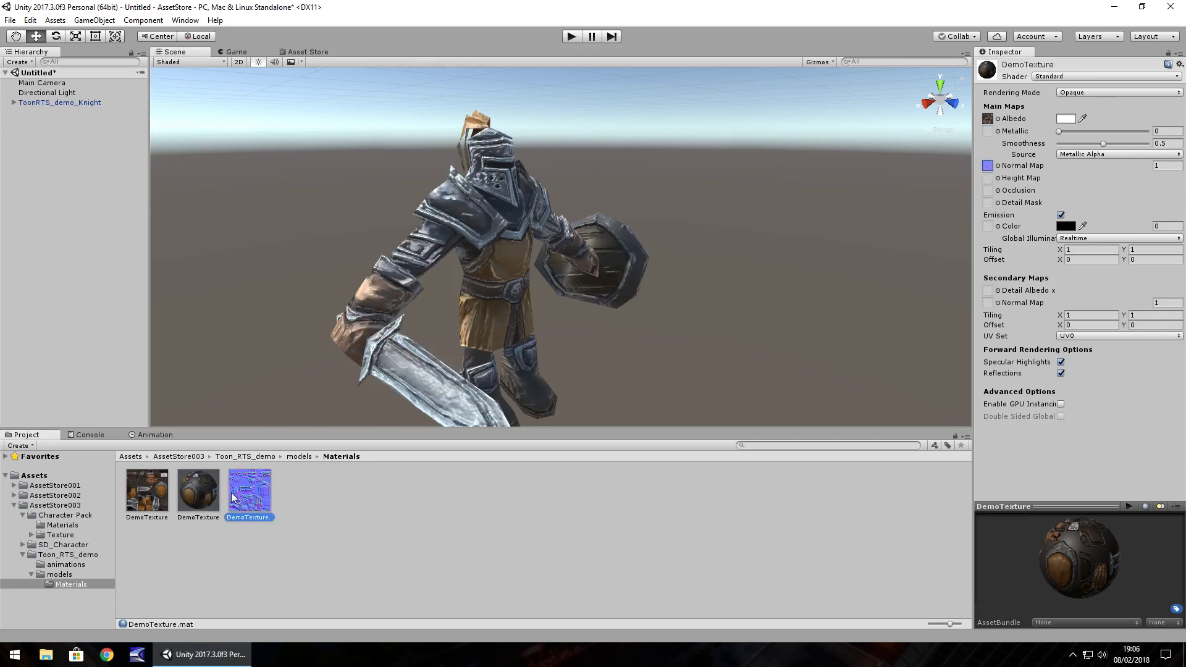
{"action": "left_click_drag", "start_coordinate": [1133, 136], "coordinate": [1066, 138]}
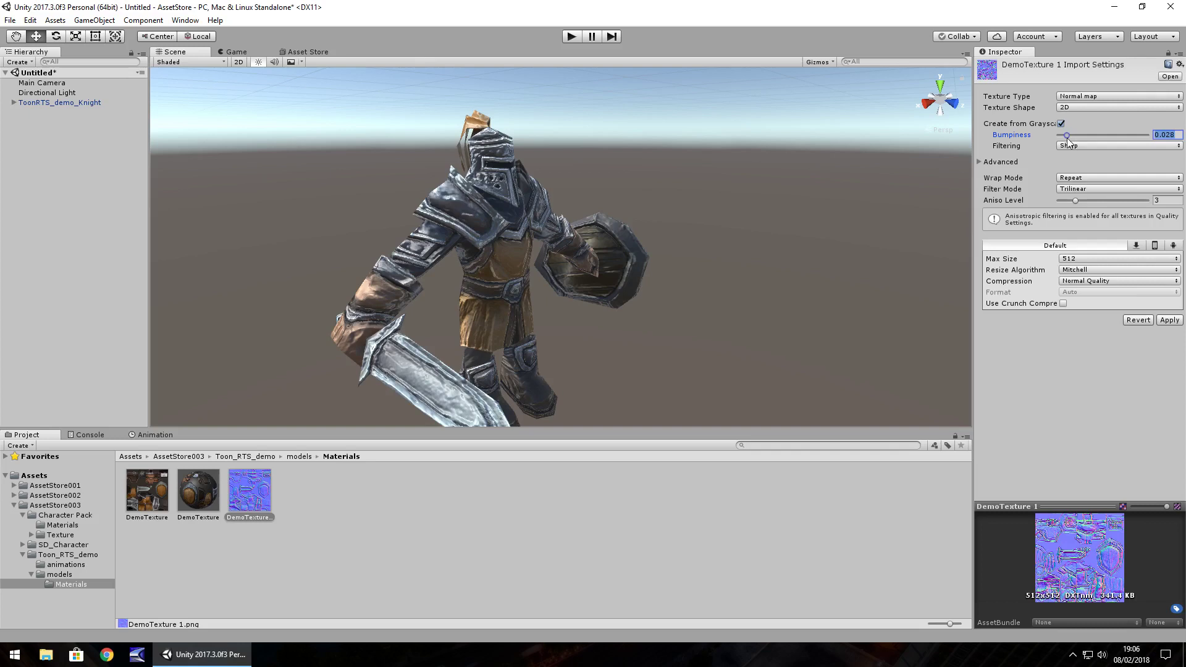
{"action": "left_click", "coordinate": [1170, 320]}
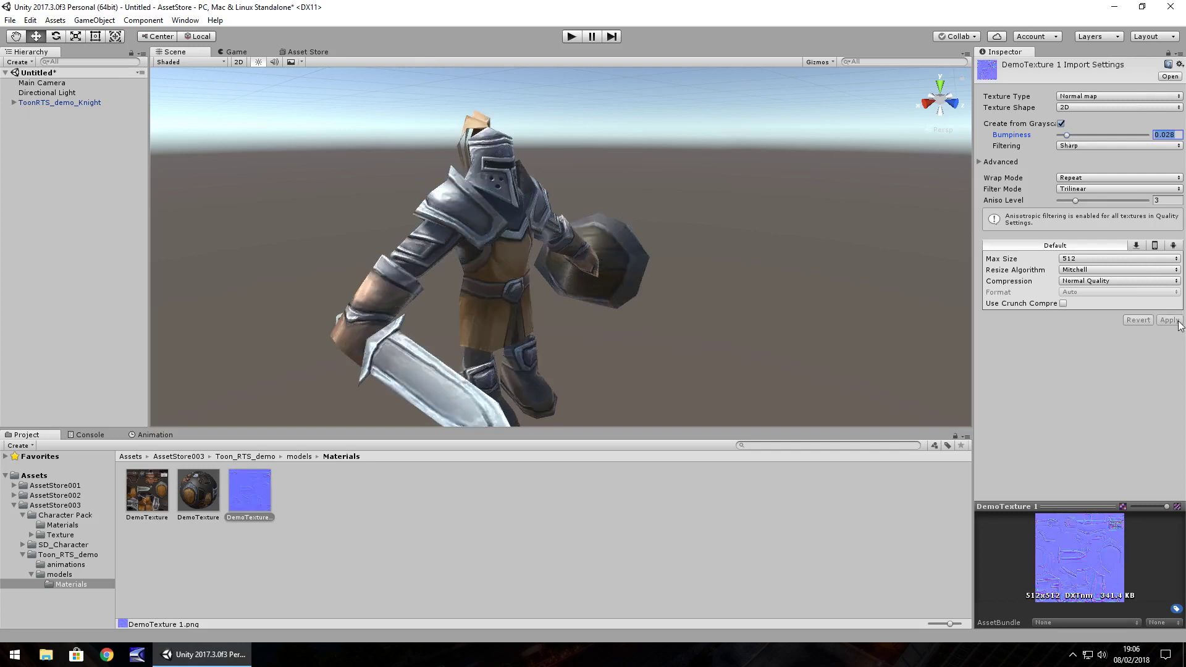
{"action": "left_click_drag", "start_coordinate": [1066, 136], "coordinate": [1069, 139]}
{"action": "left_click", "coordinate": [1170, 321]}
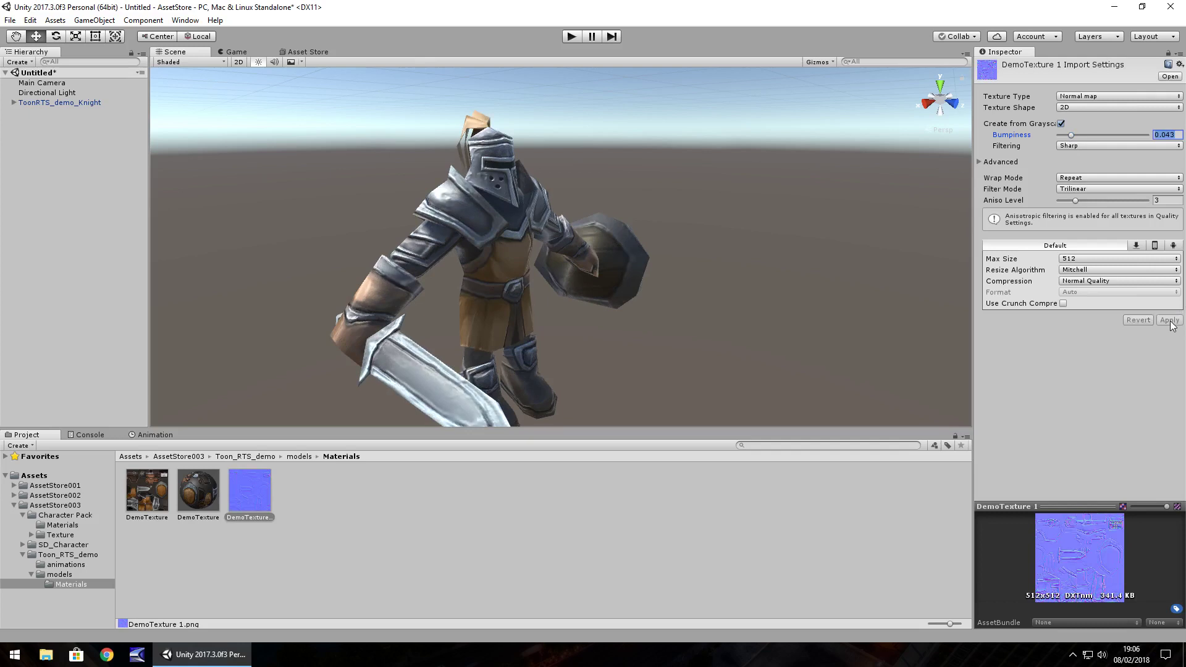
{"action": "left_click", "coordinate": [196, 477]}
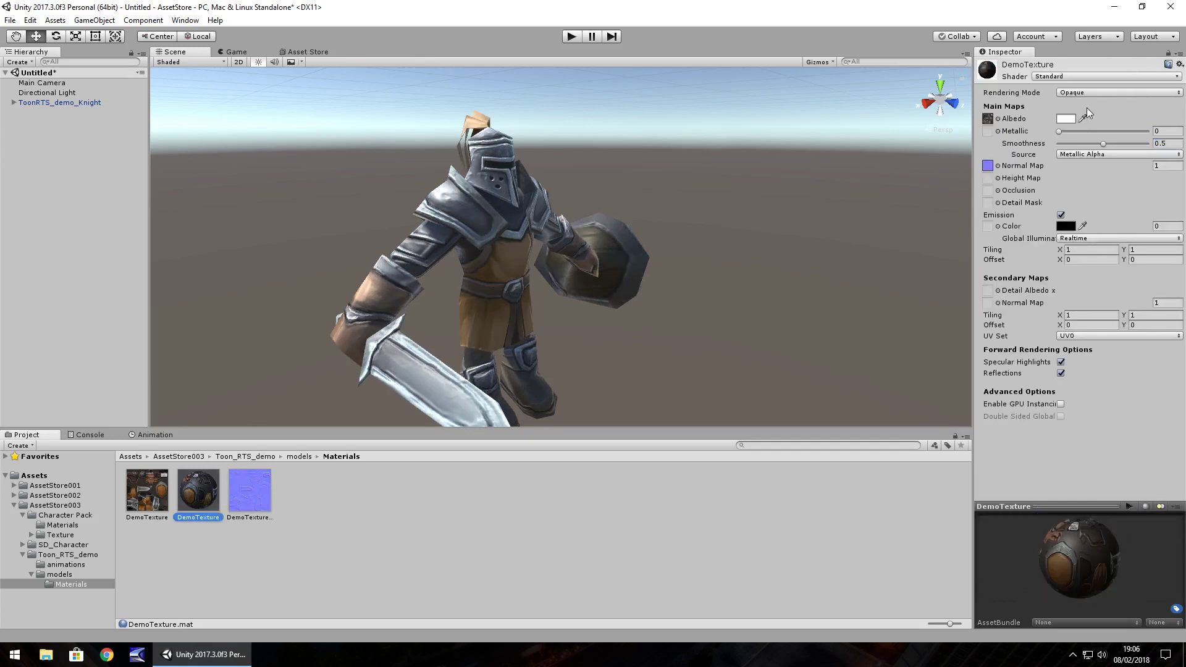
- Give the DemoTexture material Metallic 1, Smoothness 0.633, a white Albedo tint and normal map strength 1
{"action": "left_click_drag", "start_coordinate": [1060, 132], "coordinate": [1165, 139]}
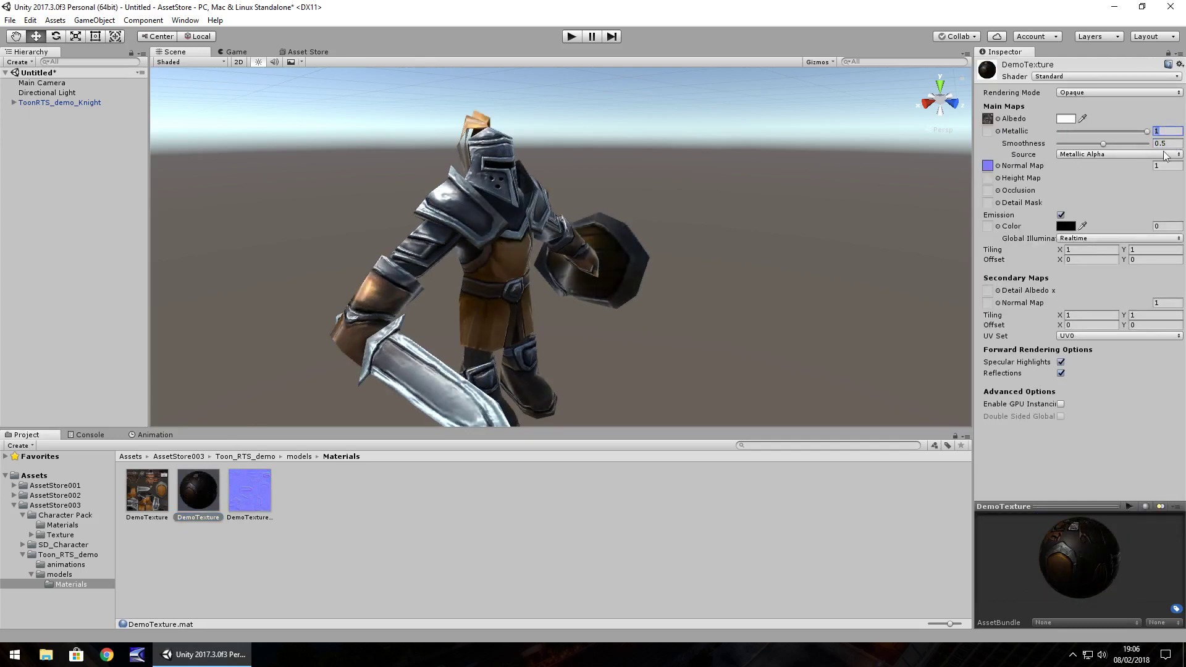
{"action": "left_click_drag", "start_coordinate": [1031, 143], "coordinate": [1114, 164]}
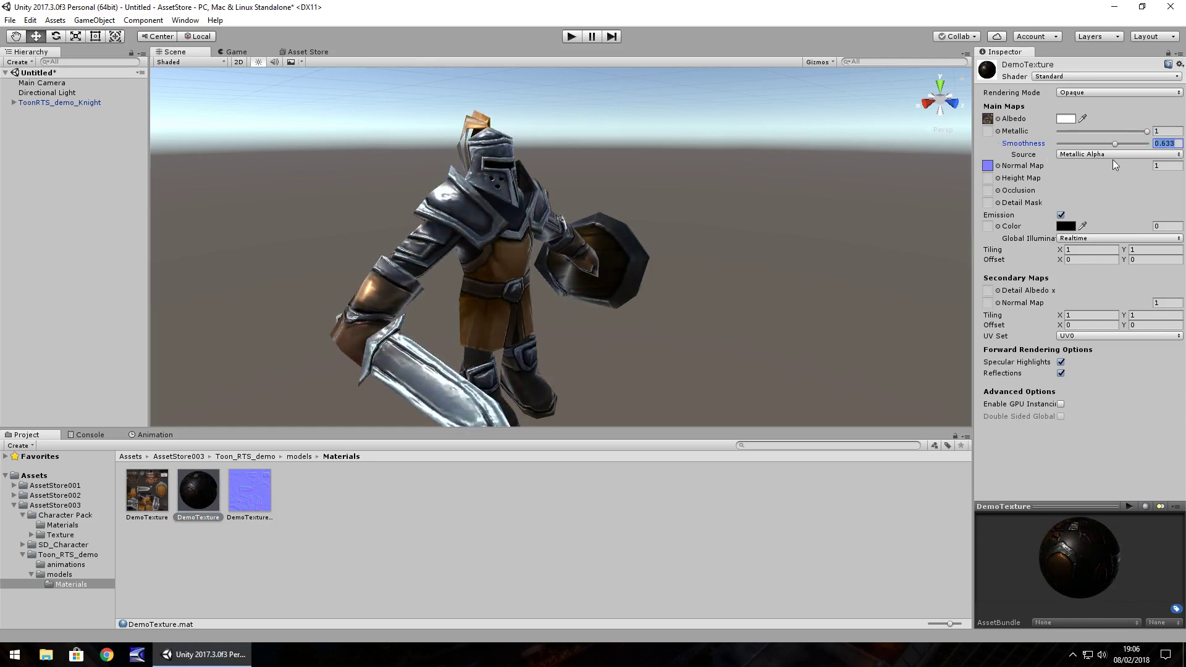
{"action": "left_click", "coordinate": [1065, 119]}
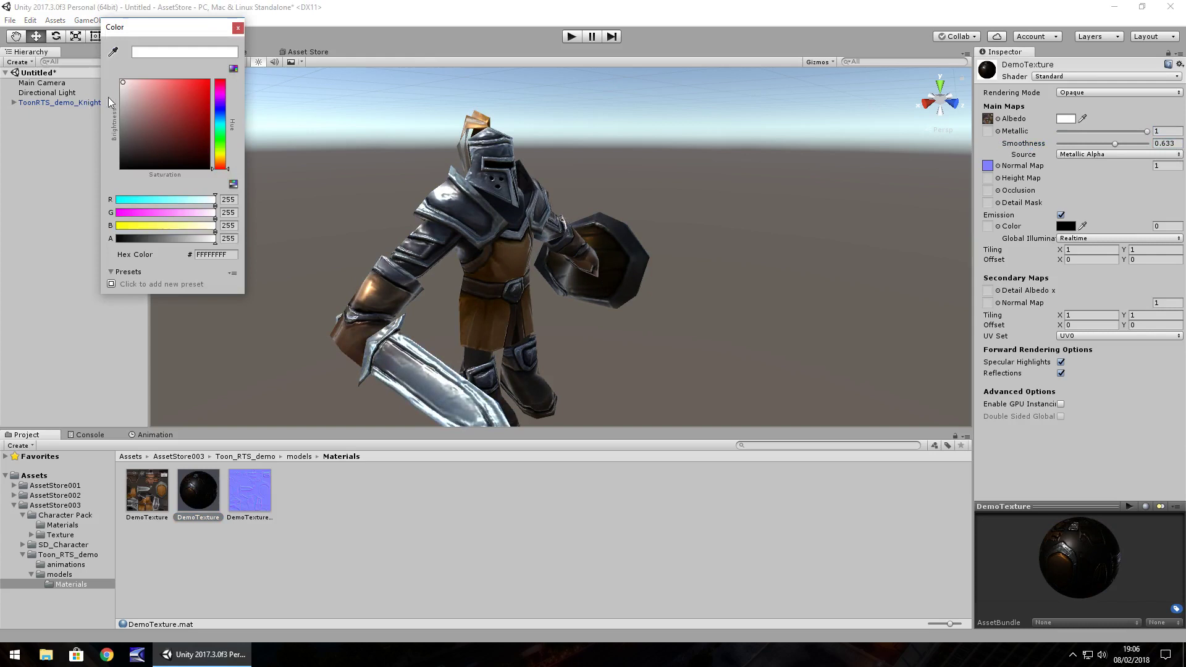
{"action": "left_click_drag", "start_coordinate": [131, 113], "coordinate": [98, 75]}
{"action": "left_click", "coordinate": [238, 28]}
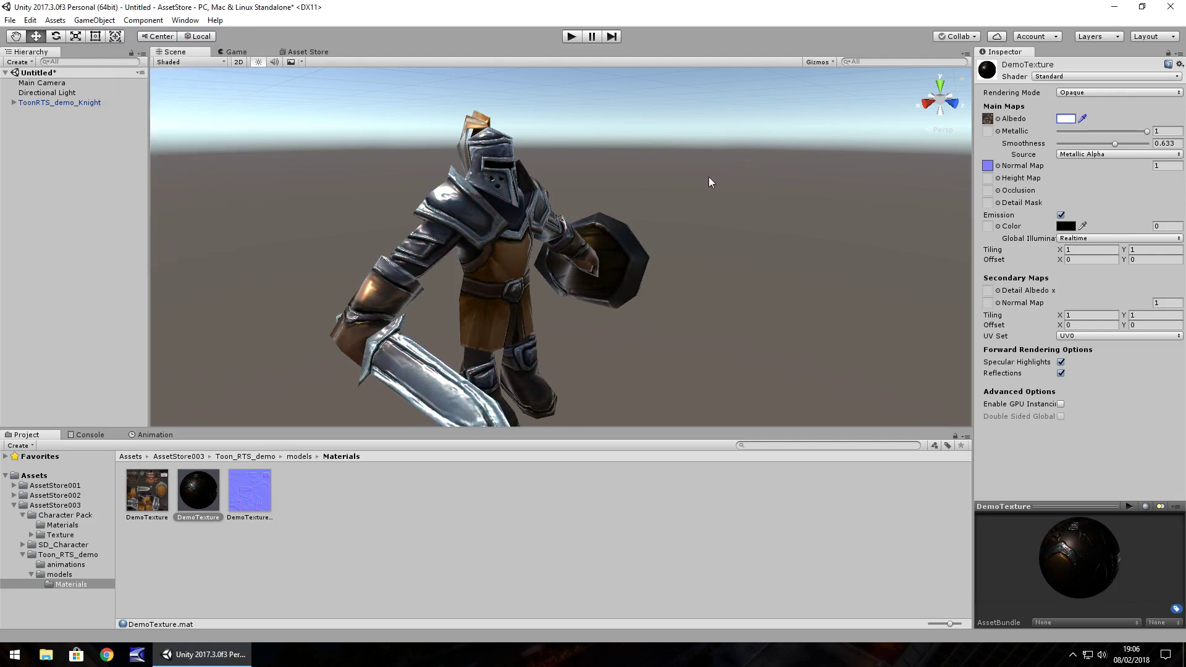
{"action": "left_click_drag", "start_coordinate": [1067, 165], "coordinate": [674, 106]}
{"action": "type", "text": "1"}
{"action": "right_click_drag", "start_coordinate": [427, 221], "coordinate": [596, 210]}
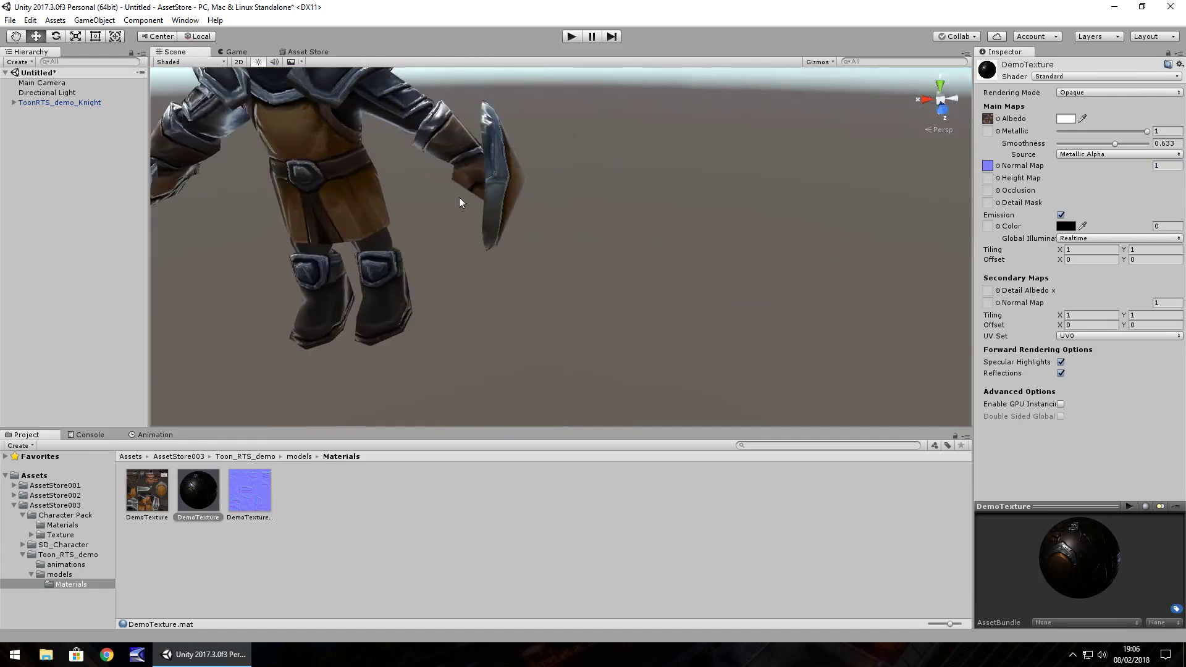
{"action": "scroll", "coordinate": [469, 229], "scroll_direction": "down", "scroll_amount": 5}
{"action": "right_click_drag", "start_coordinate": [472, 233], "coordinate": [525, 210]}
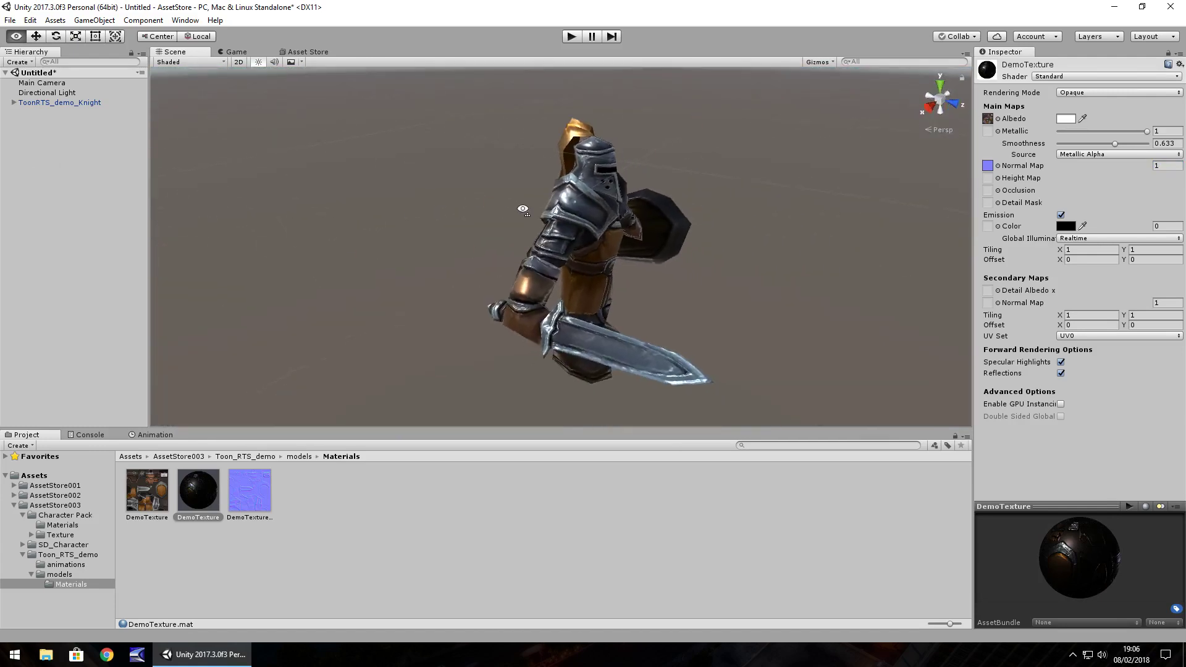
{"action": "scroll", "coordinate": [590, 214], "scroll_direction": "down", "scroll_amount": 4}
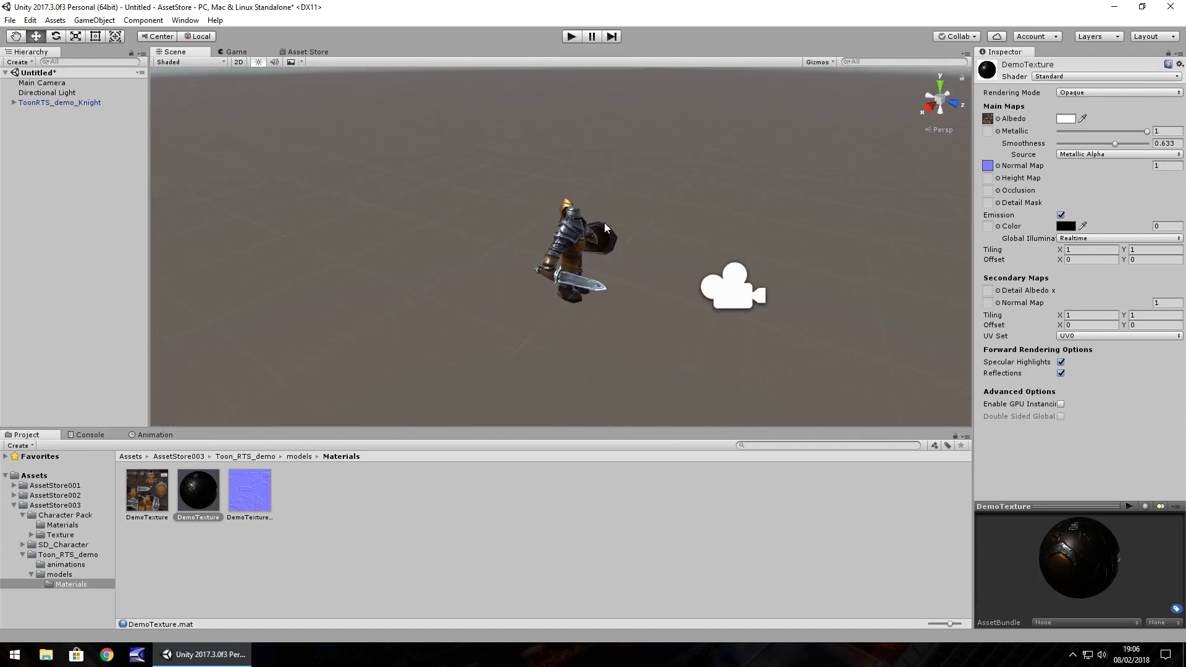
{"action": "middle_click_drag", "start_coordinate": [604, 228], "coordinate": [562, 230]}
{"action": "scroll", "coordinate": [566, 231], "scroll_direction": "up", "scroll_amount": 3}
{"action": "scroll", "coordinate": [535, 243], "scroll_direction": "down", "scroll_amount": 1}
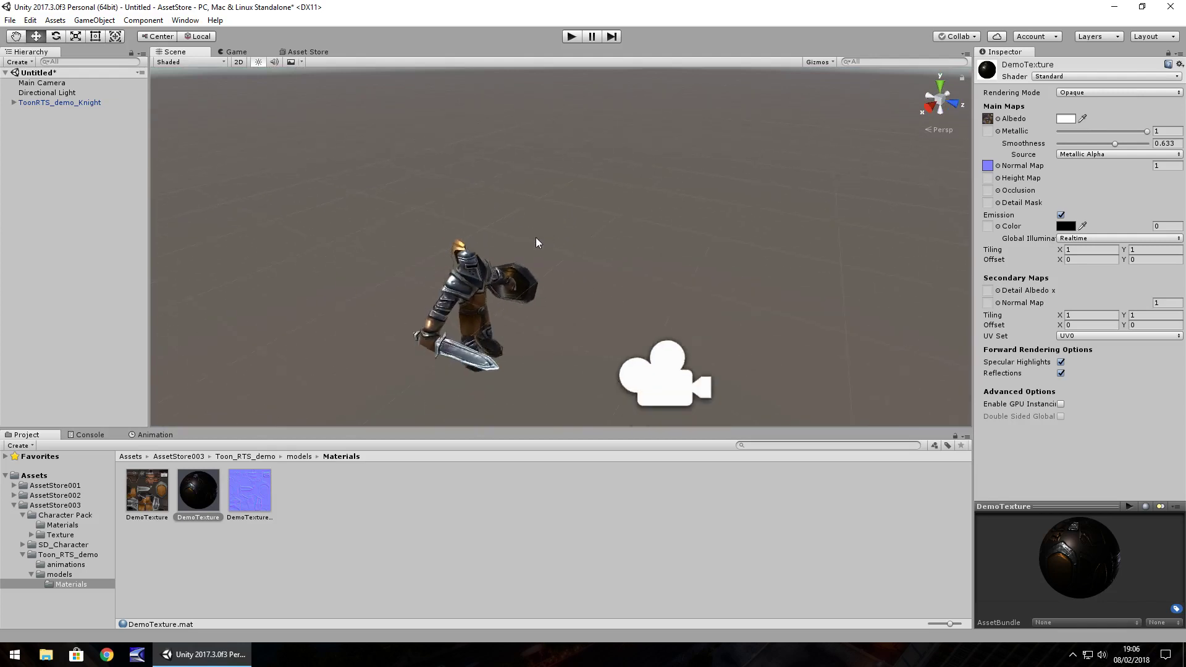
{"action": "scroll", "coordinate": [556, 246], "scroll_direction": "down", "scroll_amount": 2}
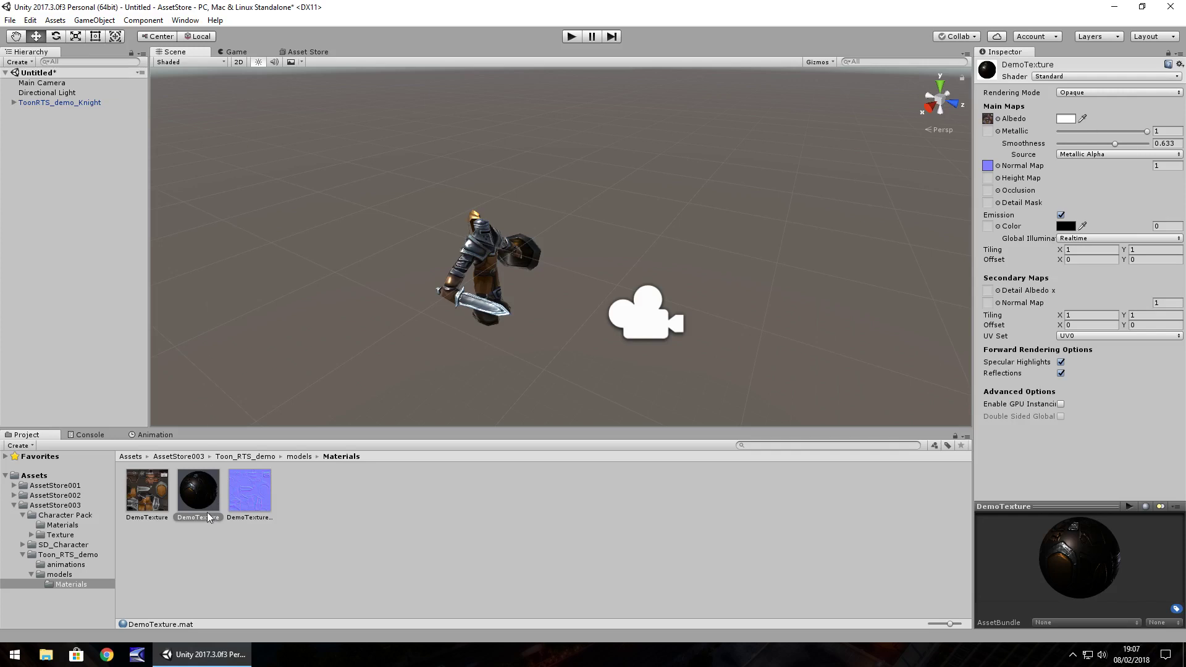
- Set DemoTexture 1's Filtering to Smooth in its Import Settings and apply the change
{"action": "scroll", "coordinate": [504, 276], "scroll_direction": "up", "scroll_amount": 2}
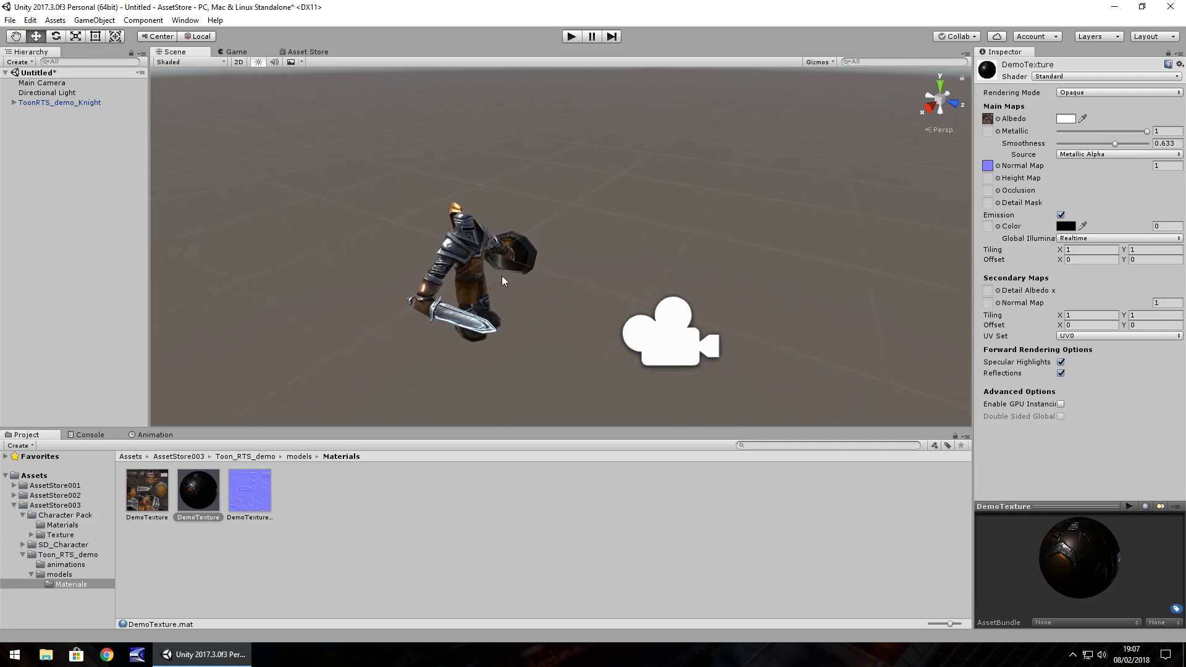
{"action": "scroll", "coordinate": [502, 275], "scroll_direction": "up", "scroll_amount": 1}
{"action": "left_click", "coordinate": [147, 491]}
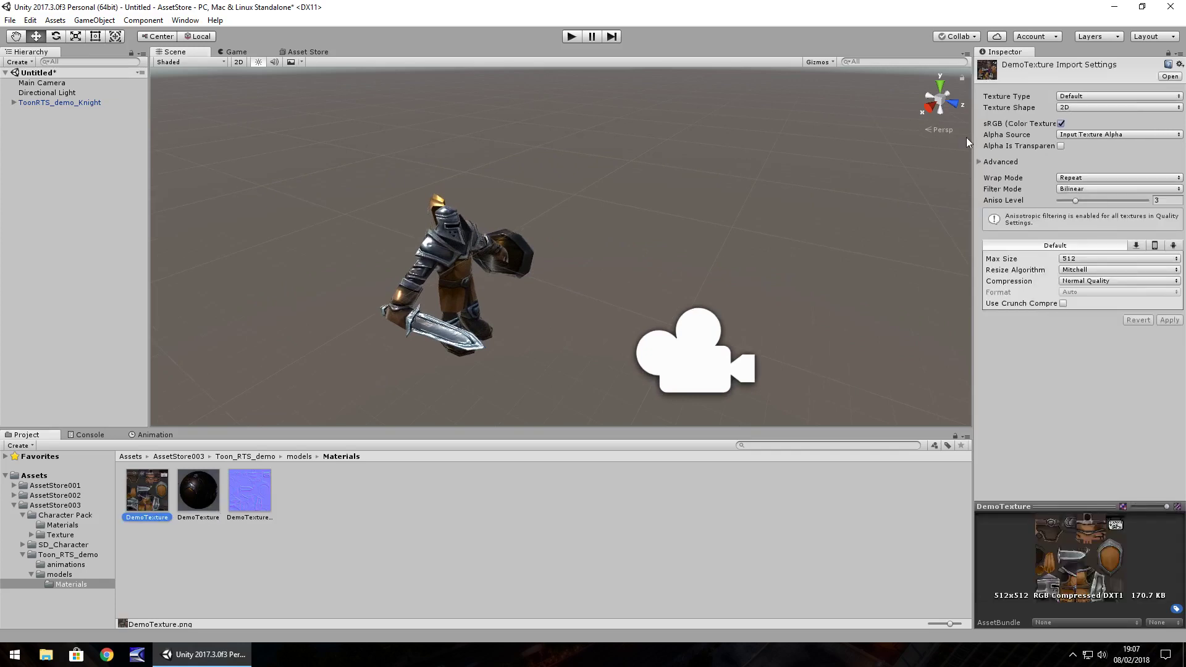
{"action": "left_click", "coordinate": [253, 493]}
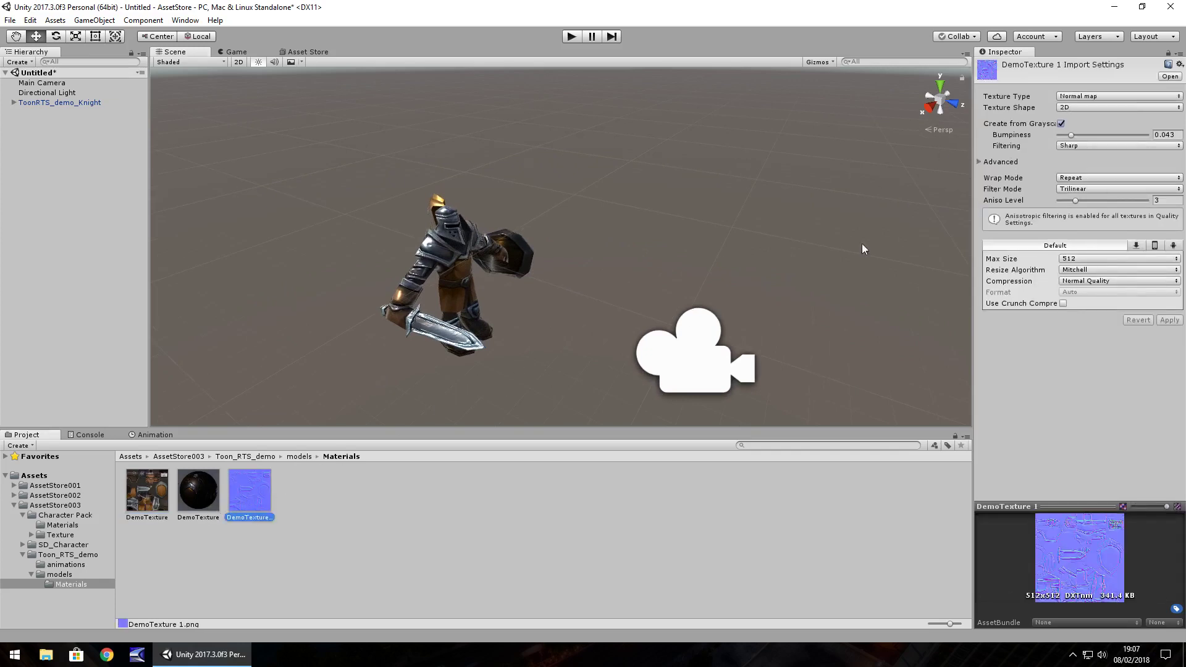
{"action": "left_click", "coordinate": [1091, 146]}
{"action": "left_click", "coordinate": [1087, 172]}
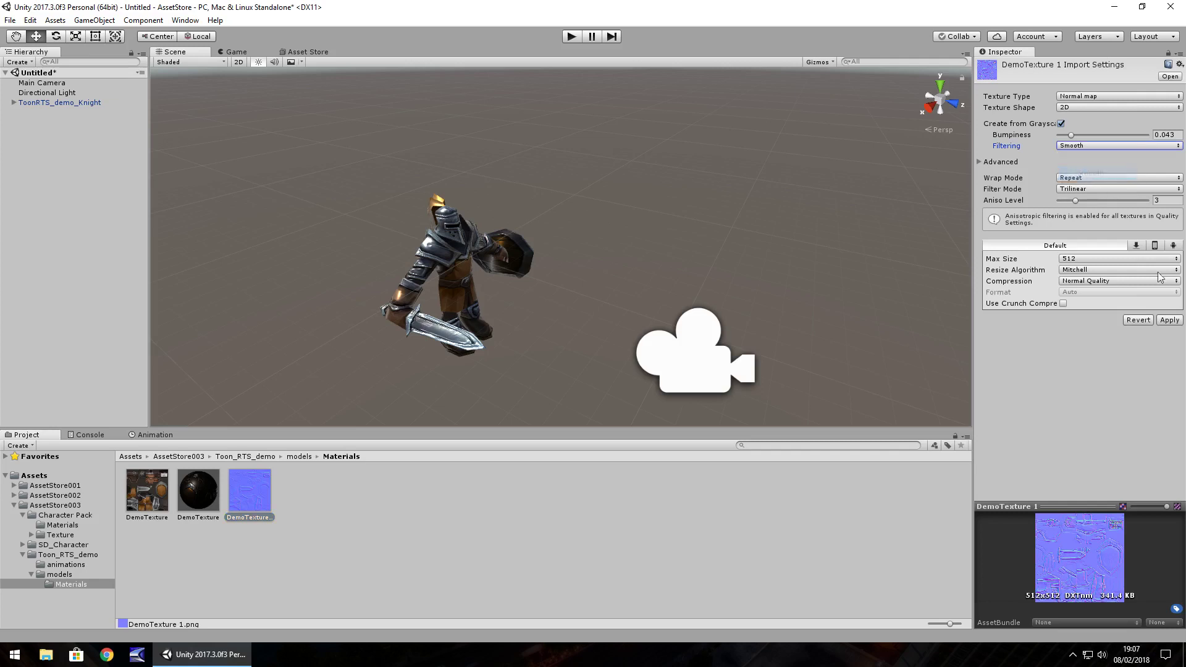
{"action": "left_click", "coordinate": [1169, 320]}
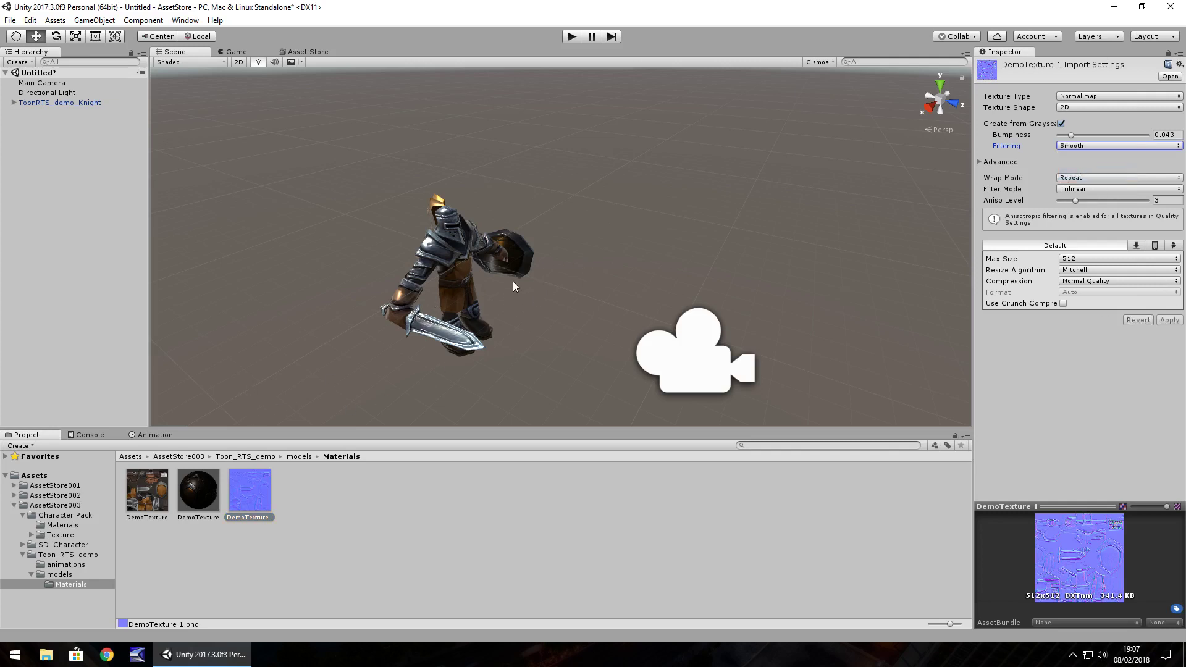
{"action": "scroll", "coordinate": [406, 329], "scroll_direction": "up", "scroll_amount": 3}
{"action": "middle_click_drag", "start_coordinate": [406, 329], "coordinate": [478, 325]}
{"action": "scroll", "coordinate": [478, 326], "scroll_direction": "down", "scroll_amount": 2}
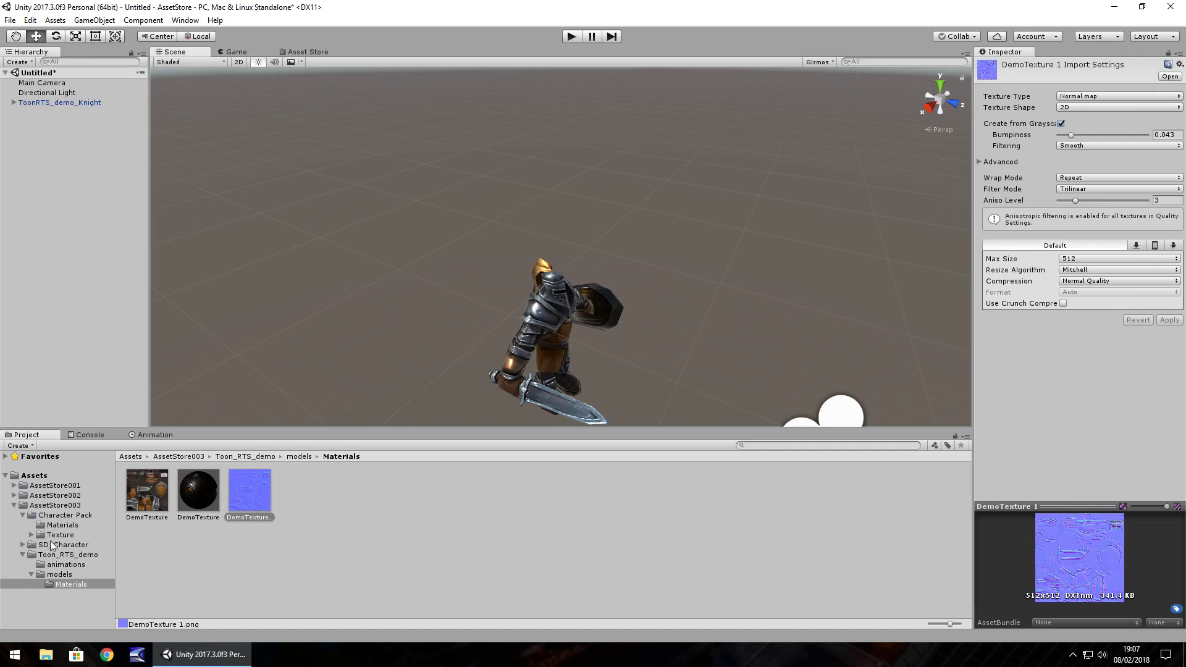
- Open SampleScene from Character Pack/SD_Character, discarding the knight scene's unsaved changes
{"action": "left_click", "coordinate": [68, 514]}
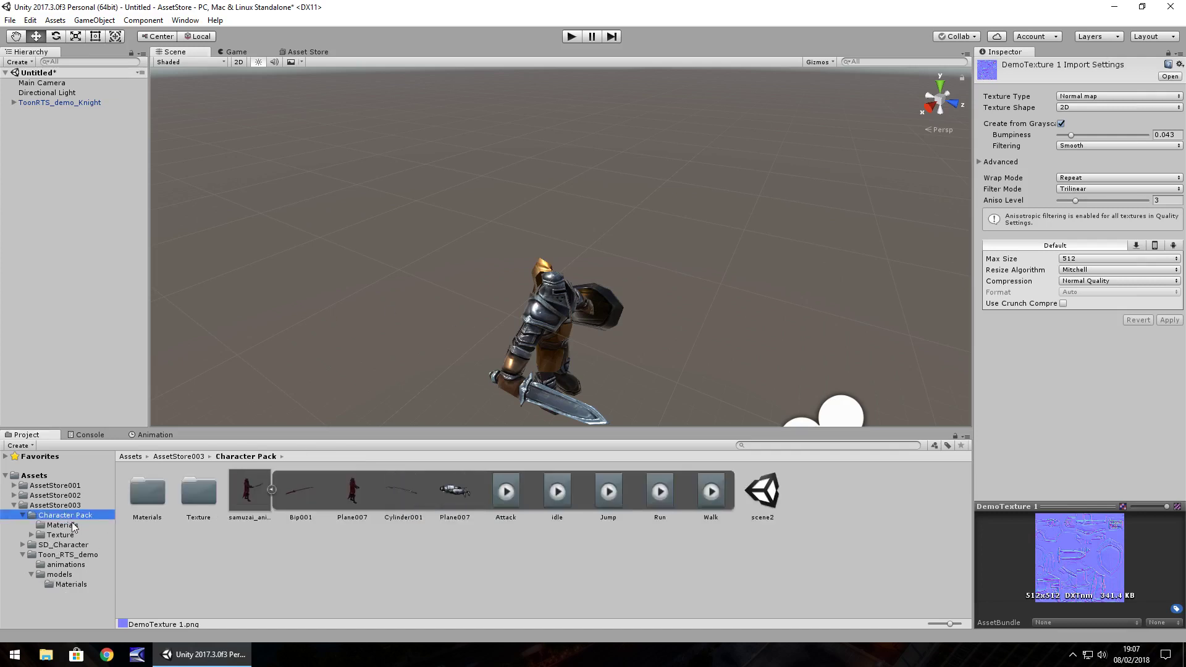
{"action": "left_click", "coordinate": [71, 546]}
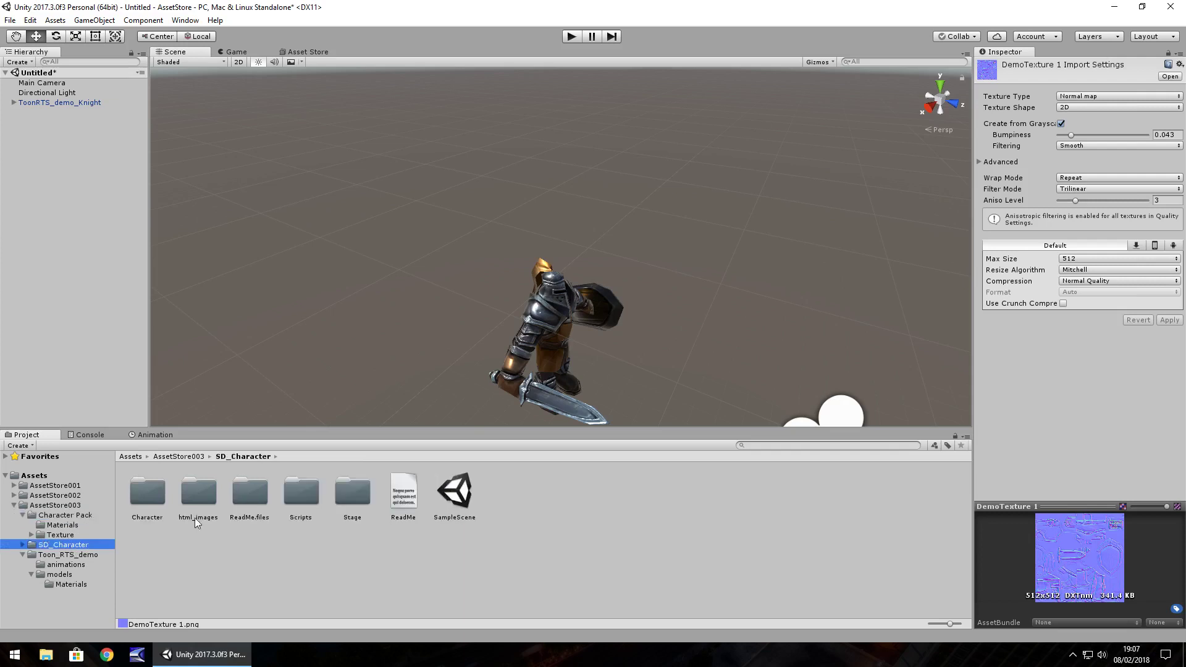
{"action": "double_click", "coordinate": [460, 494]}
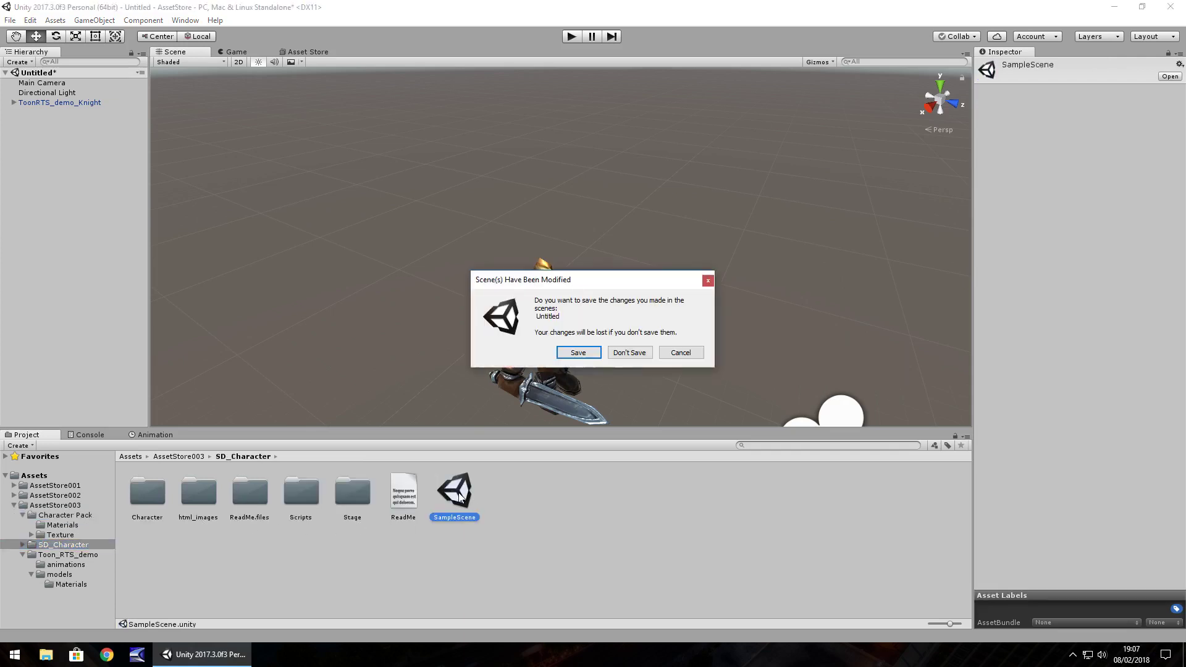
{"action": "left_click", "coordinate": [629, 353]}
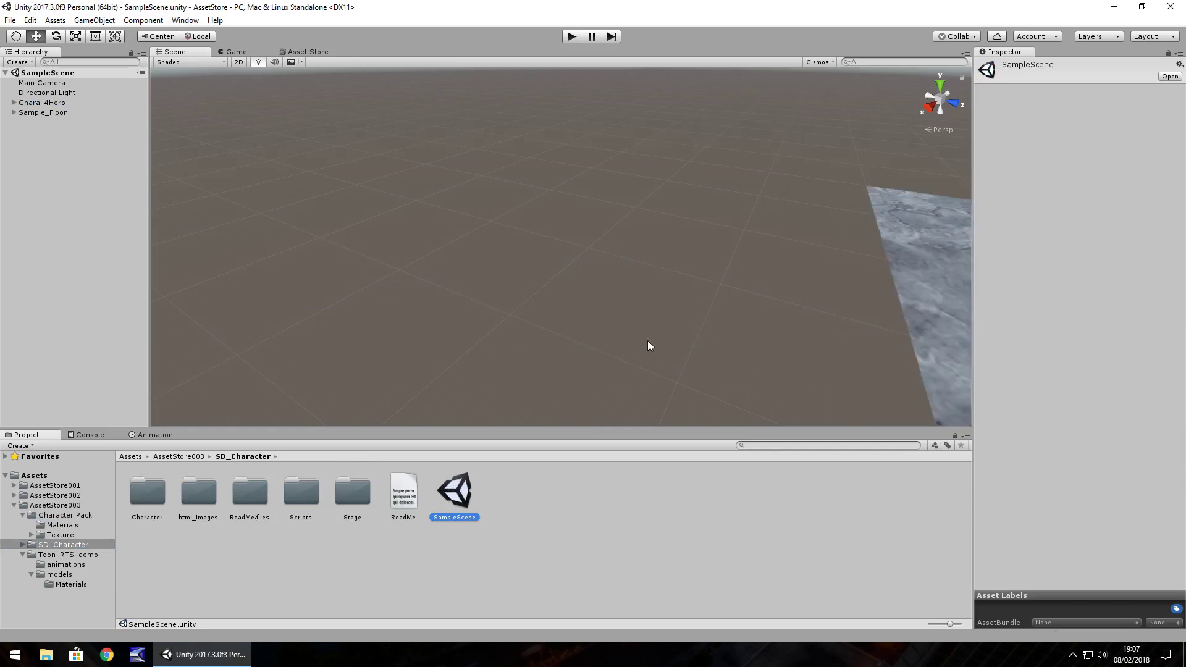
{"action": "middle_click_drag", "start_coordinate": [649, 344], "coordinate": [510, 276]}
{"action": "scroll", "coordinate": [658, 320], "scroll_direction": "up", "scroll_amount": 3}
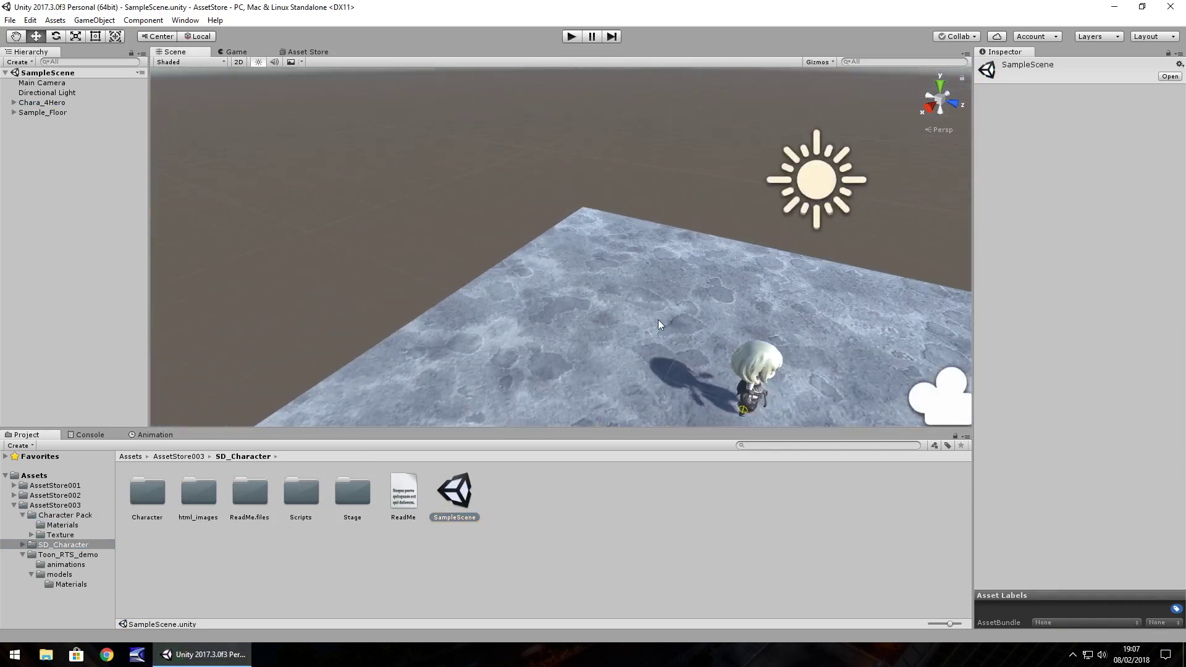
{"action": "scroll", "coordinate": [595, 273], "scroll_direction": "up", "scroll_amount": 3}
{"action": "middle_click_drag", "start_coordinate": [679, 290], "coordinate": [465, 238]}
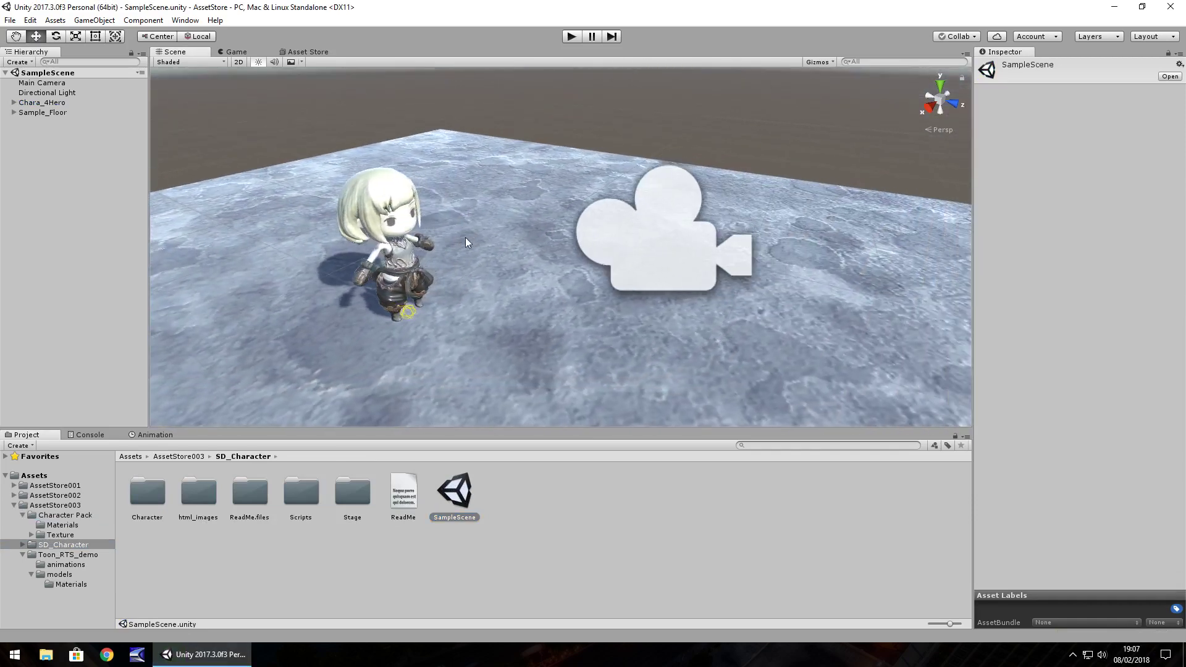
- Select the Chara_4Hero mesh and test-play the sample scene briefly
{"action": "left_click", "coordinate": [368, 201]}
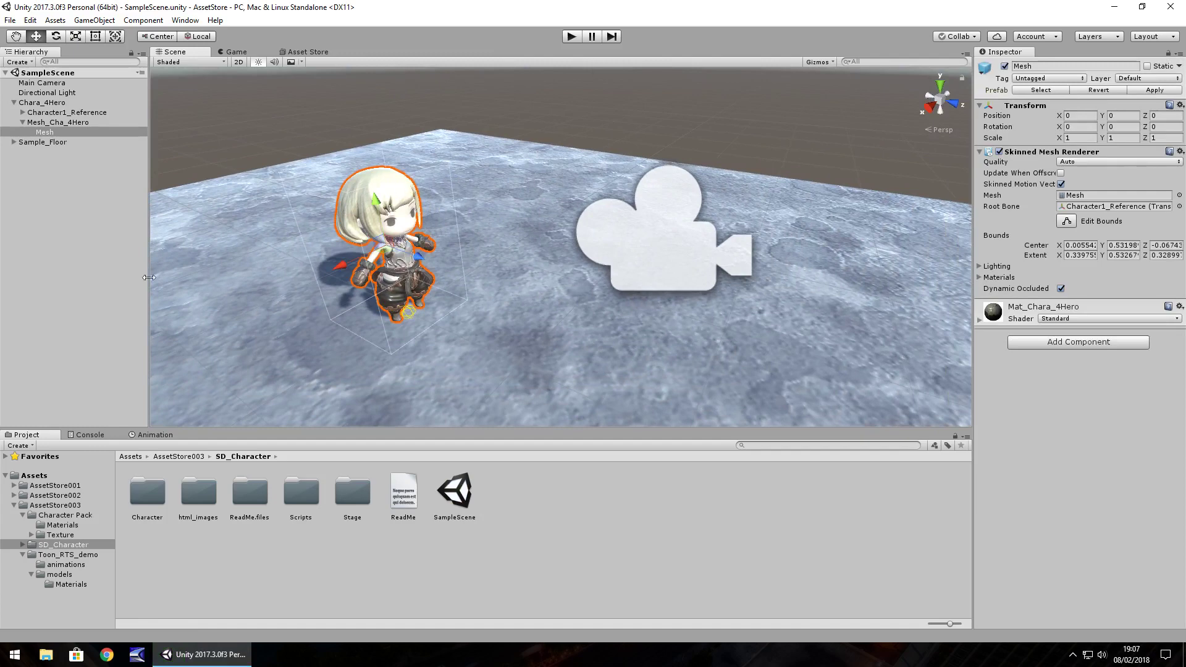
{"action": "left_click", "coordinate": [572, 36]}
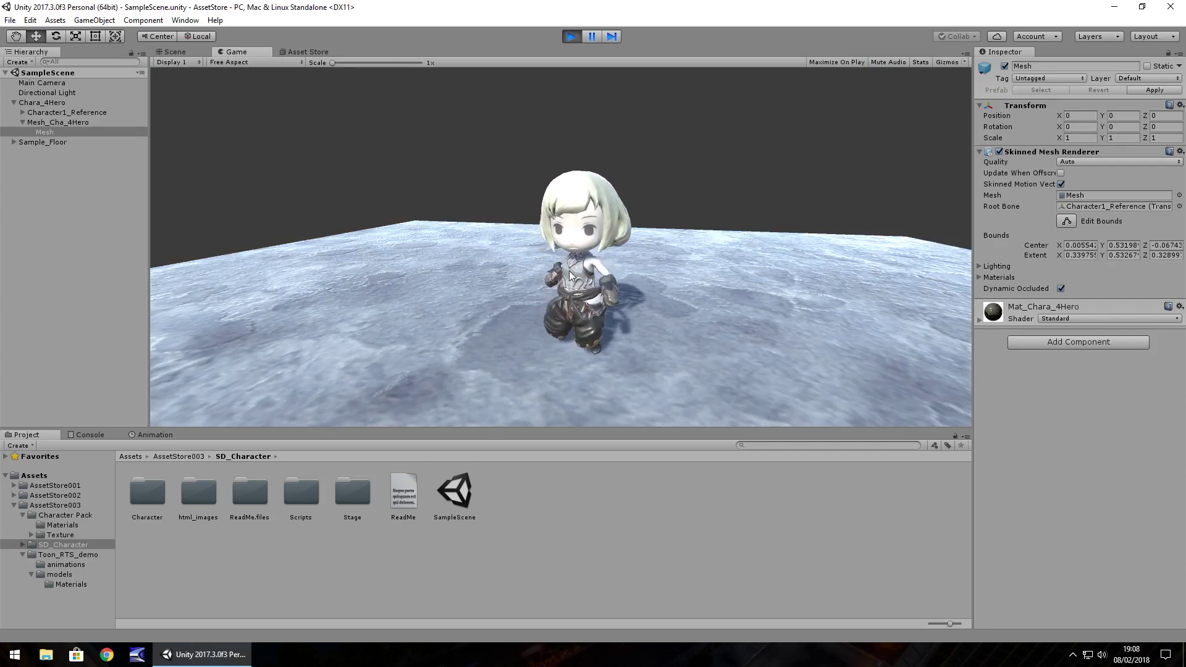
{"action": "left_click", "coordinate": [571, 37]}
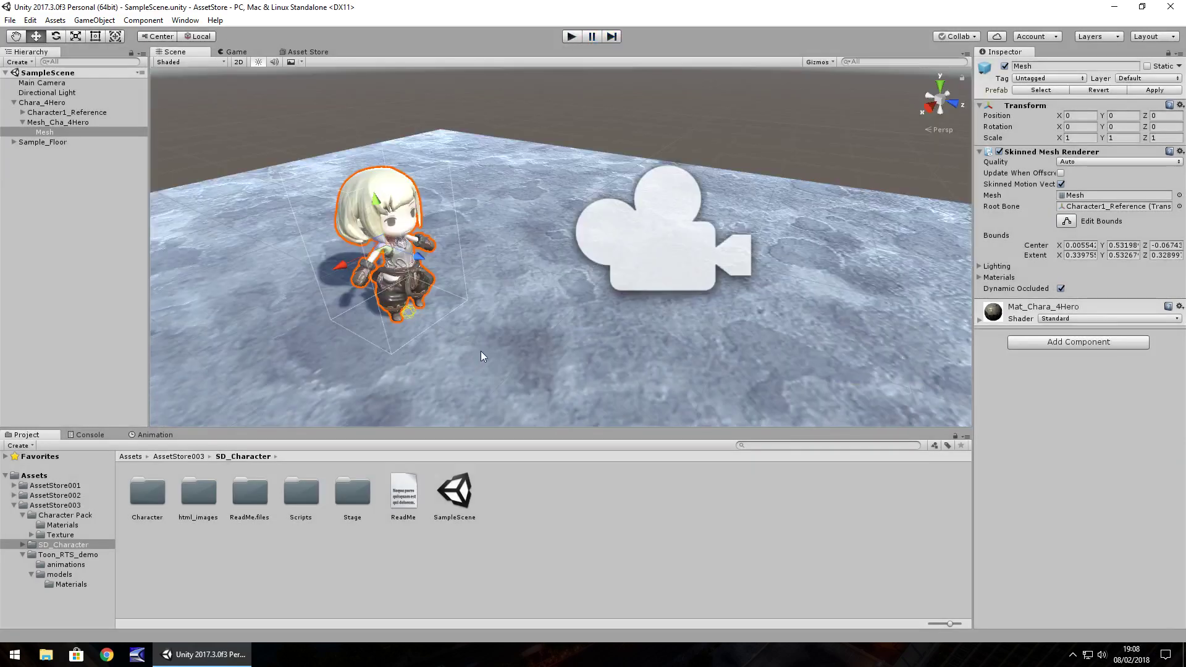